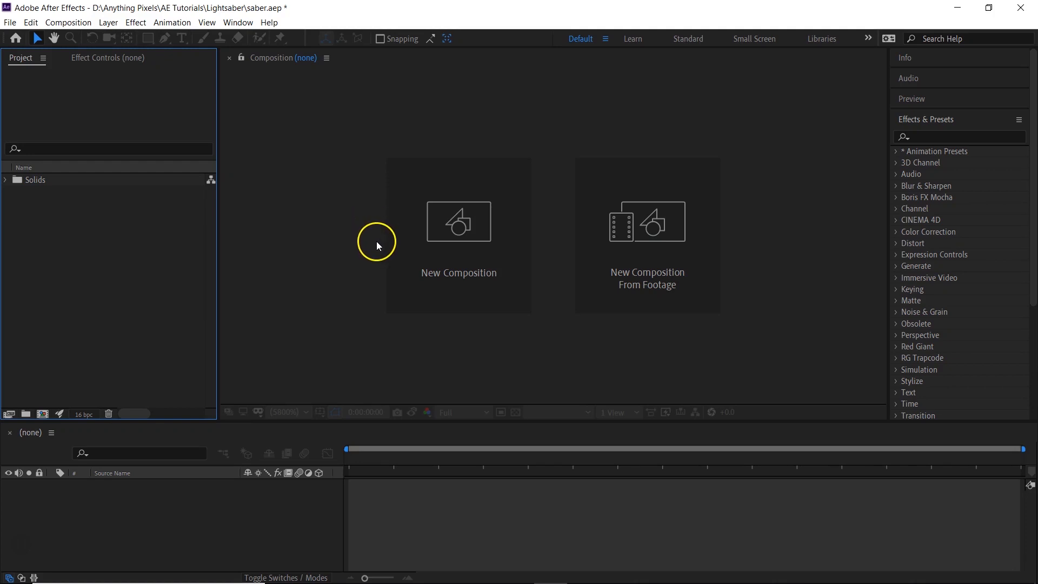
Create the 1920×1080, 30 fps, 11-second composition named saber.
click(489, 231)
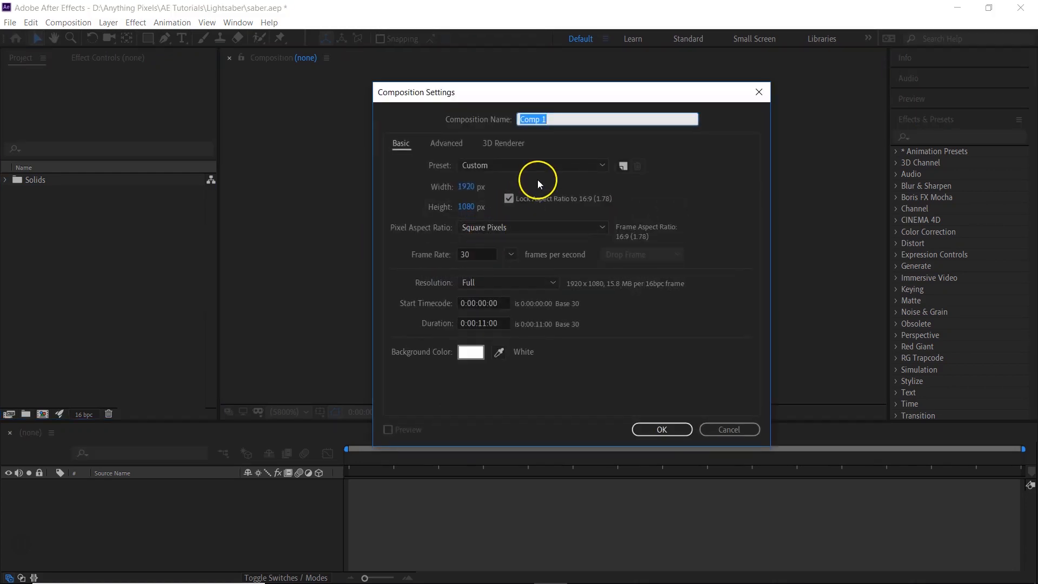
text(saber)
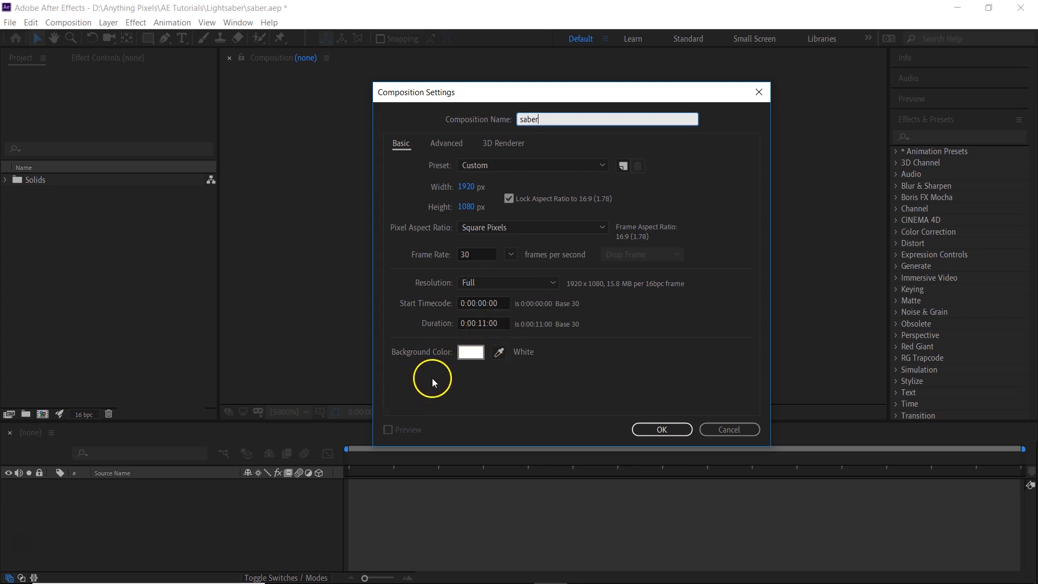
click(661, 429)
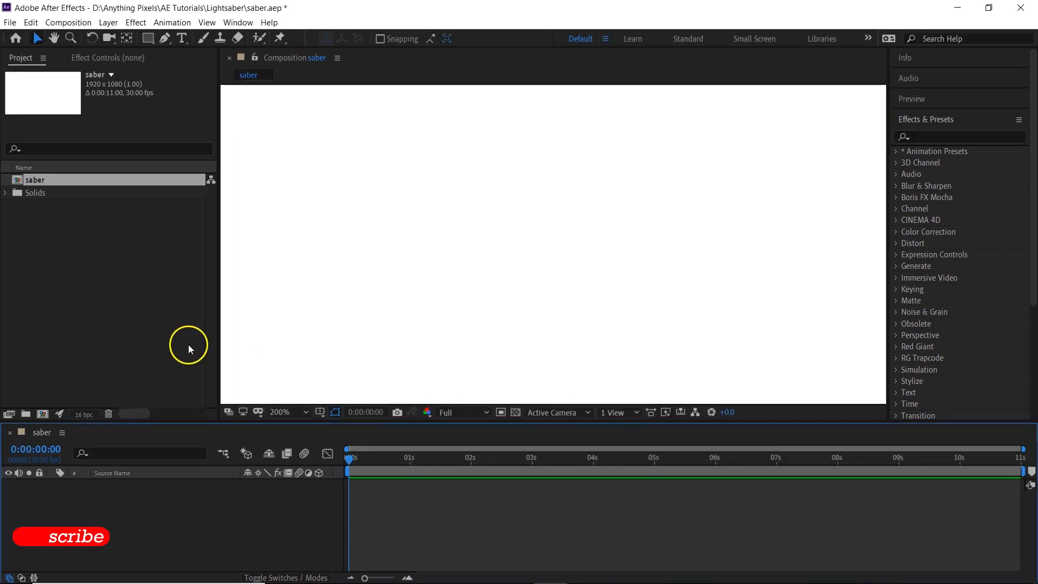
Import Saber_footage.mp4 and add it as the only layer in the saber composition.
click(104, 285)
right_click(100, 256)
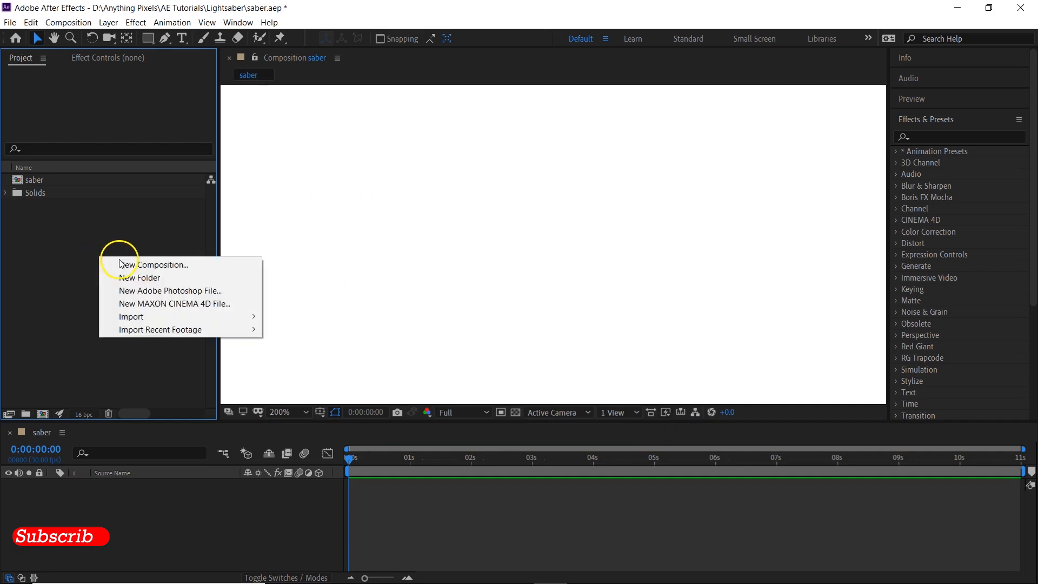
mouse_move(131, 316)
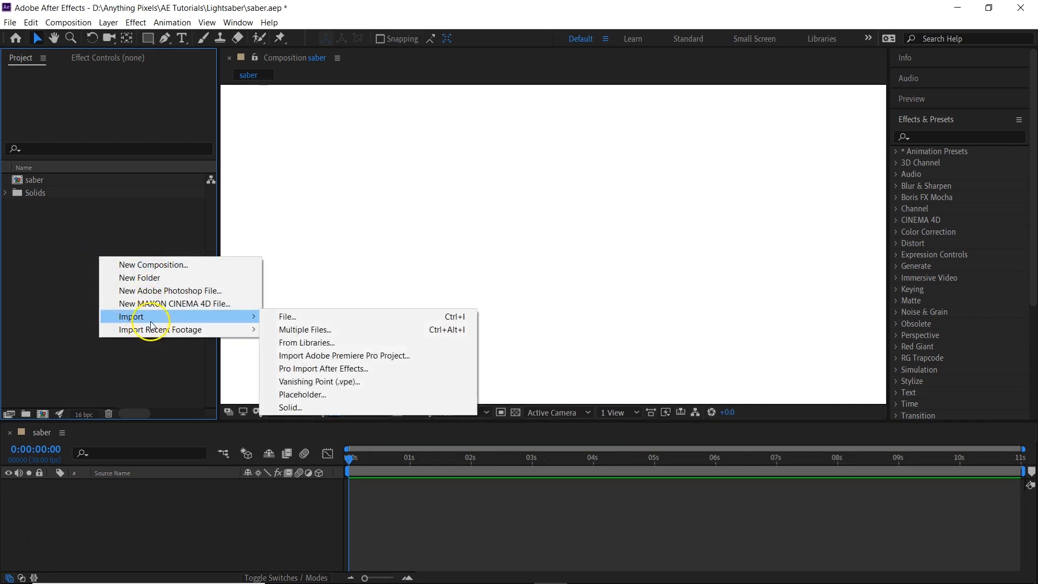
click(290, 317)
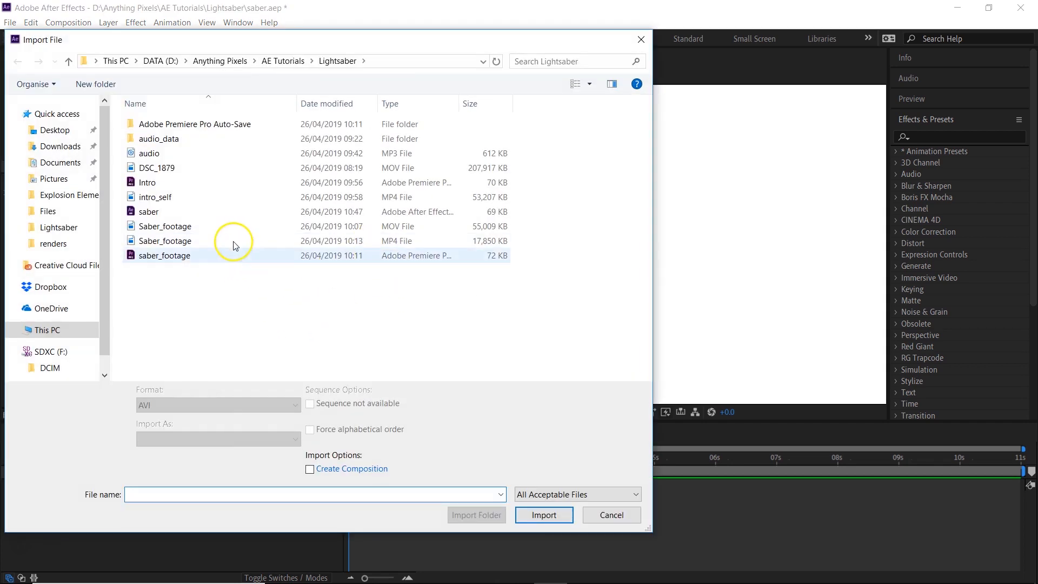
double_click(234, 241)
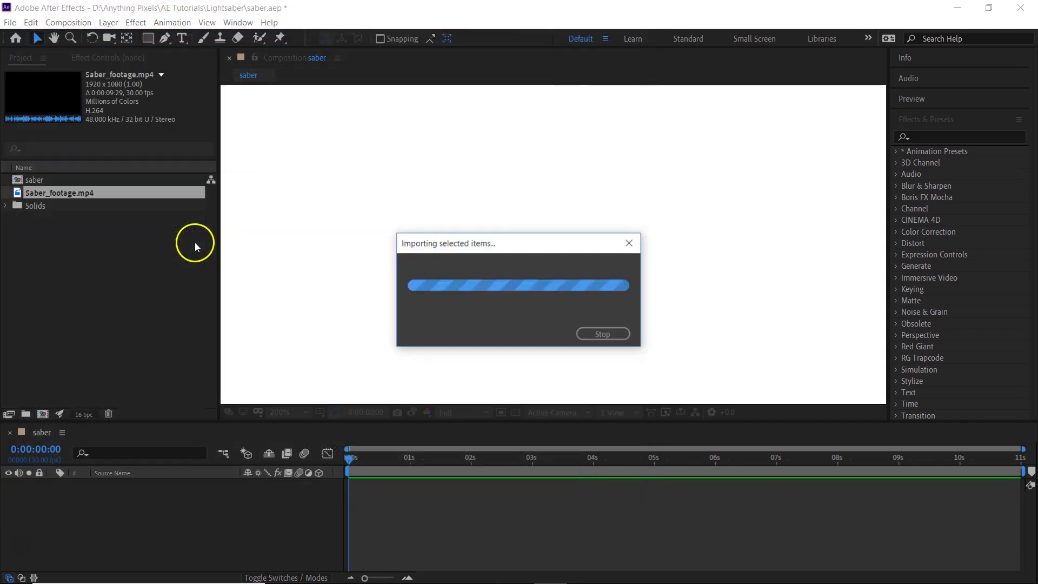
click(33, 256)
drag(82, 192, 166, 498)
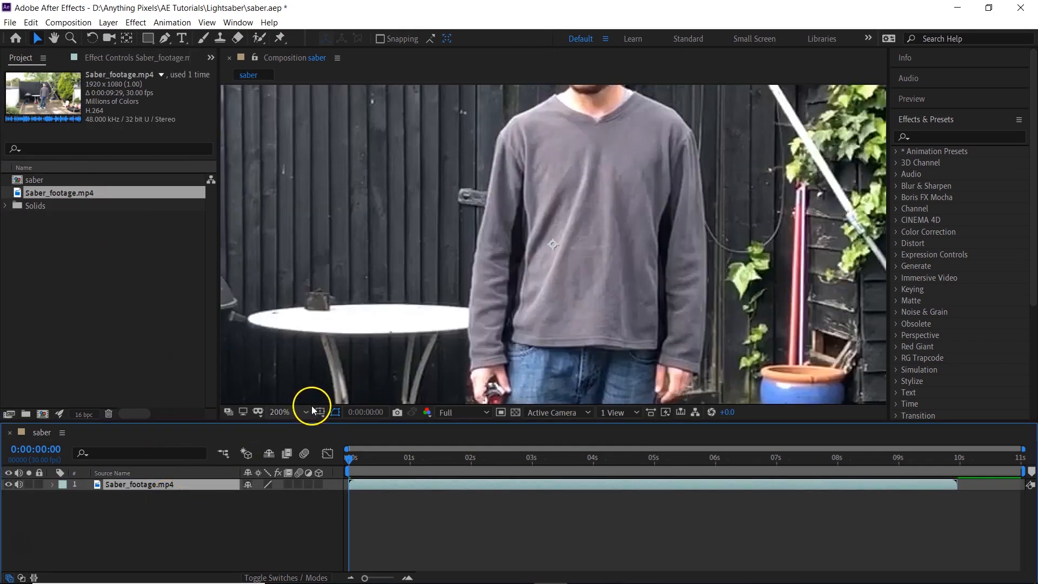
Set magnification to Fit and resolution to Half, preview the clip once, and return to the first frame.
click(307, 413)
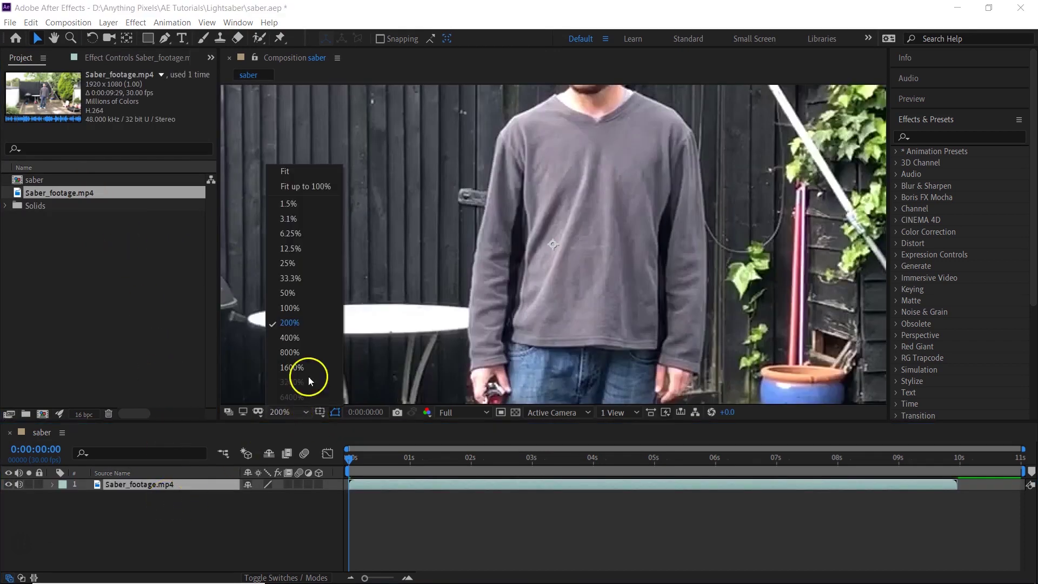
click(303, 173)
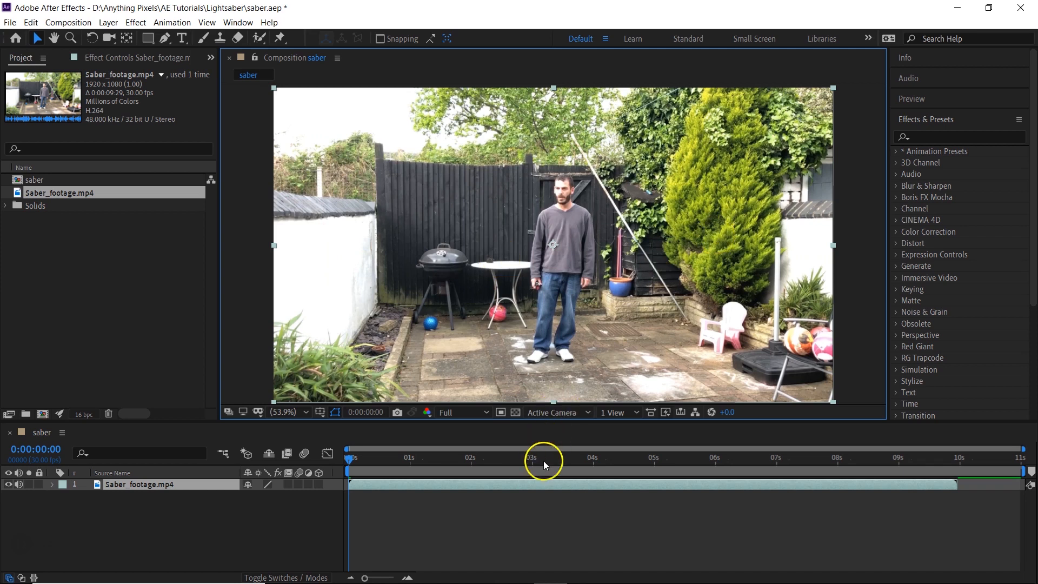
click(485, 413)
click(468, 459)
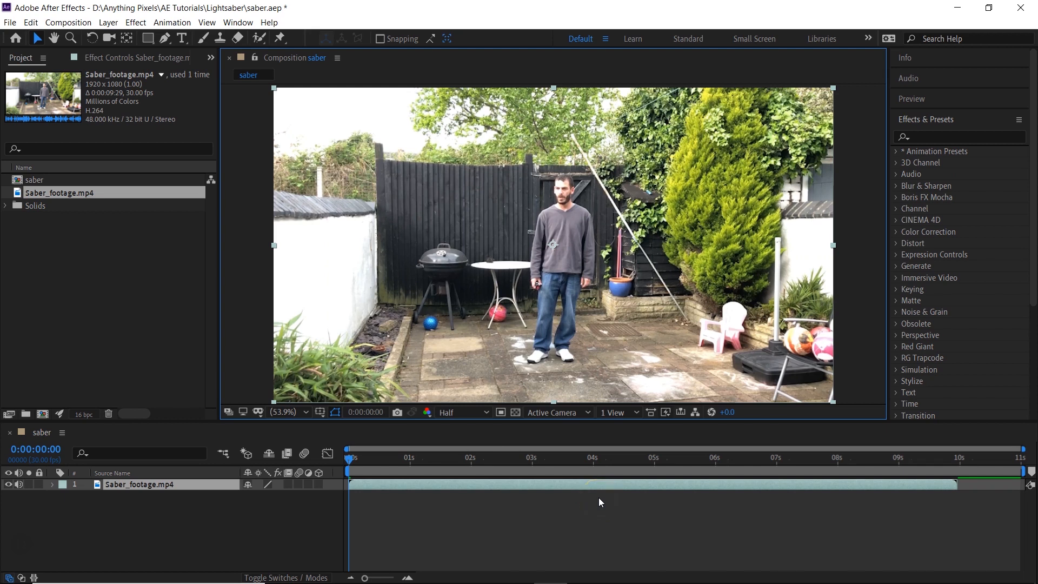
key(space)
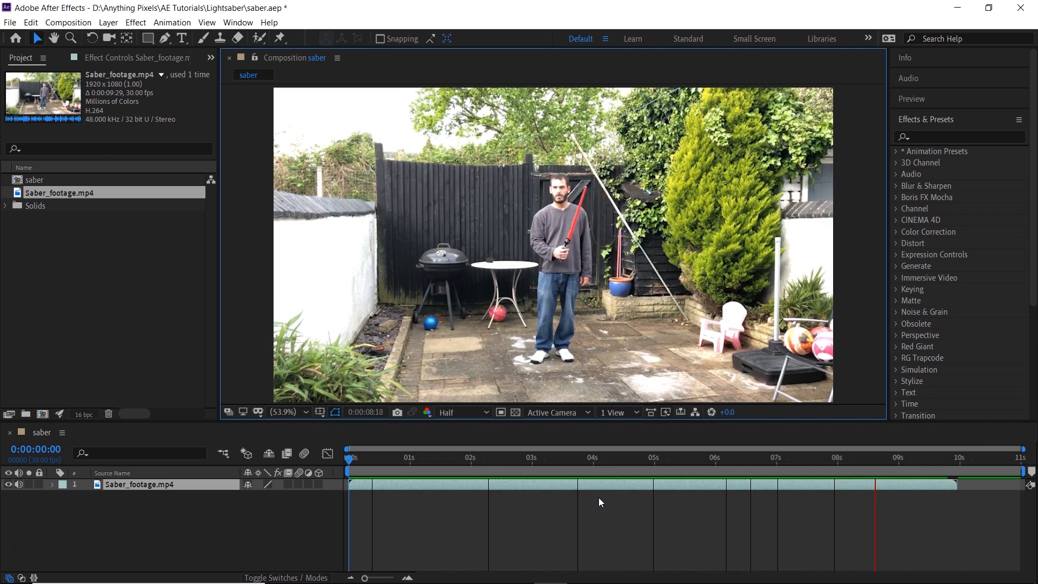
click(598, 502)
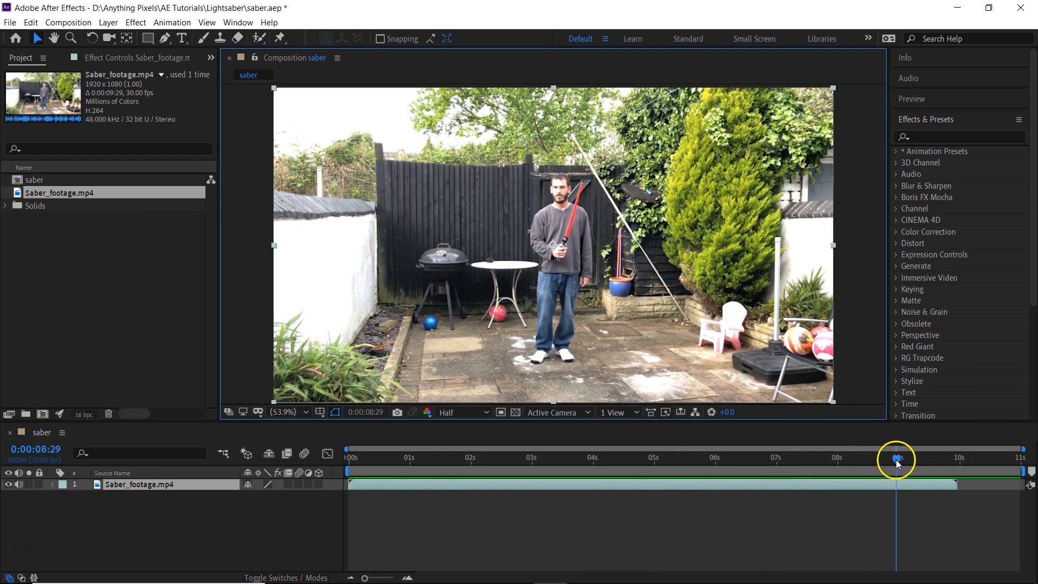
drag(896, 462, 331, 470)
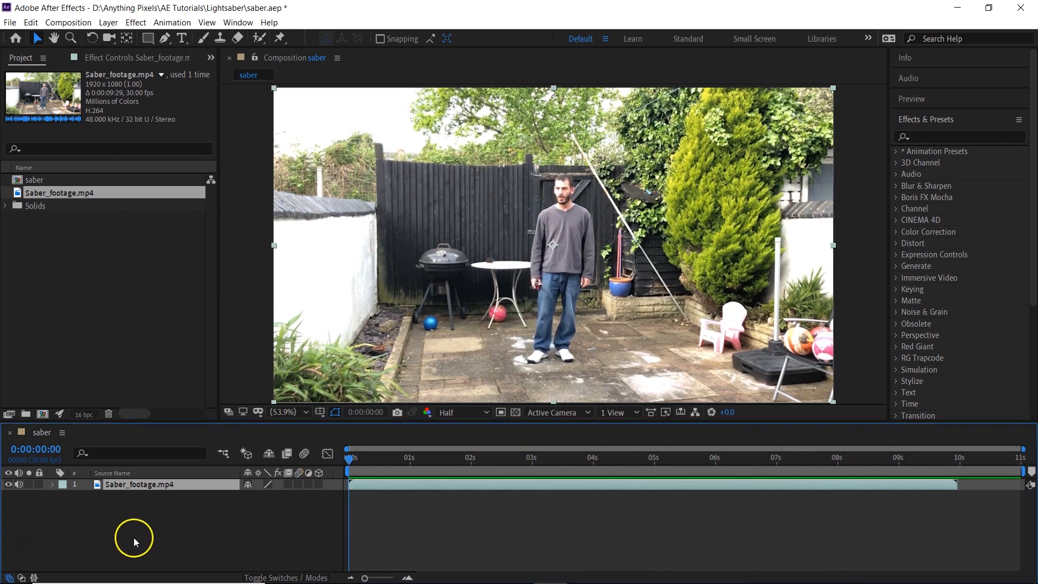
Add a white full-frame solid named saber_layer above the footage, hide it, and park at 0:00:01:11.
click(185, 527)
right_click(199, 517)
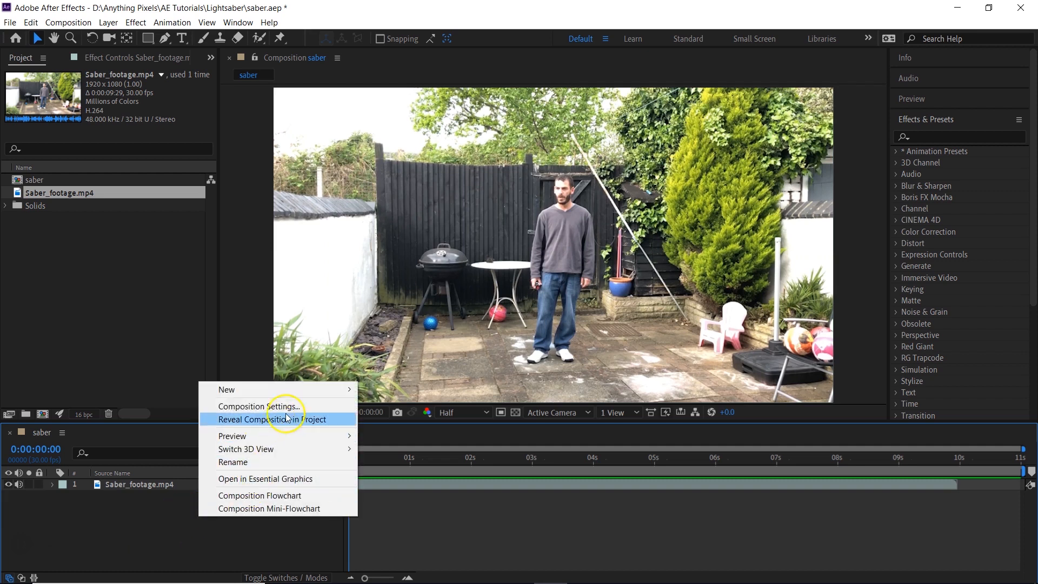
mouse_move(276, 389)
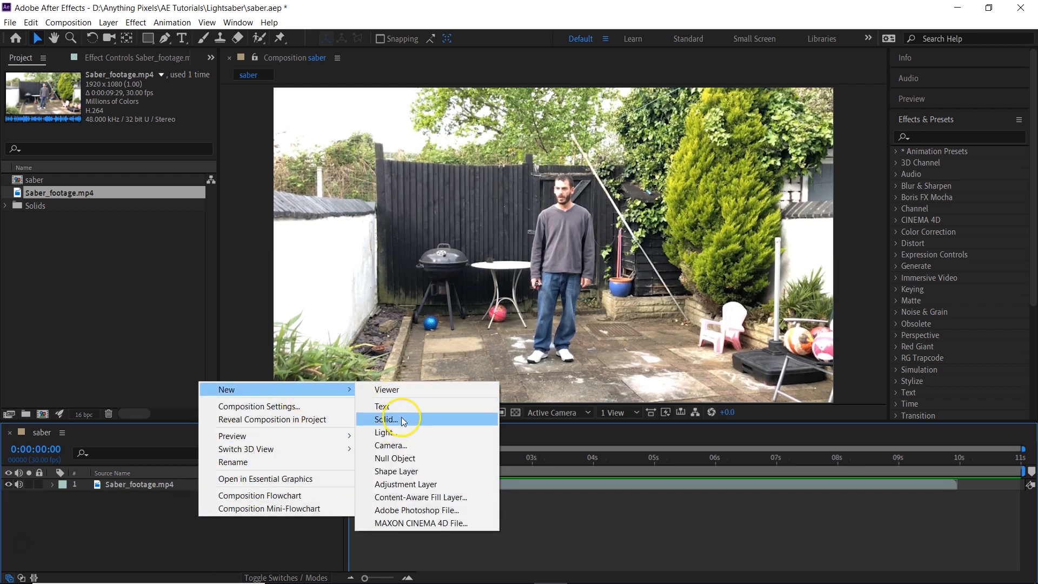
click(388, 419)
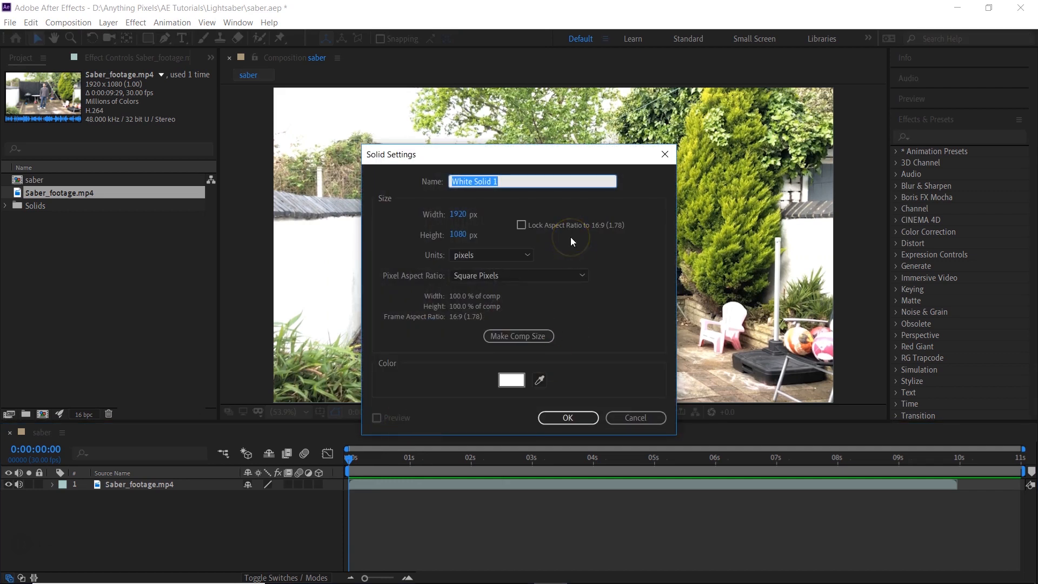
text(saber_layer)
click(517, 380)
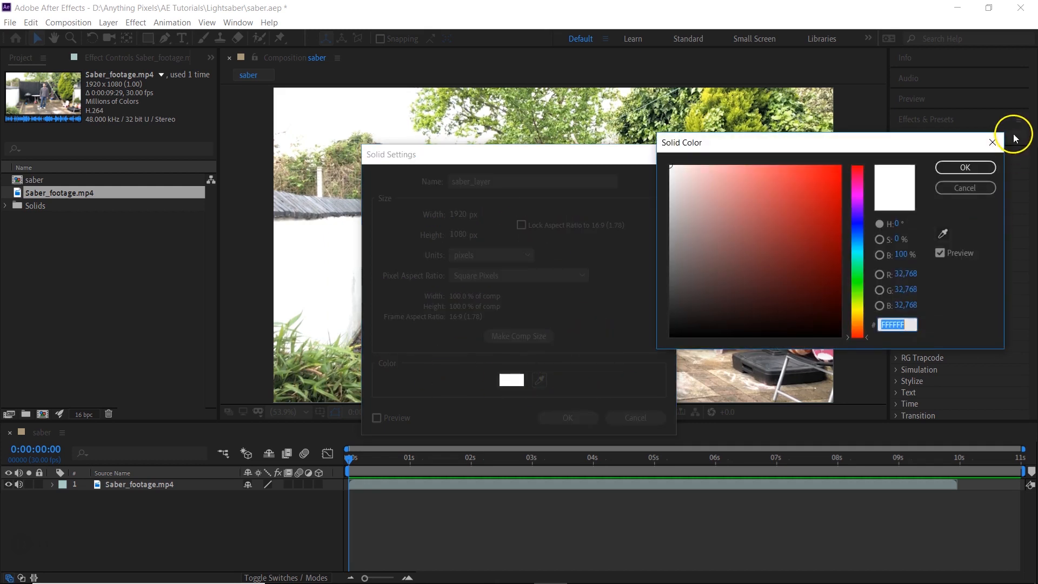
click(965, 167)
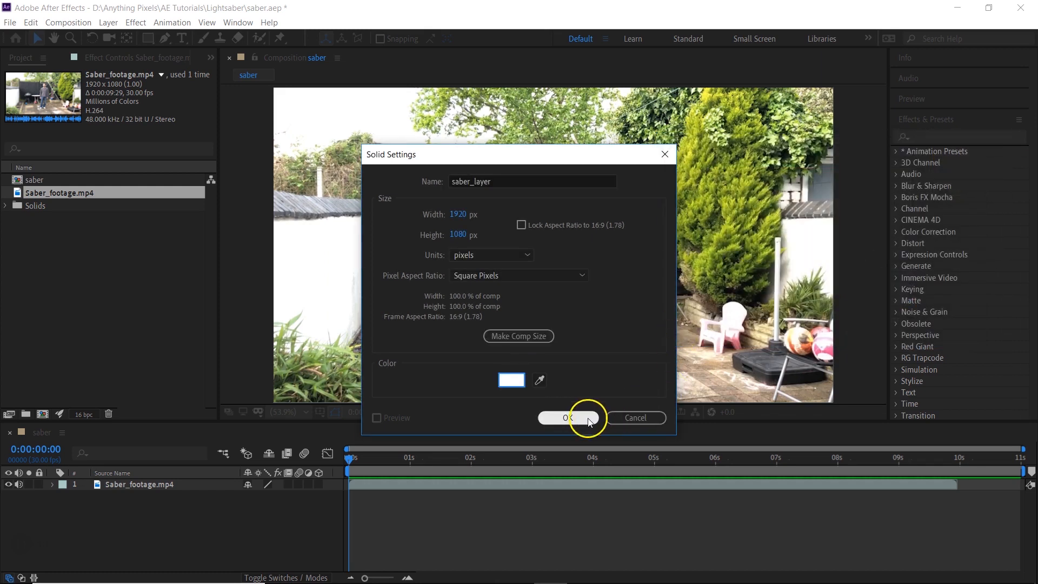
click(568, 417)
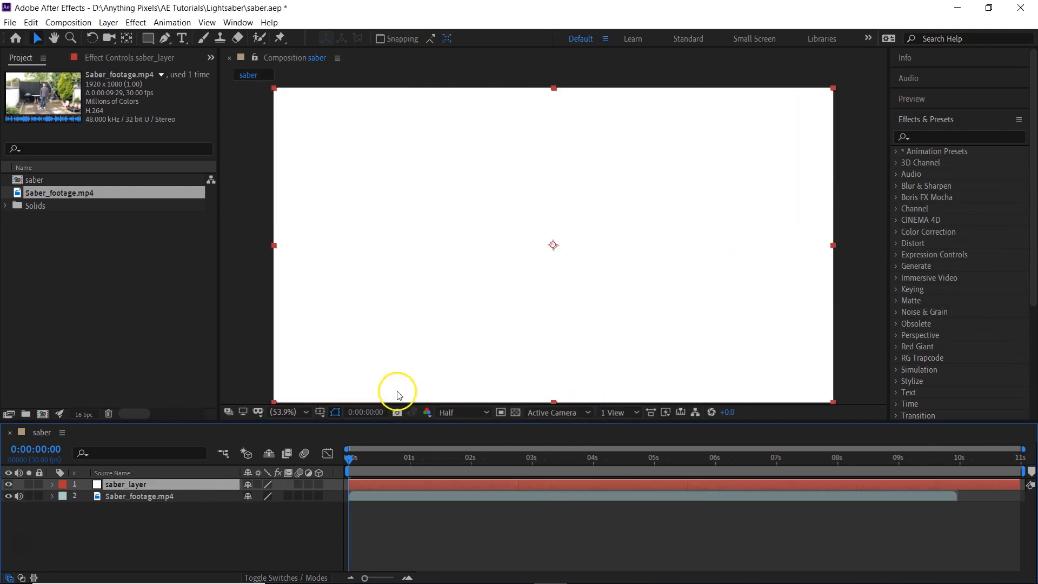
click(9, 483)
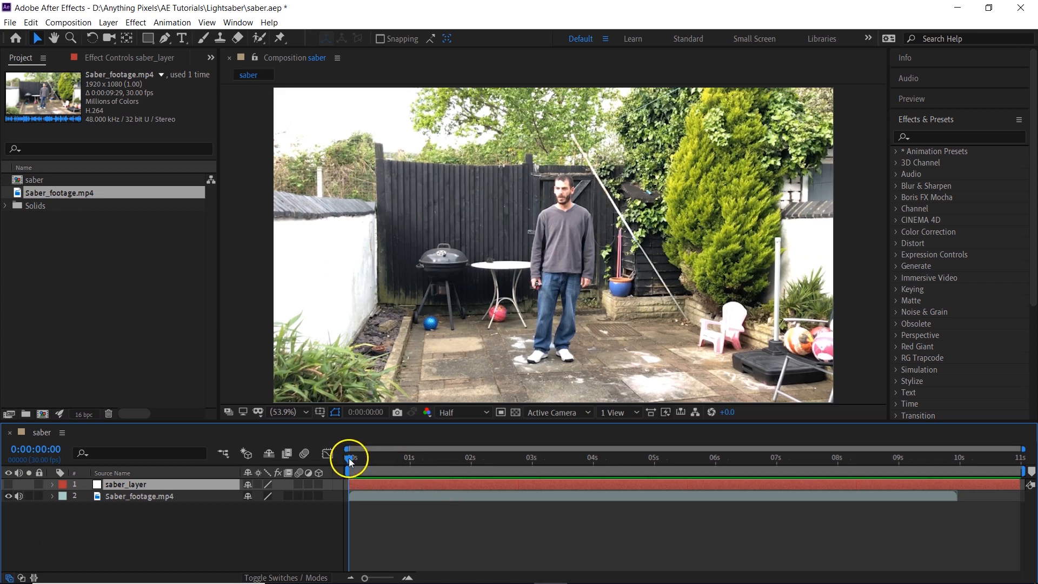
drag(352, 459, 432, 463)
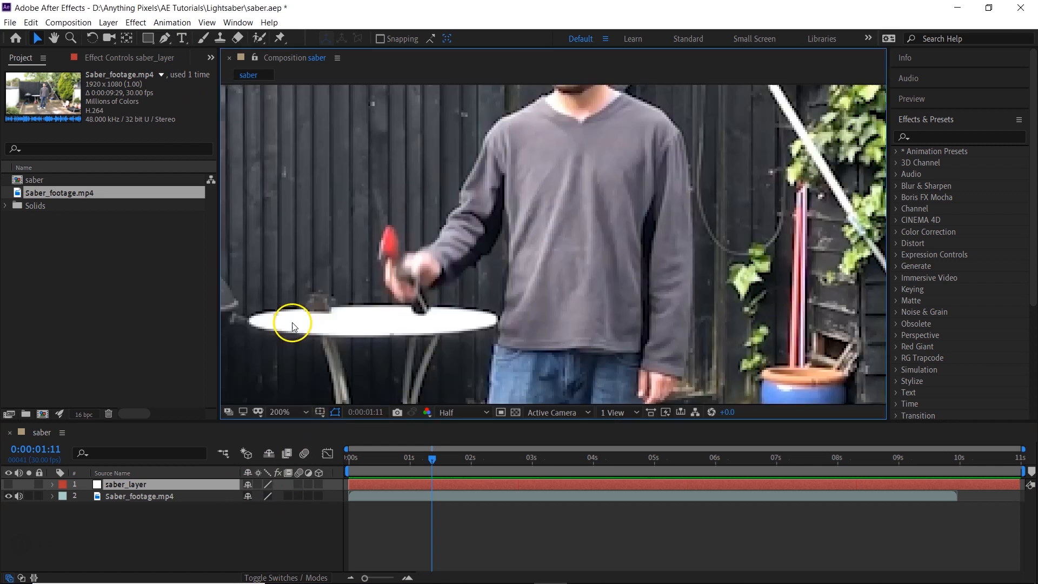
Set resolution to Full and place Pen-tool mask points on the saber handle of saber_layer.
click(484, 411)
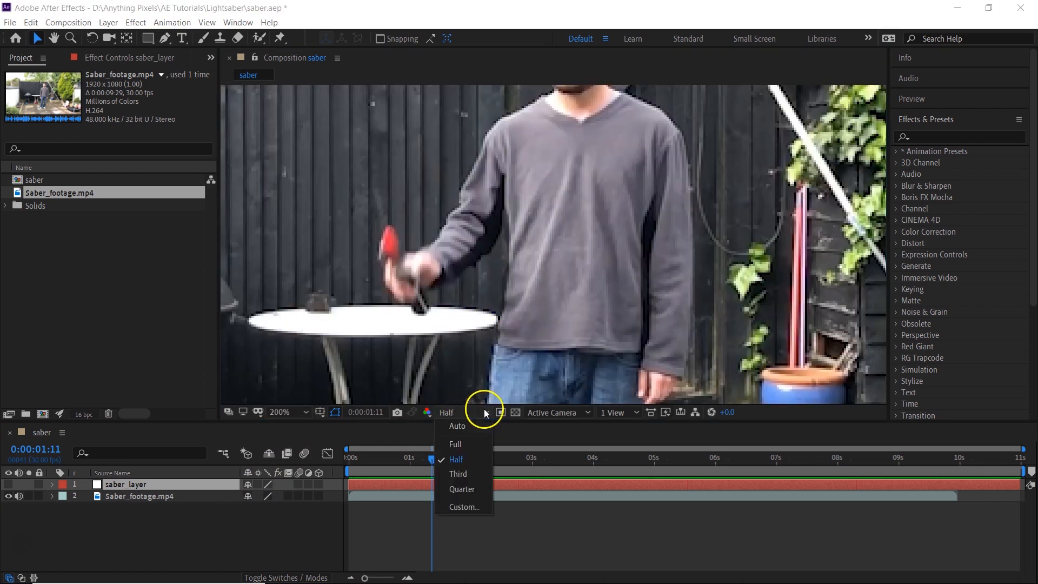
click(459, 446)
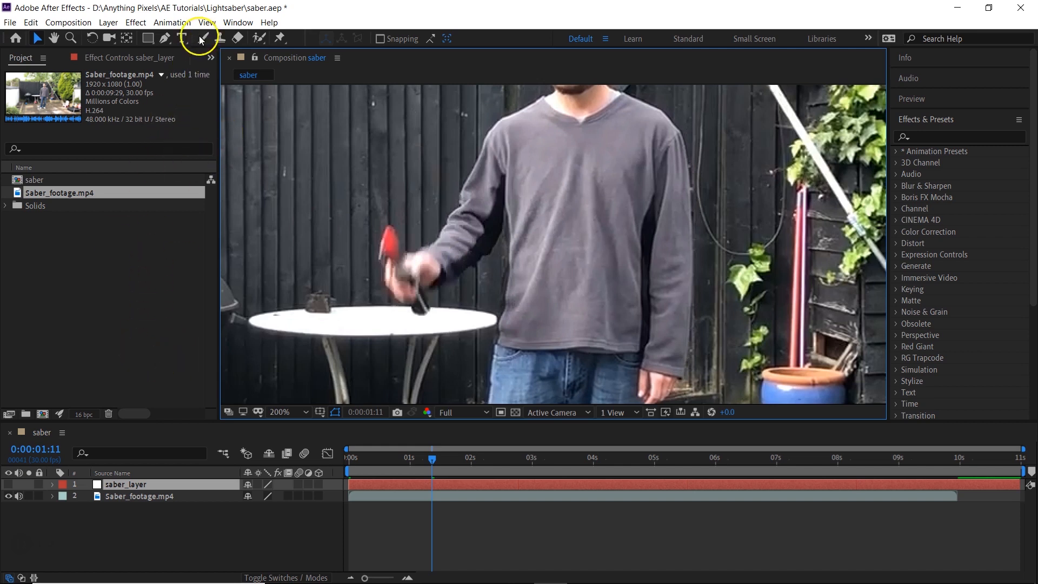
click(165, 38)
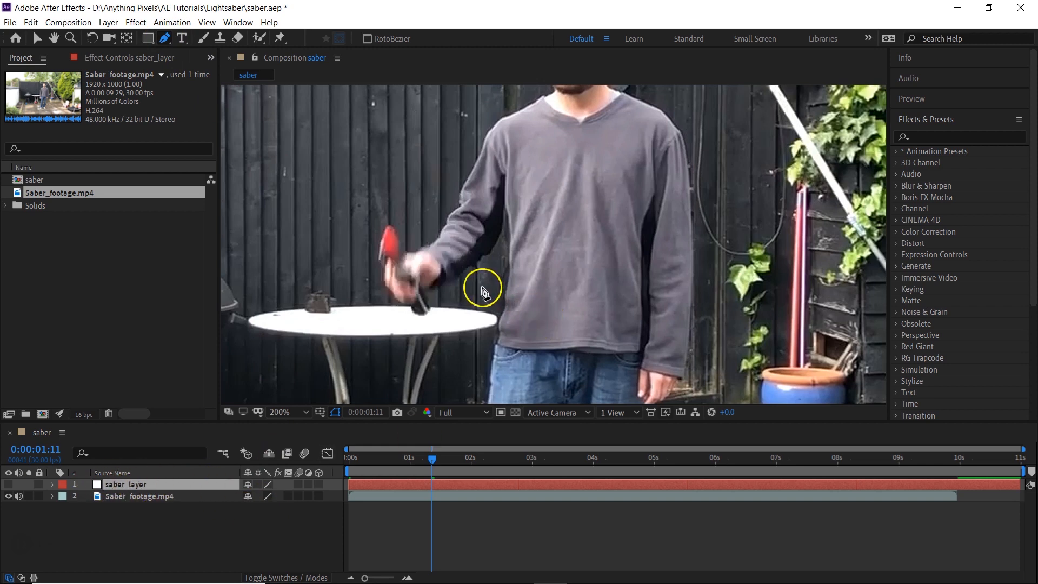
click(392, 259)
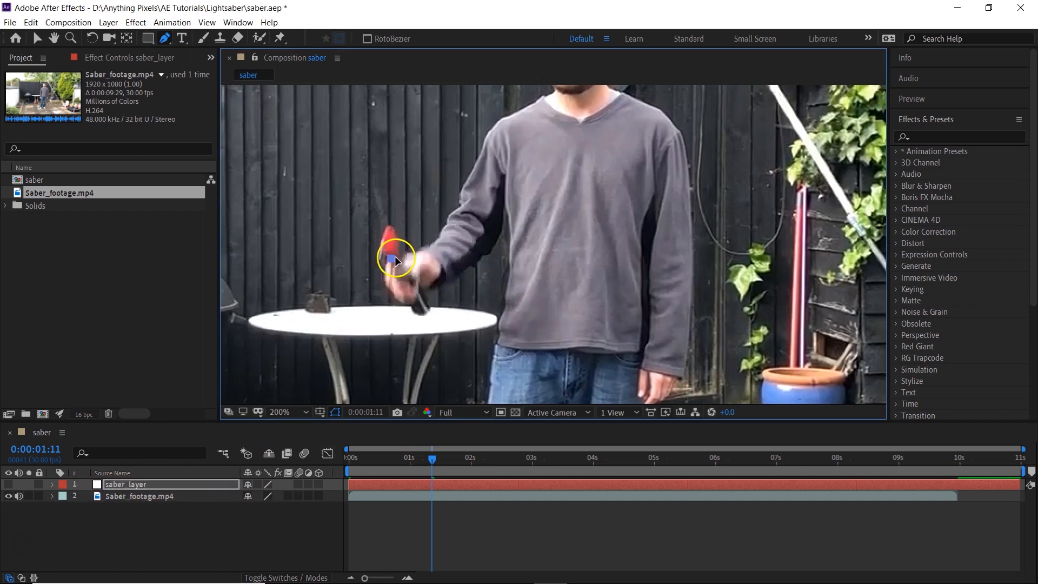
click(391, 229)
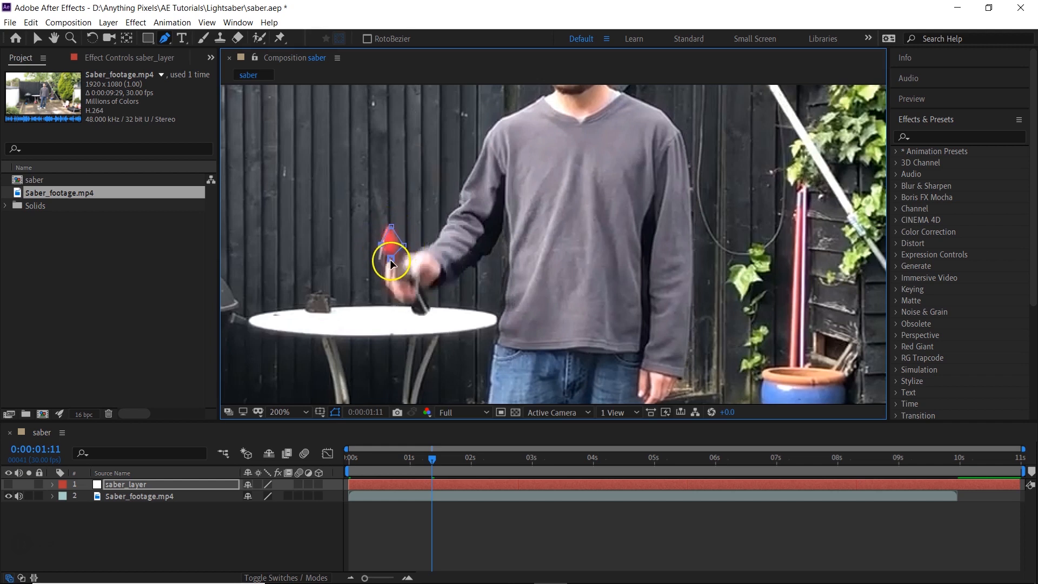
Toggle the masked solid's visibility and select the small saber mask with the Selection tool.
click(8, 485)
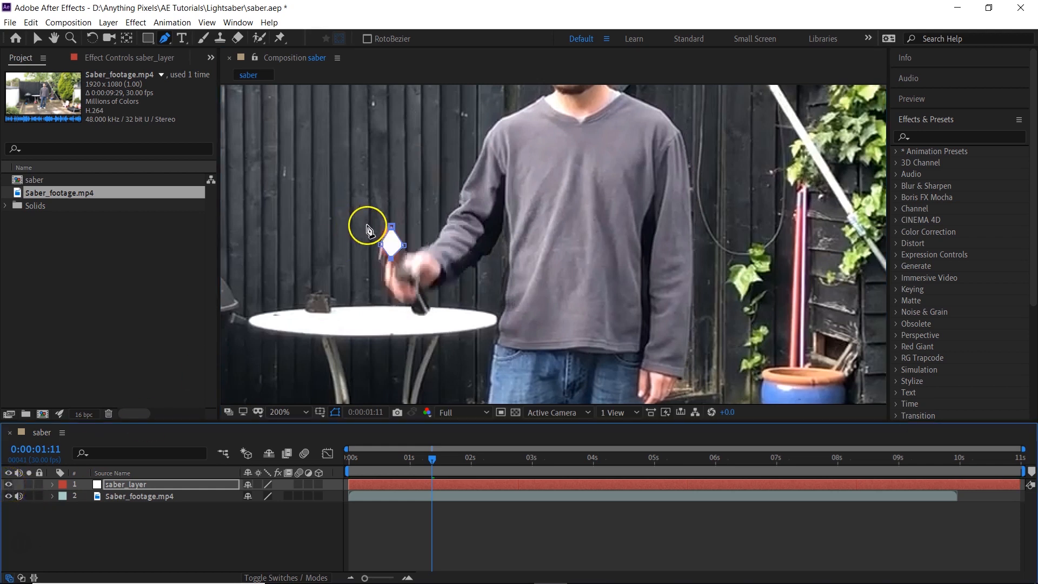
click(37, 38)
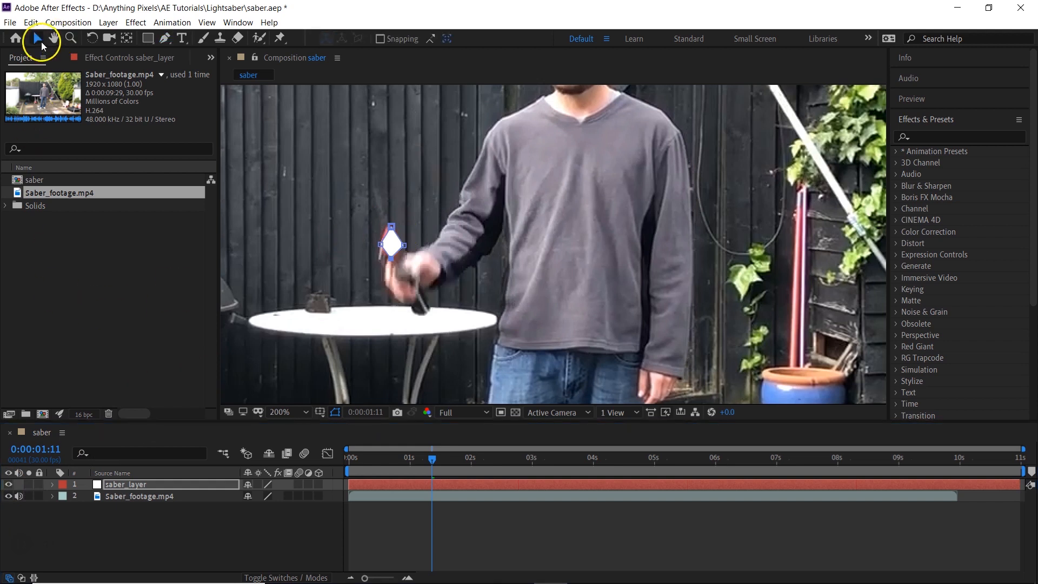
click(392, 231)
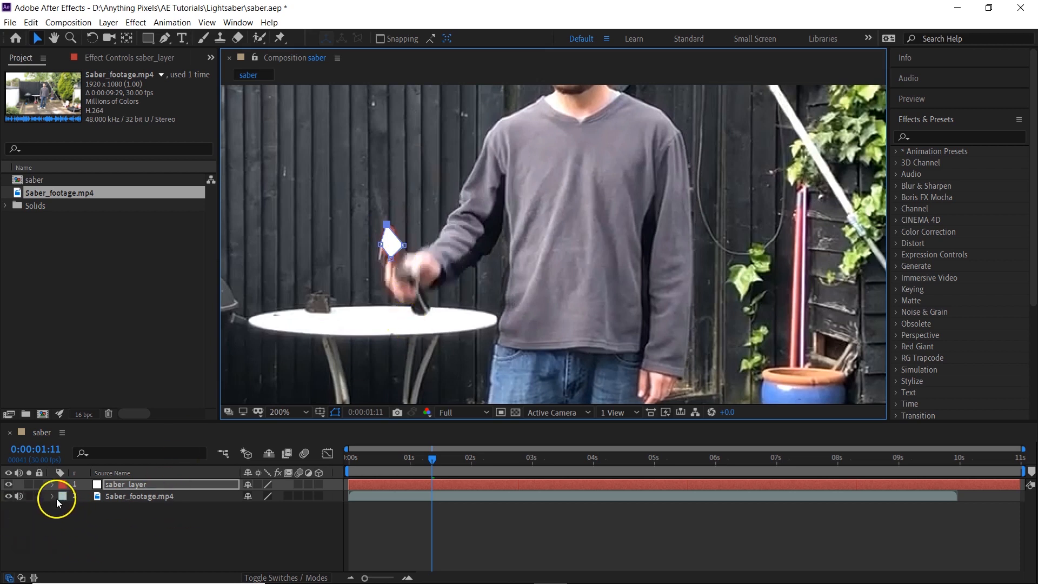
Reveal Mask 1 on saber_layer, set its first Mask Path keyframe at 0:00:01:11, and step forward a frame.
click(52, 486)
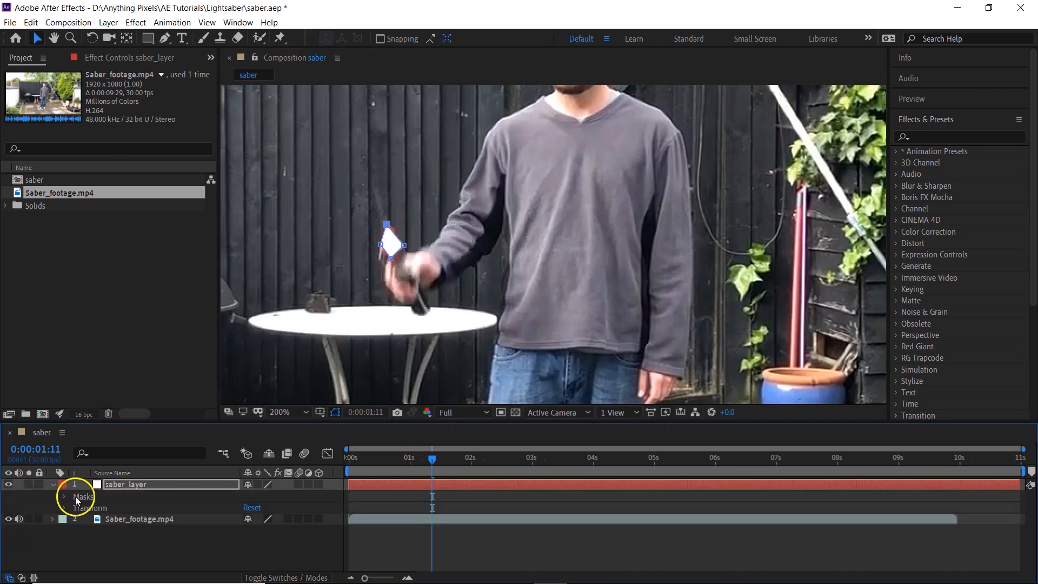
click(64, 496)
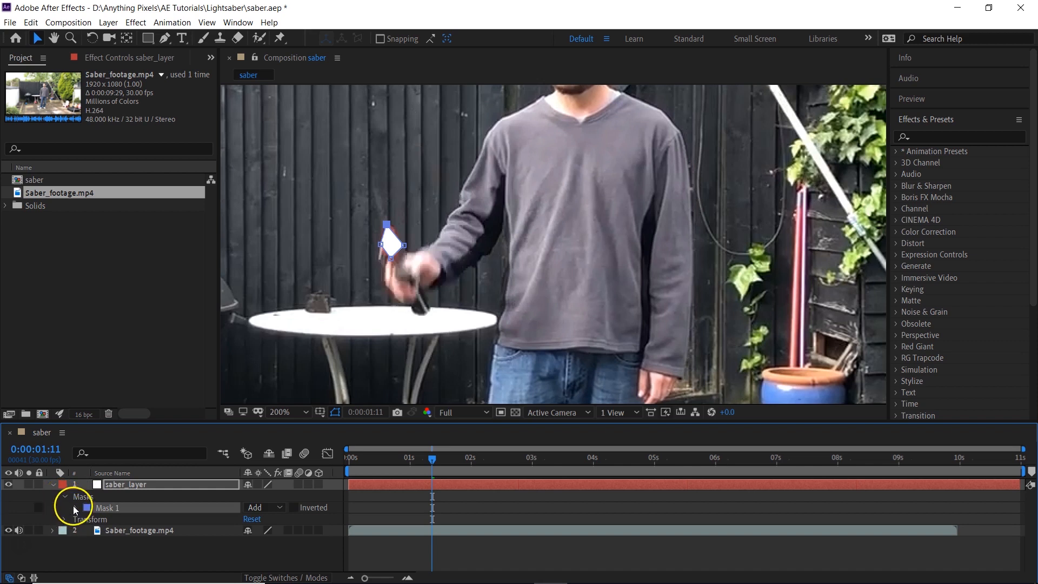
click(74, 506)
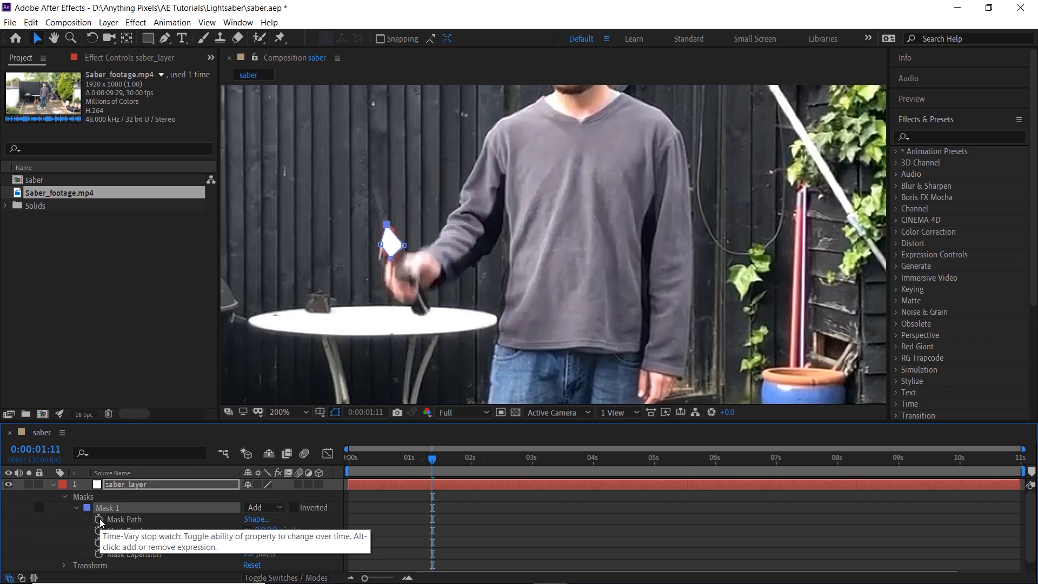
click(100, 520)
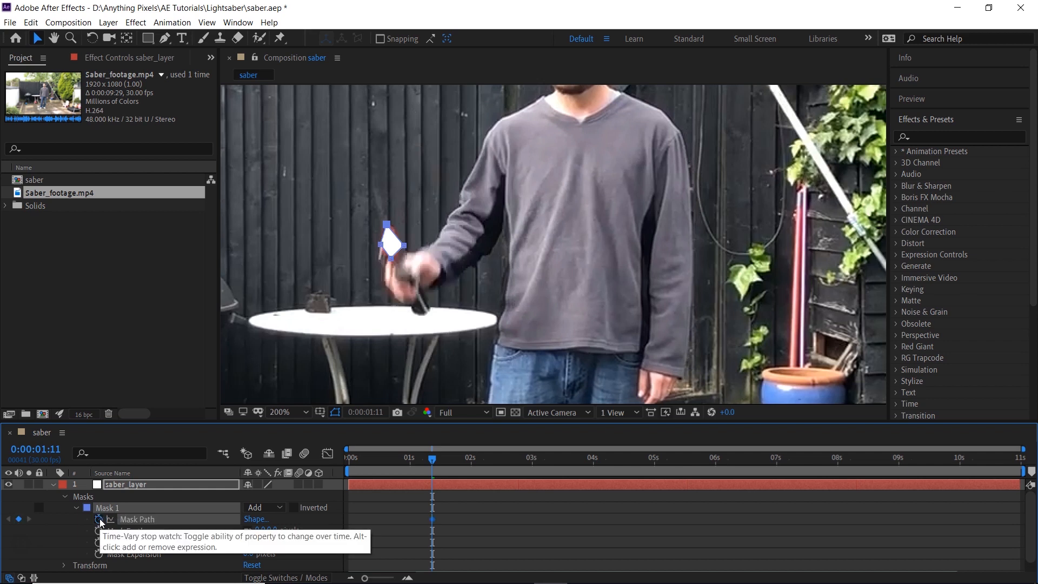
click(432, 520)
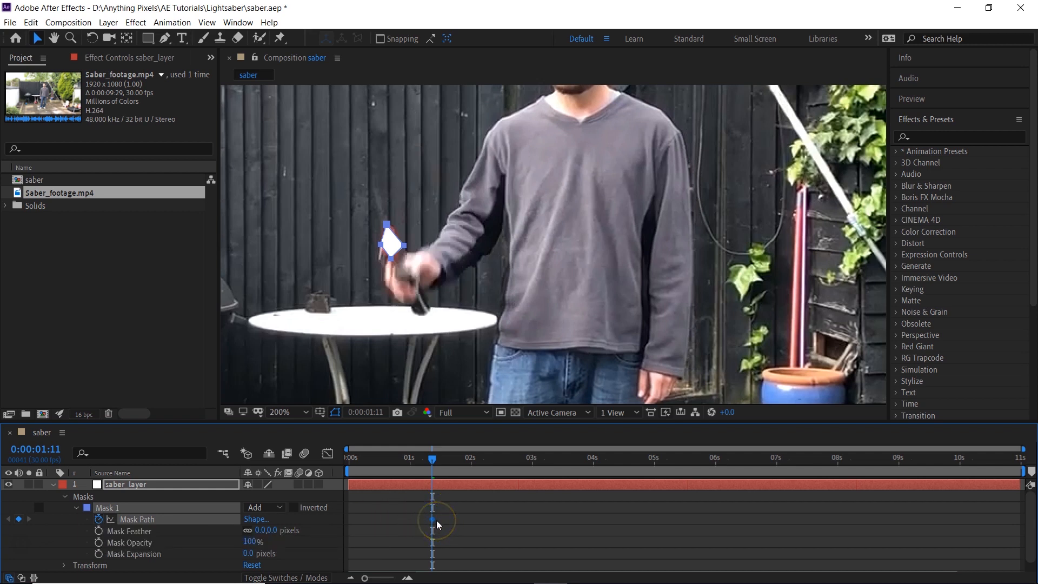
click(451, 491)
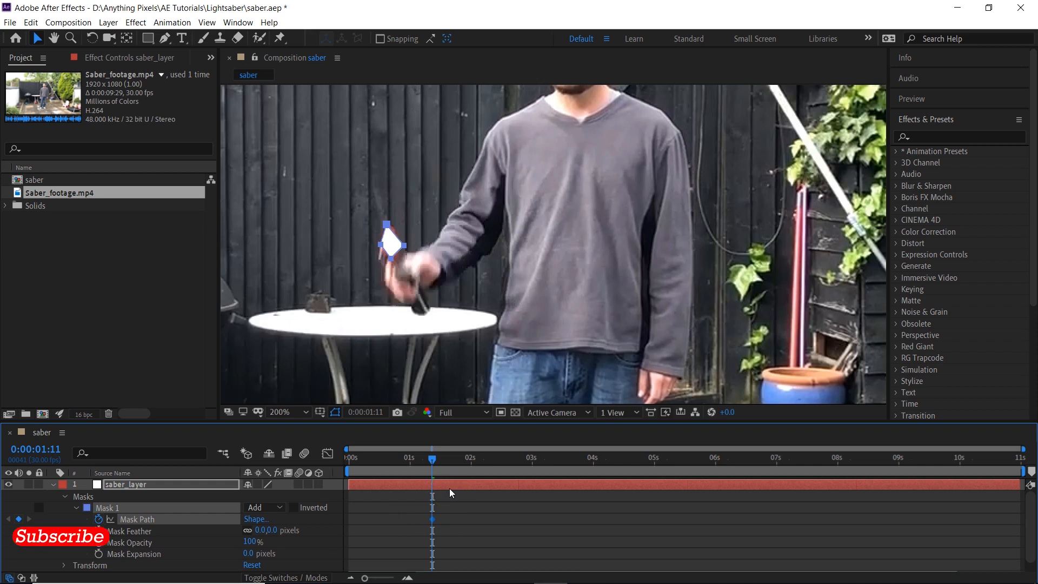
key(Page_Down)
key(Page_Down)
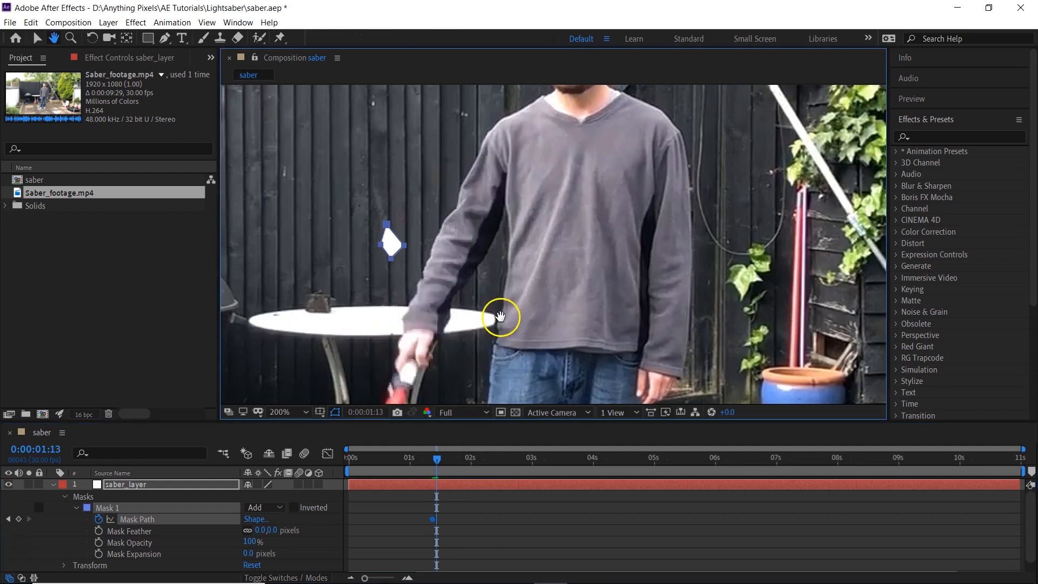
Stretch the mask down along the saber blade and hide saber_layer to see the footage.
drag(503, 316, 563, 215)
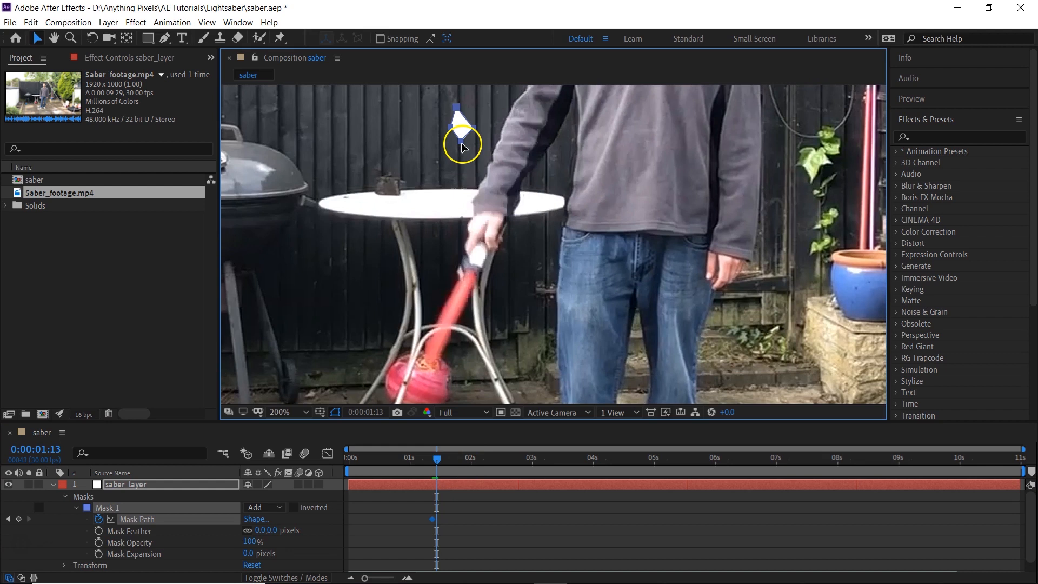
drag(463, 146, 452, 133)
mouse_move(460, 116)
mouse_down()
mouse_move(473, 129)
mouse_move(462, 144)
mouse_move(478, 279)
mouse_up()
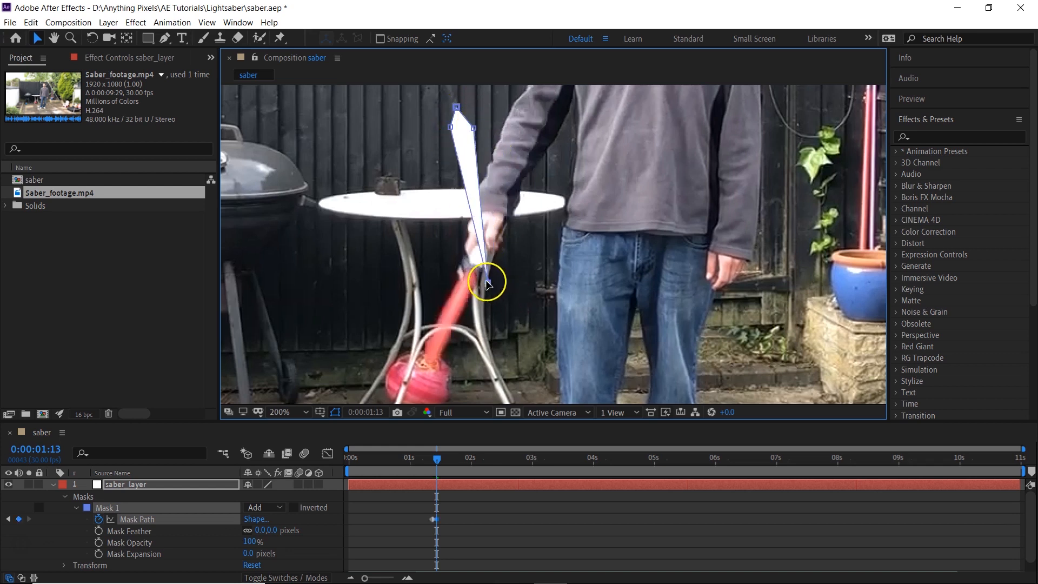
drag(450, 127, 428, 369)
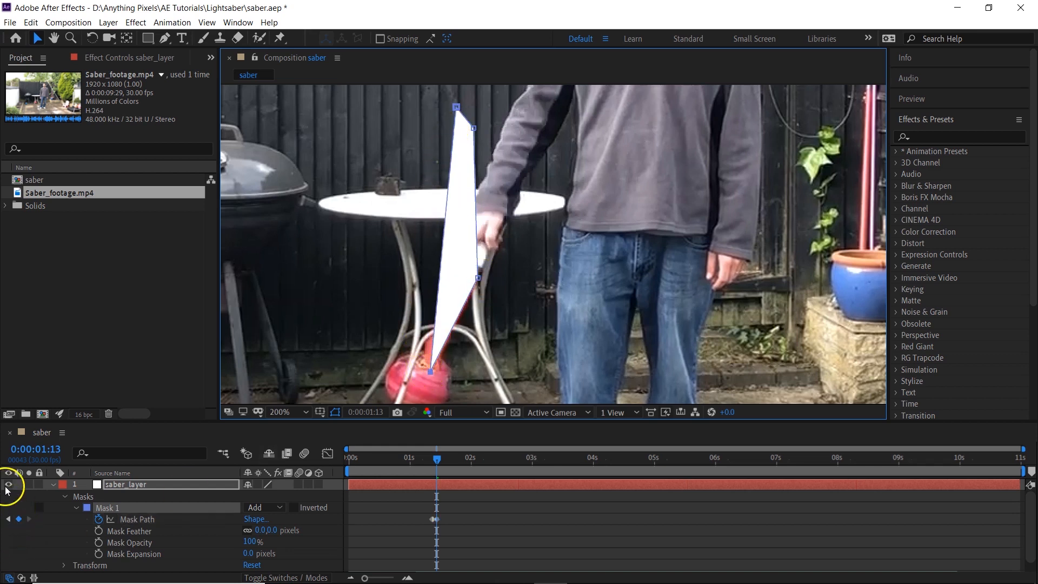
click(8, 483)
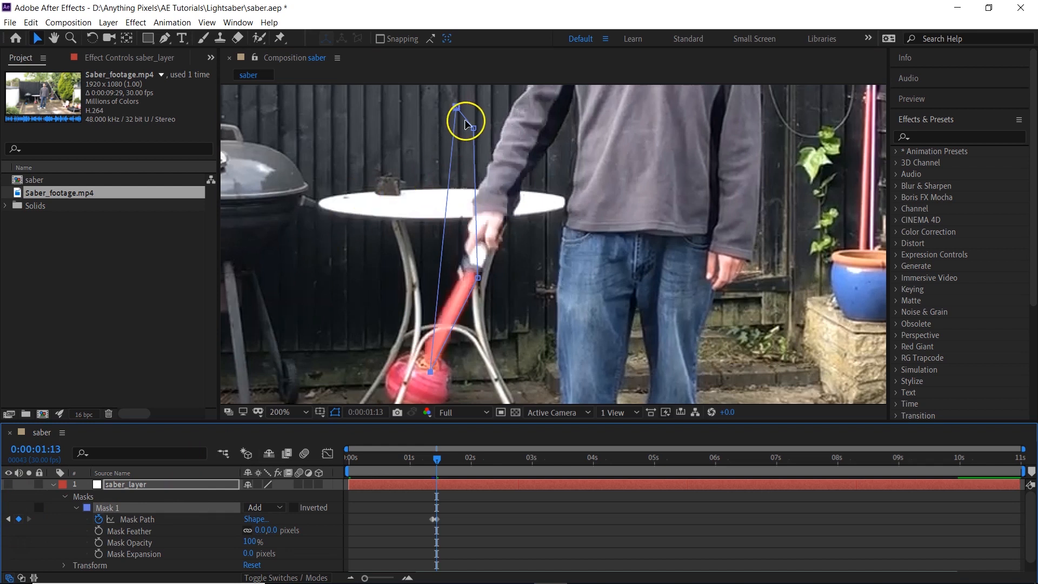
Move the mask points down onto the blade and the saber hilt for this frame.
drag(474, 128, 458, 263)
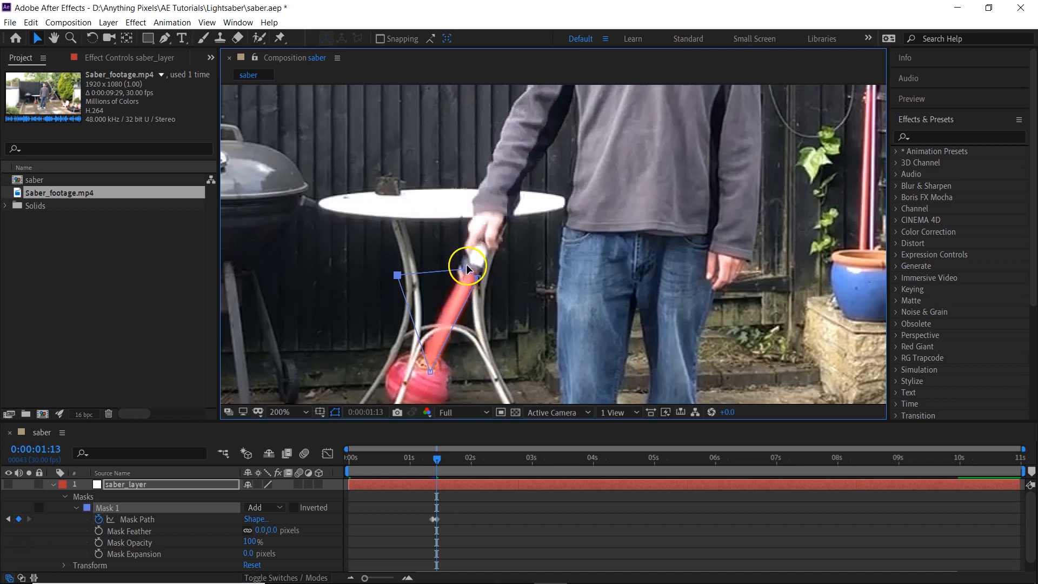
mouse_move(397, 275)
mouse_down()
mouse_move(382, 287)
mouse_move(390, 298)
mouse_up()
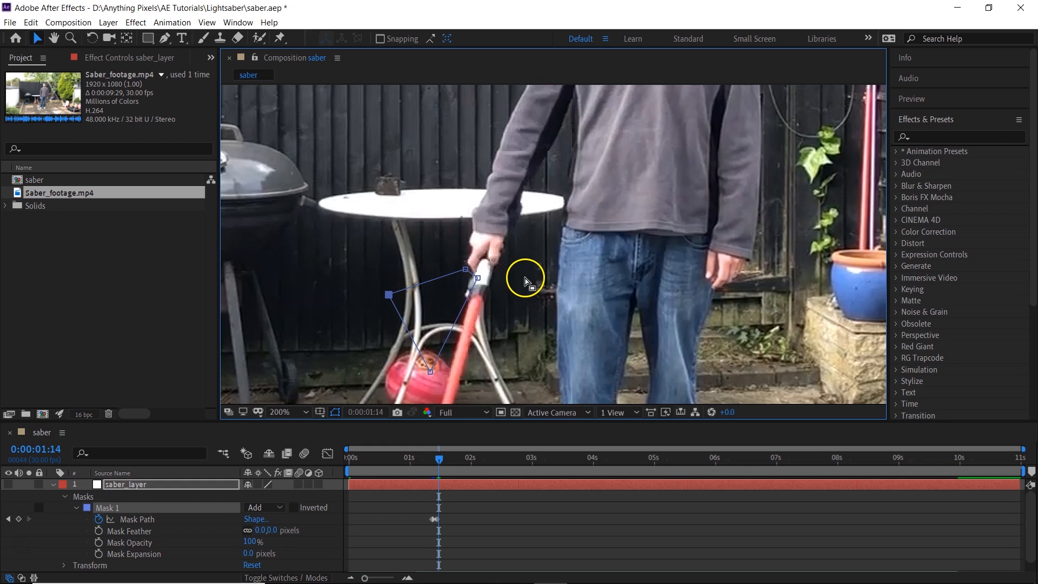
drag(559, 301, 550, 214)
key(v)
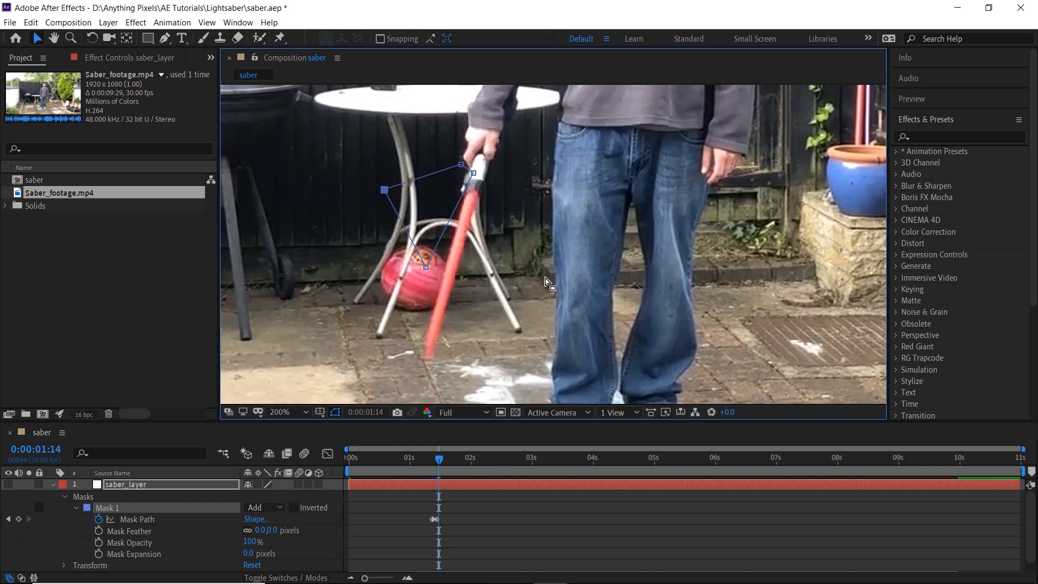
drag(473, 173, 479, 200)
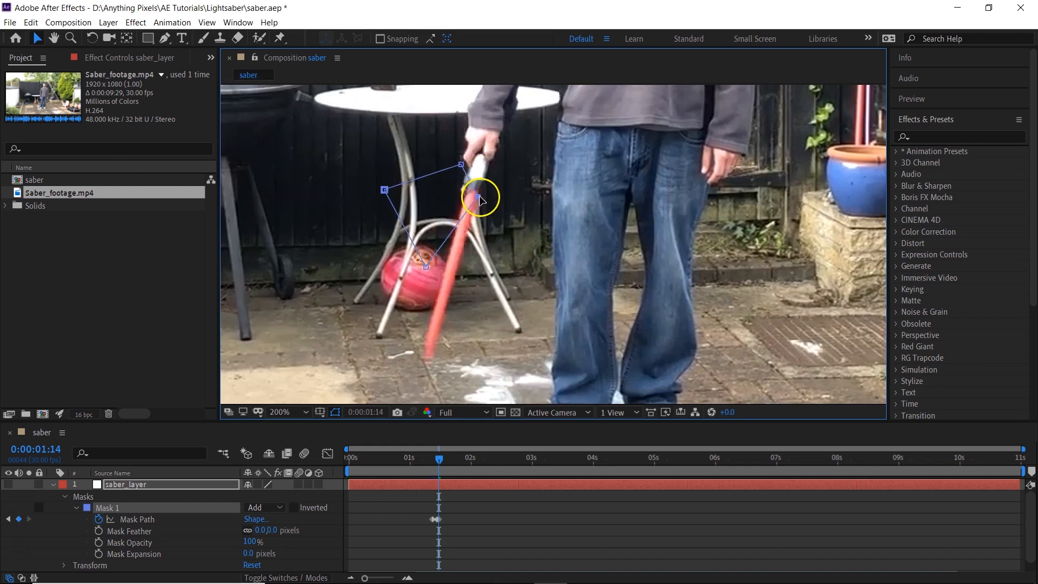
drag(461, 164, 466, 194)
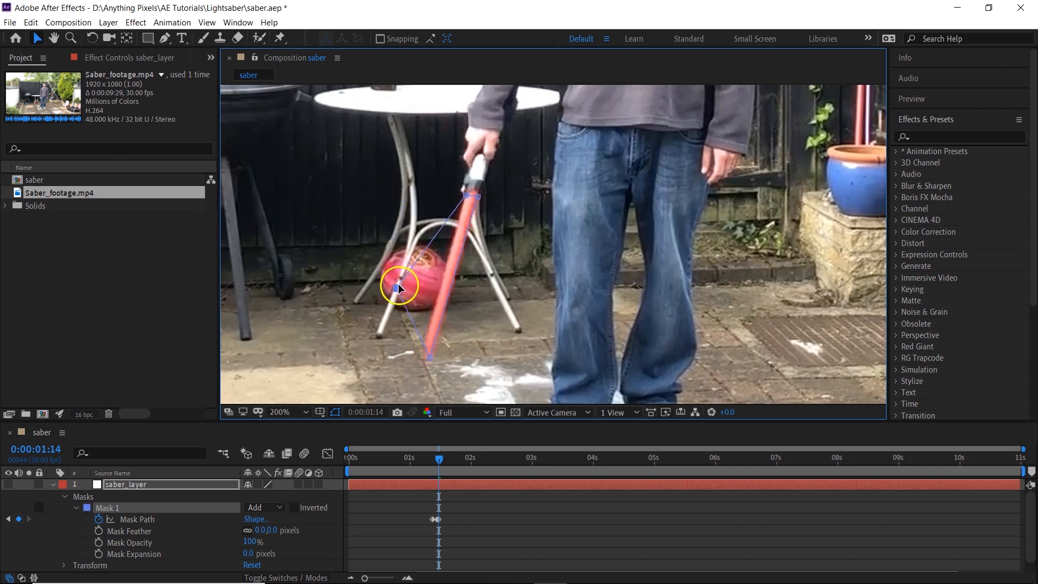
Advance two frames and refit the mask points to the blade tip and middle, keyframing to 0:00:01:18.
key(Page_Down)
key(Page_Down)
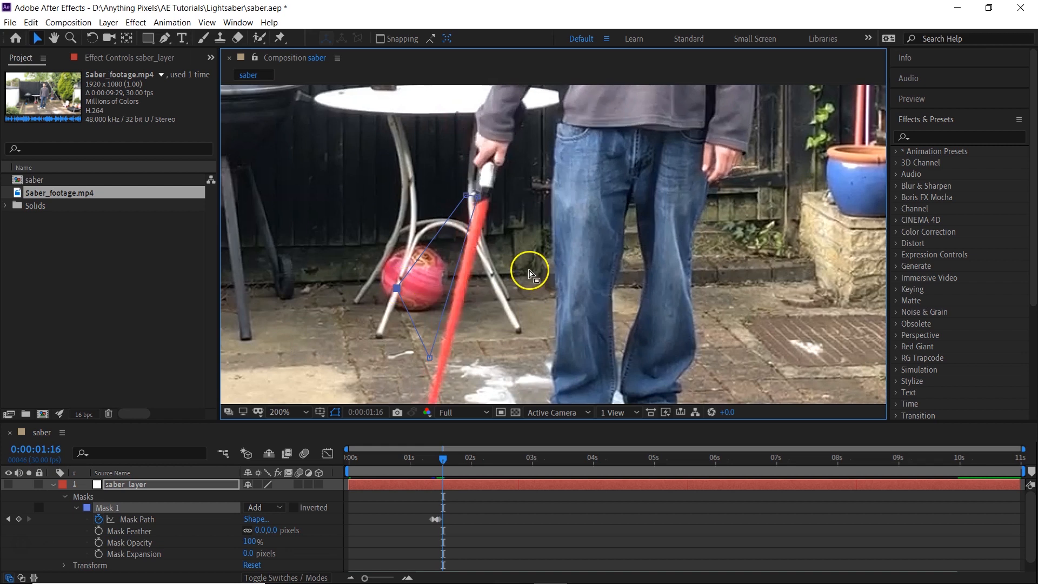
drag(551, 295, 540, 225)
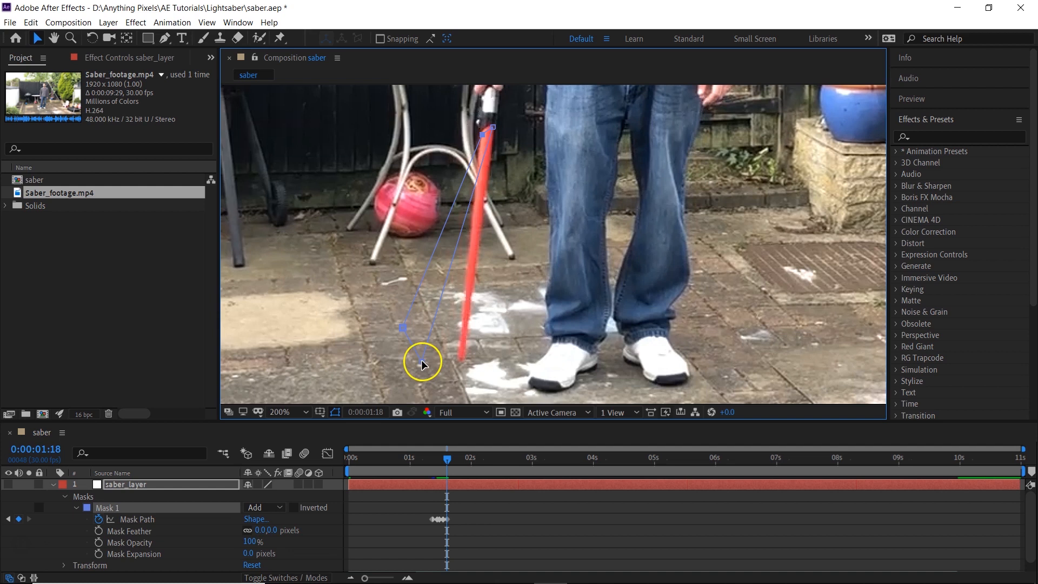
drag(422, 362, 465, 362)
drag(401, 326, 435, 337)
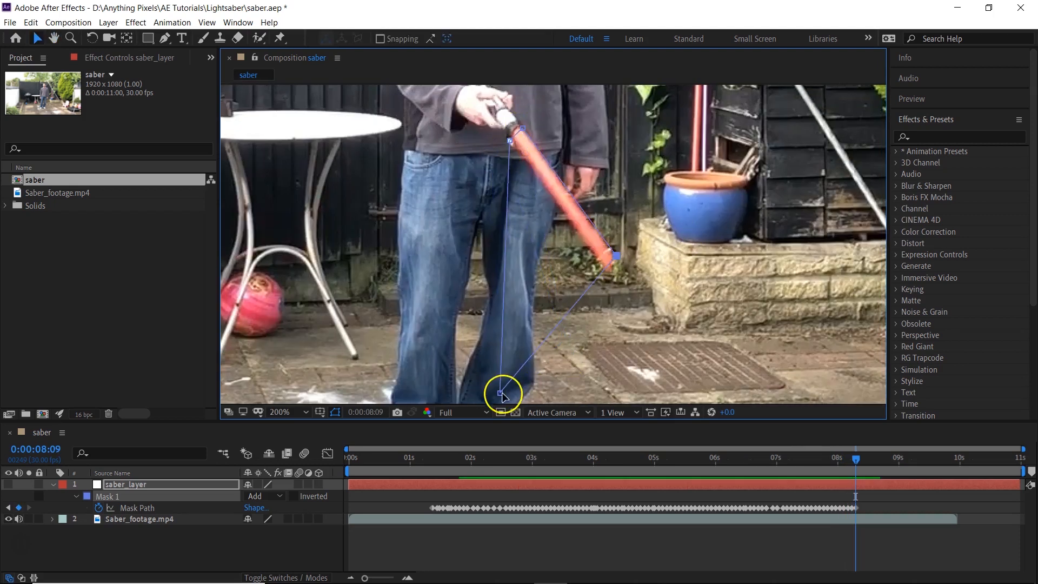
Step through frames, fitting the mask along the horizontal then raised saber from tip to hilt.
key(Page_Down)
key(Page_Down)
drag(498, 186, 628, 170)
key(Page_Down)
key(Page_Down)
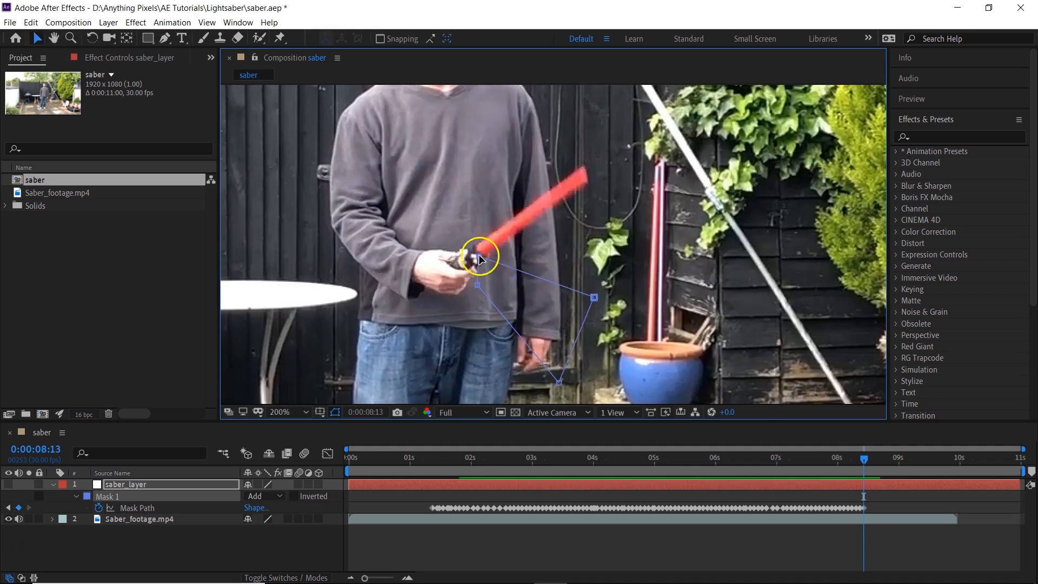
drag(487, 251, 586, 167)
key(Page_Down)
key(Page_Down)
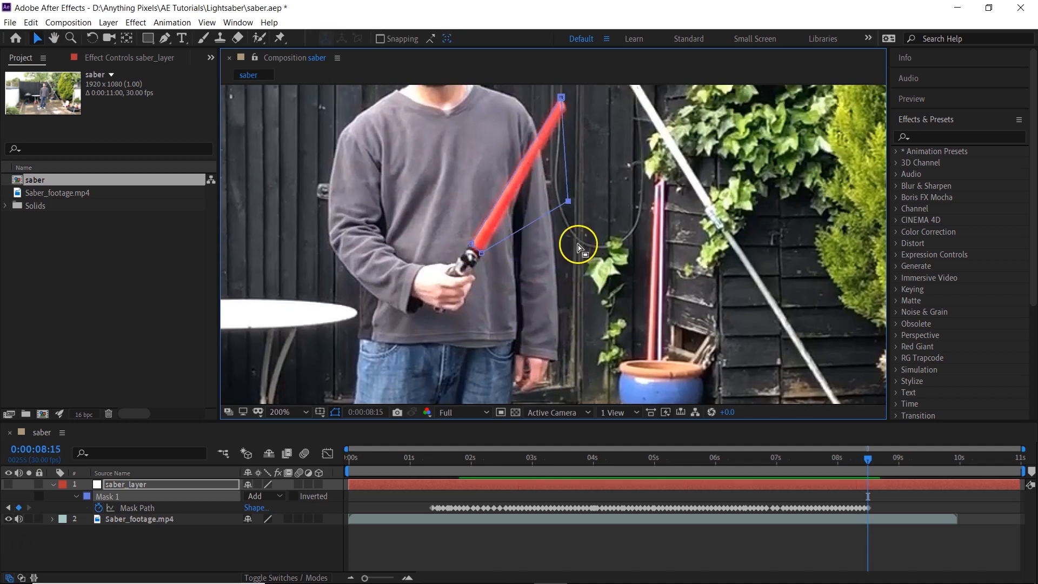
key(Page_Down)
mouse_move(593, 234)
mouse_down()
mouse_move(476, 302)
mouse_move(453, 292)
mouse_up()
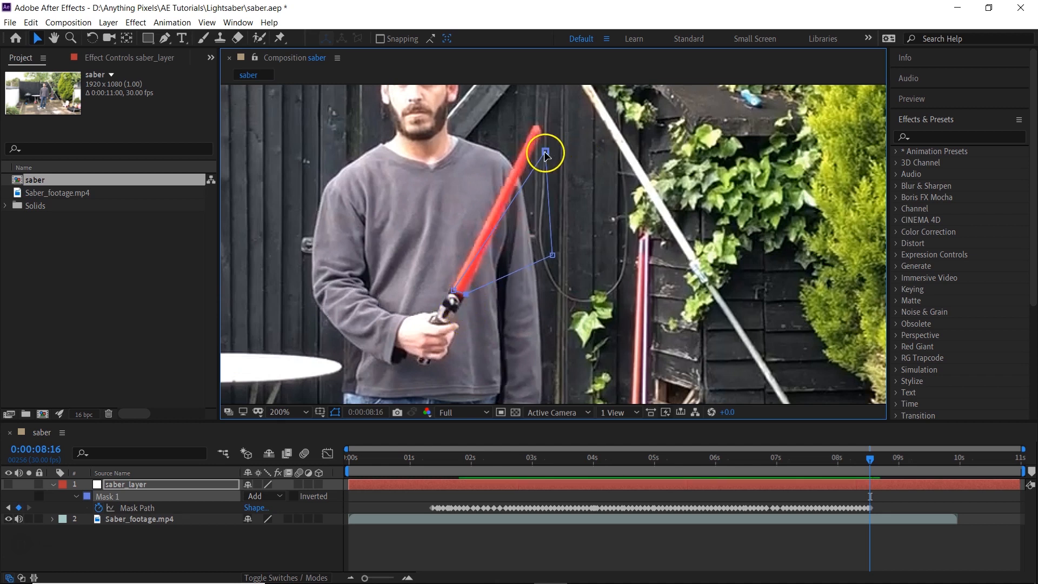
drag(545, 152, 534, 122)
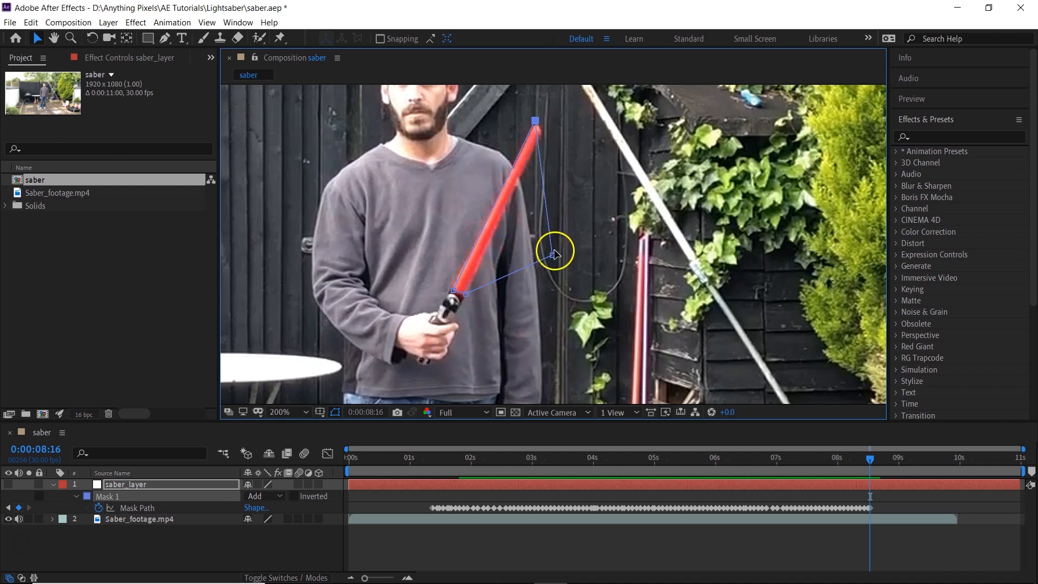
drag(552, 254, 548, 195)
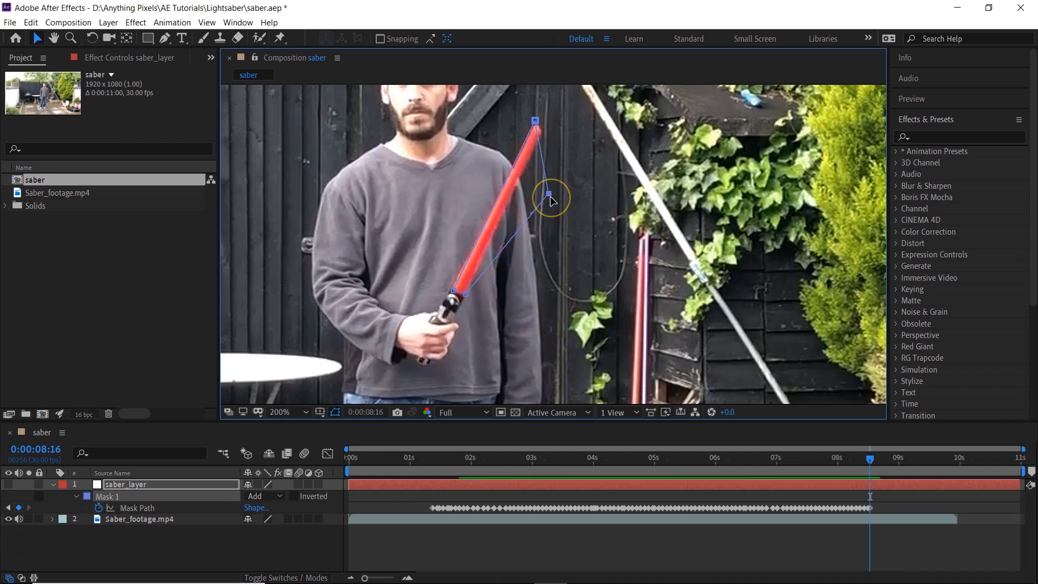
On the next frames, set the mask tip and hilt points and remove the extra middle point.
key(Page_Down)
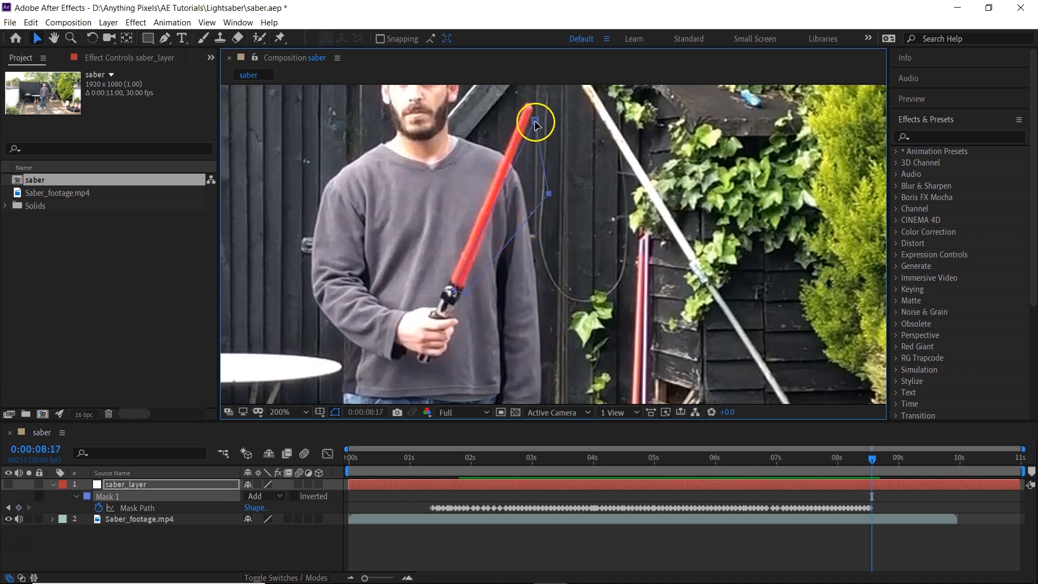
drag(535, 123, 526, 102)
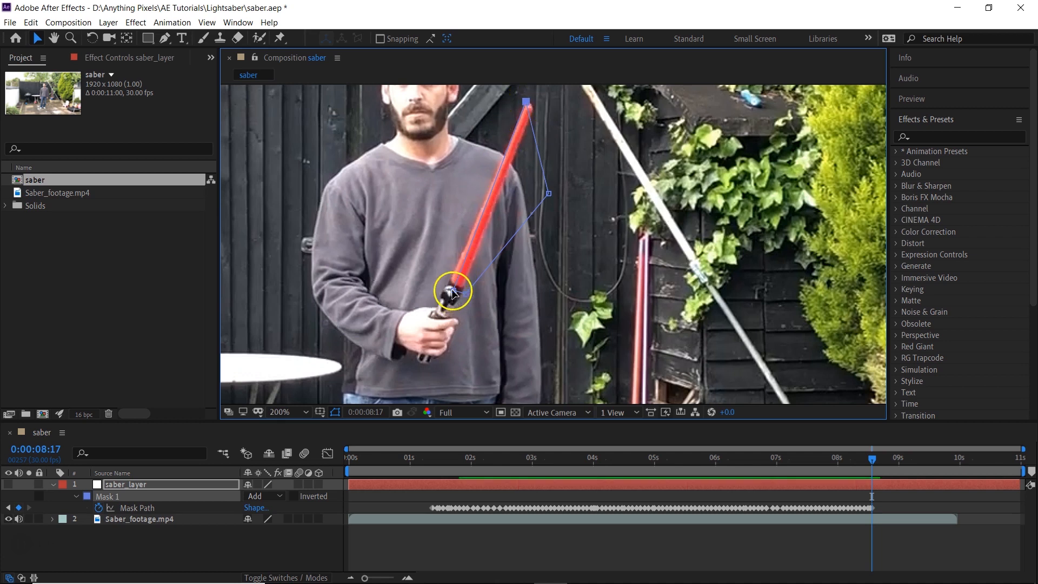
drag(452, 292, 450, 284)
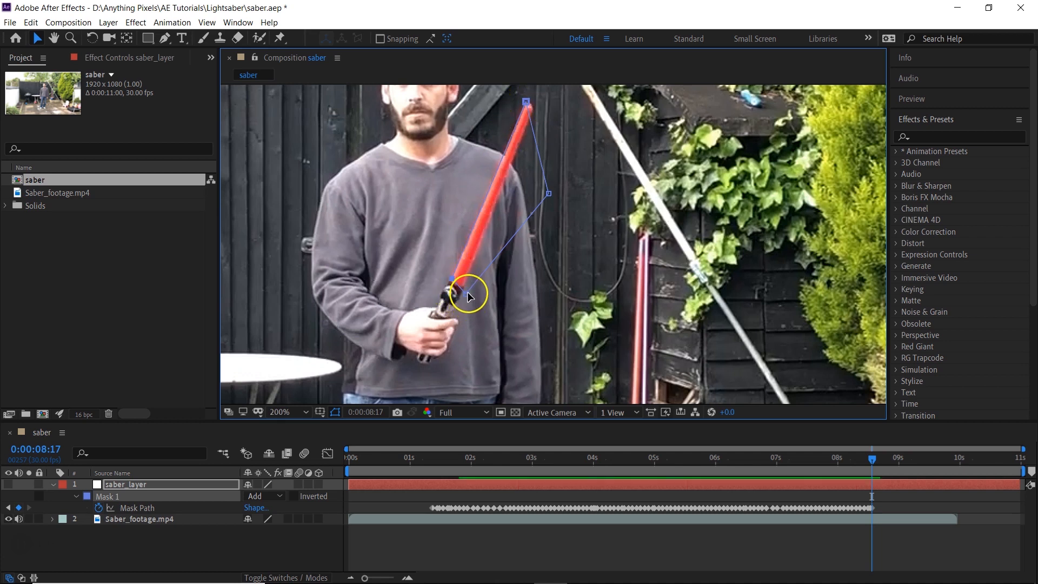
drag(549, 193, 519, 146)
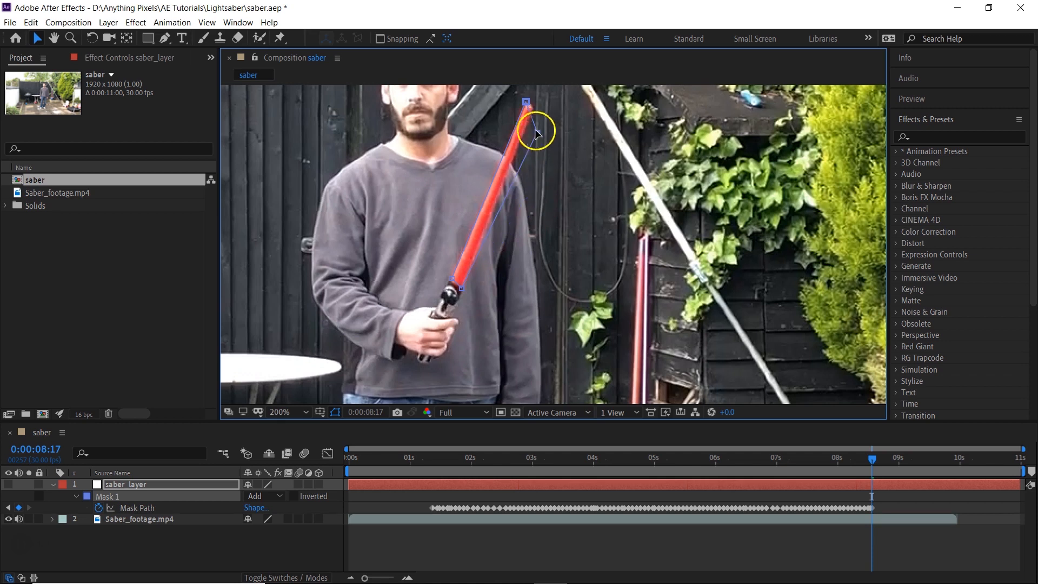
key(Page_Down)
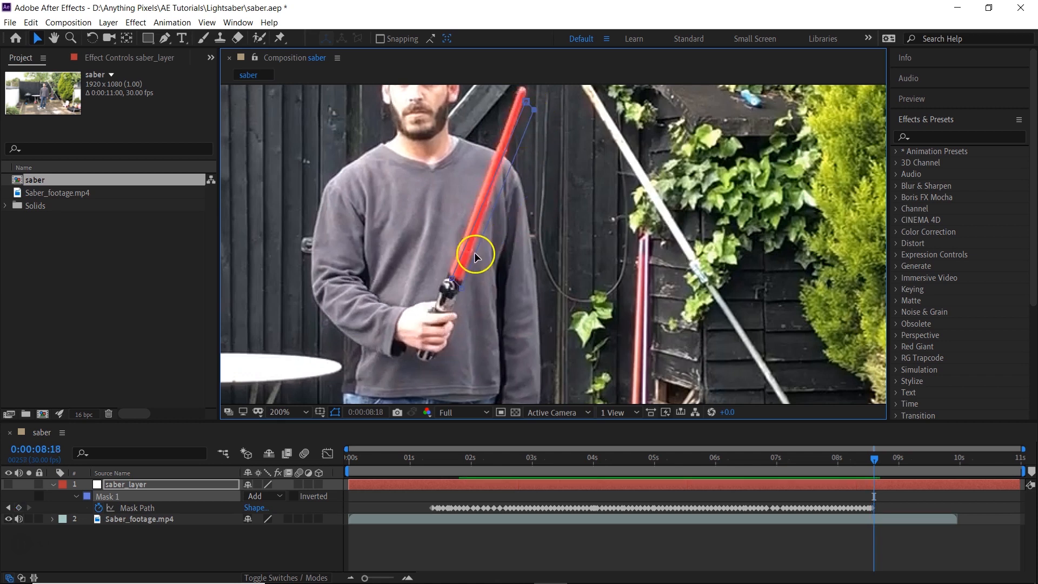
drag(451, 279, 463, 290)
scroll(520, 85, up, 1)
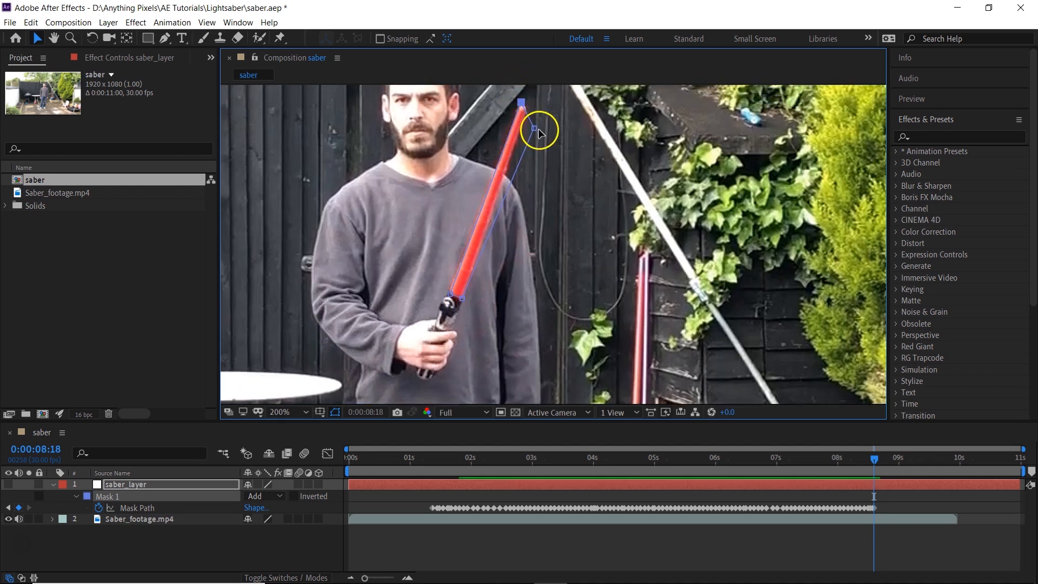
drag(537, 128, 528, 113)
Continue frame by frame, realigning the mask tip and hilt points through 0:00:08:21.
key(Page_Down)
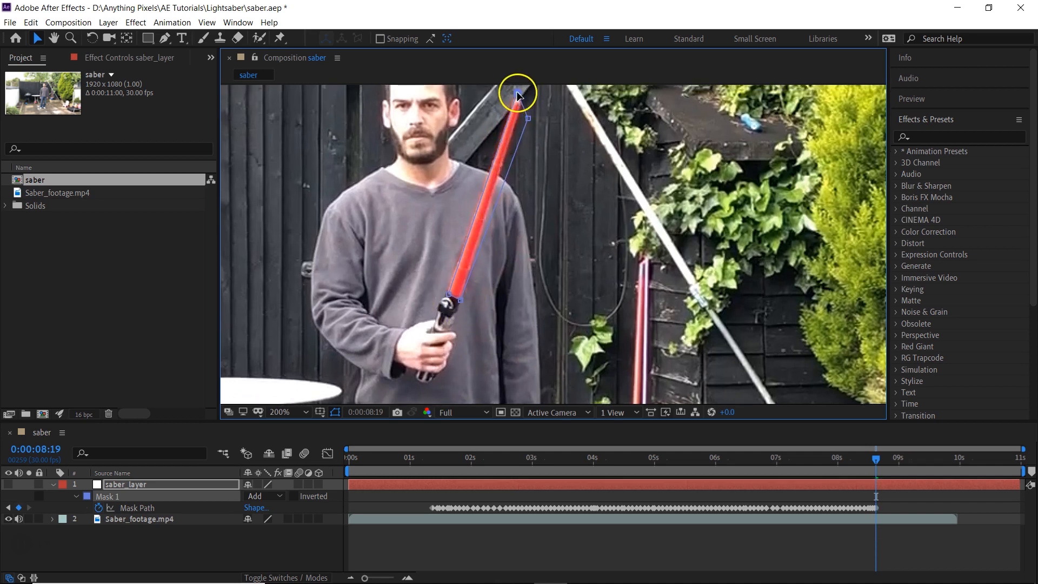
drag(528, 119, 522, 107)
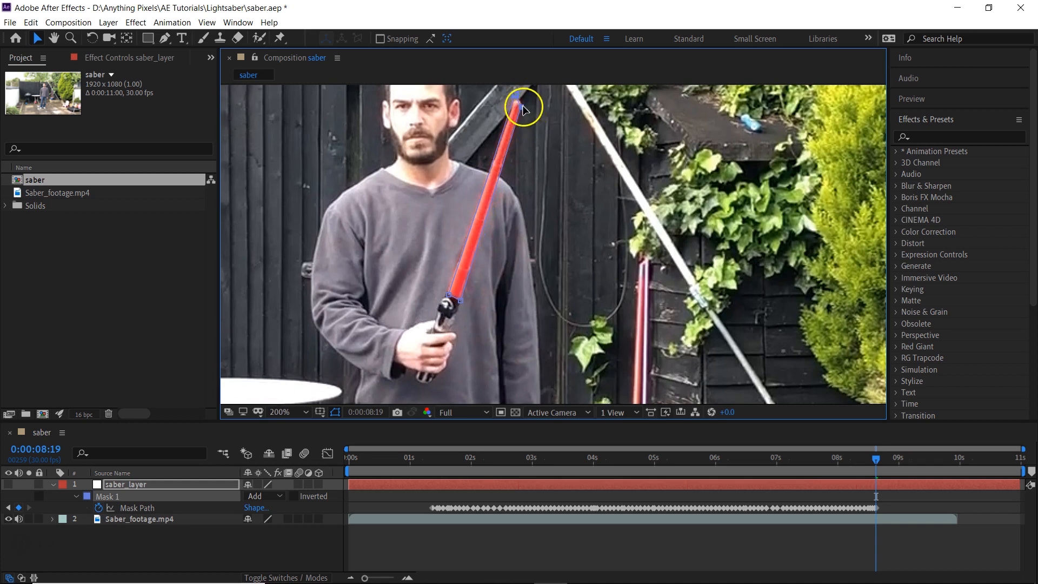
key(Page_Down)
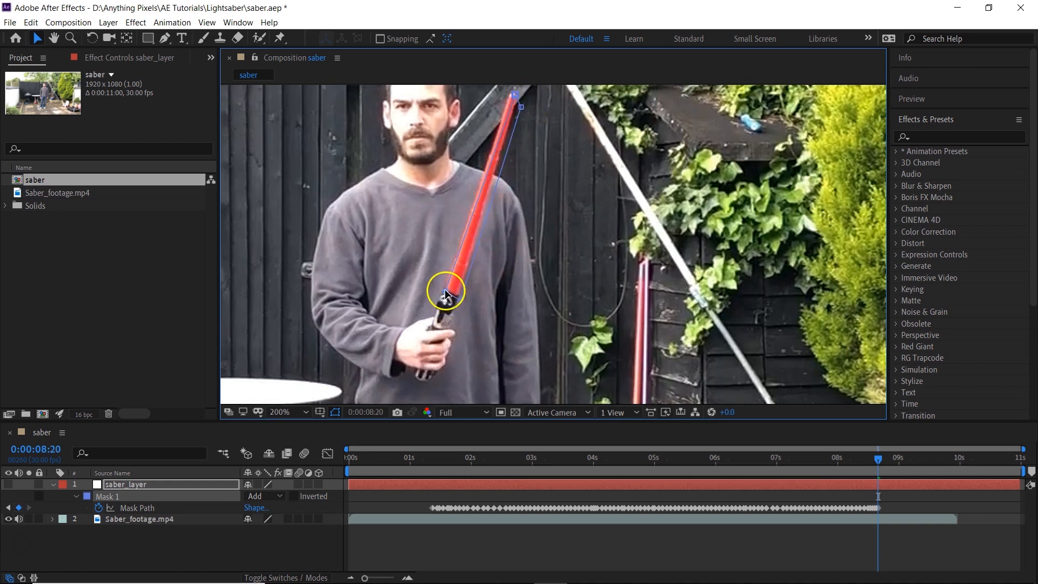
drag(446, 297, 460, 298)
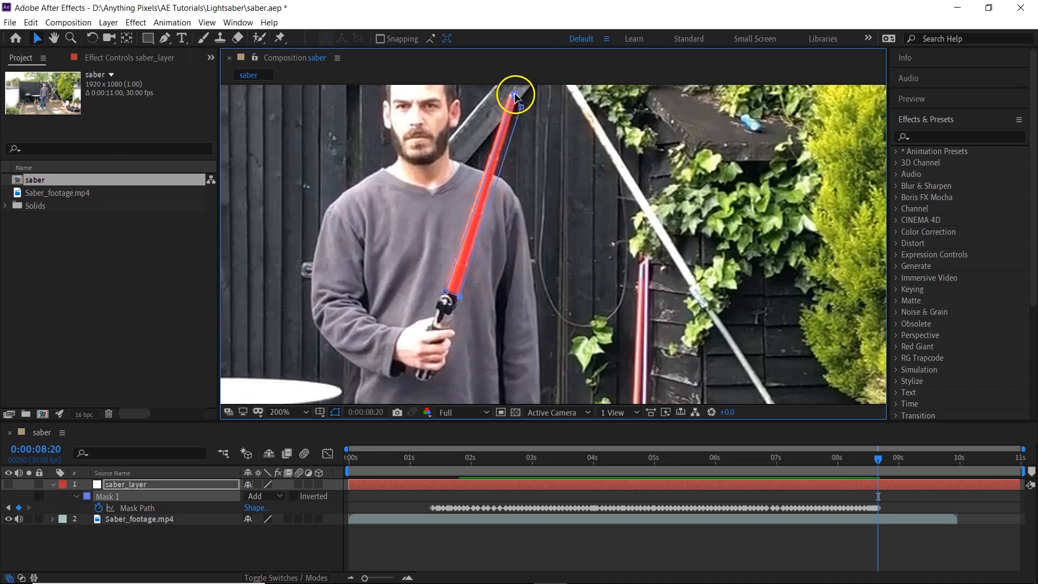
key(Page_Down)
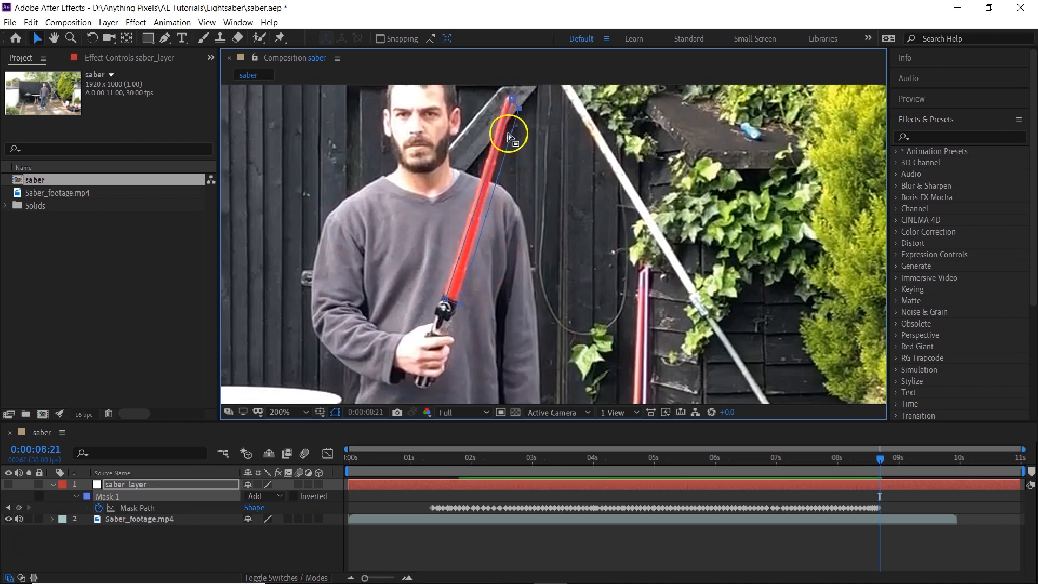
drag(510, 92, 506, 94)
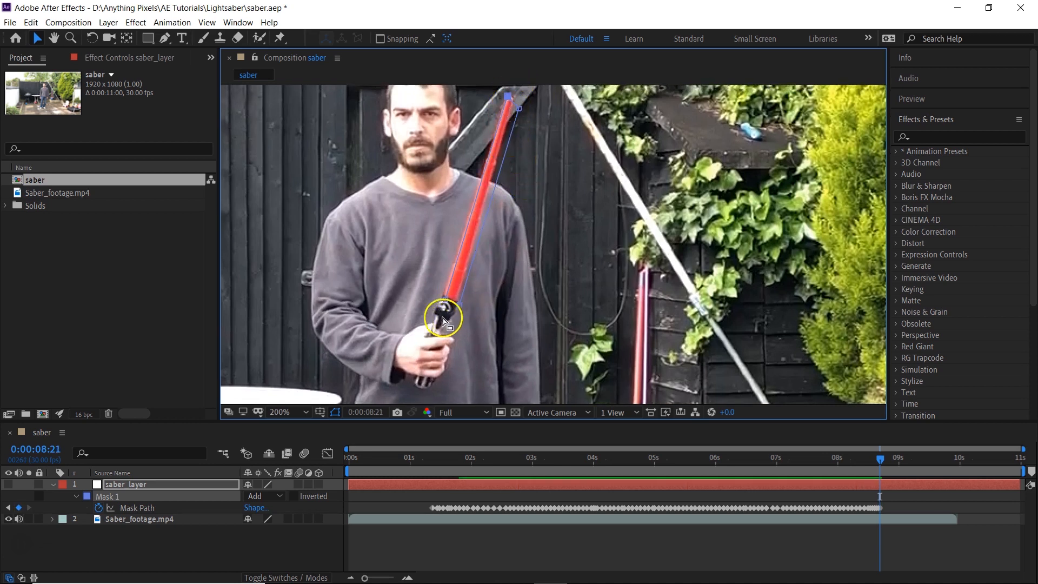
drag(447, 297, 453, 305)
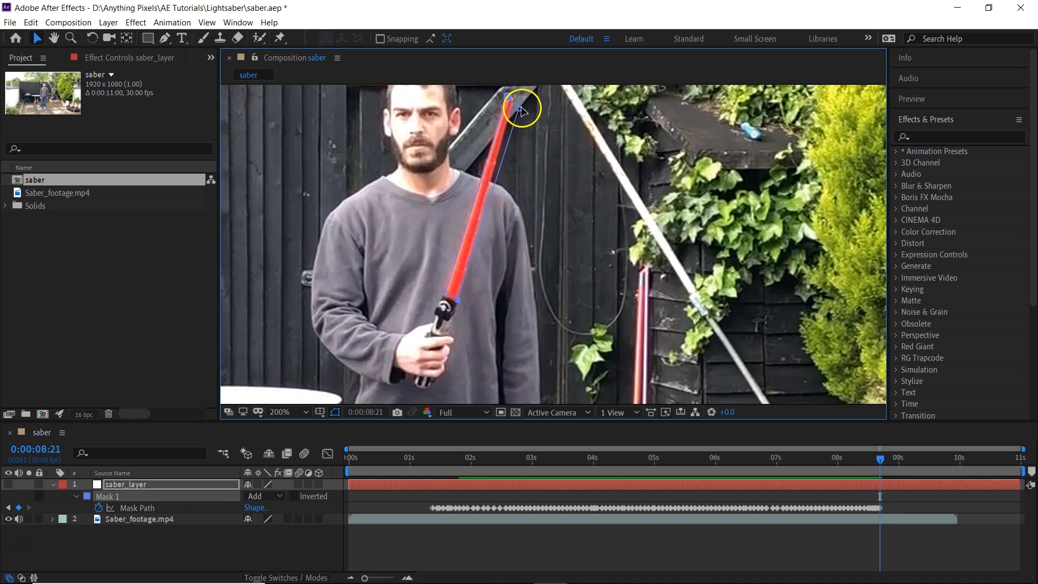
drag(518, 108, 514, 102)
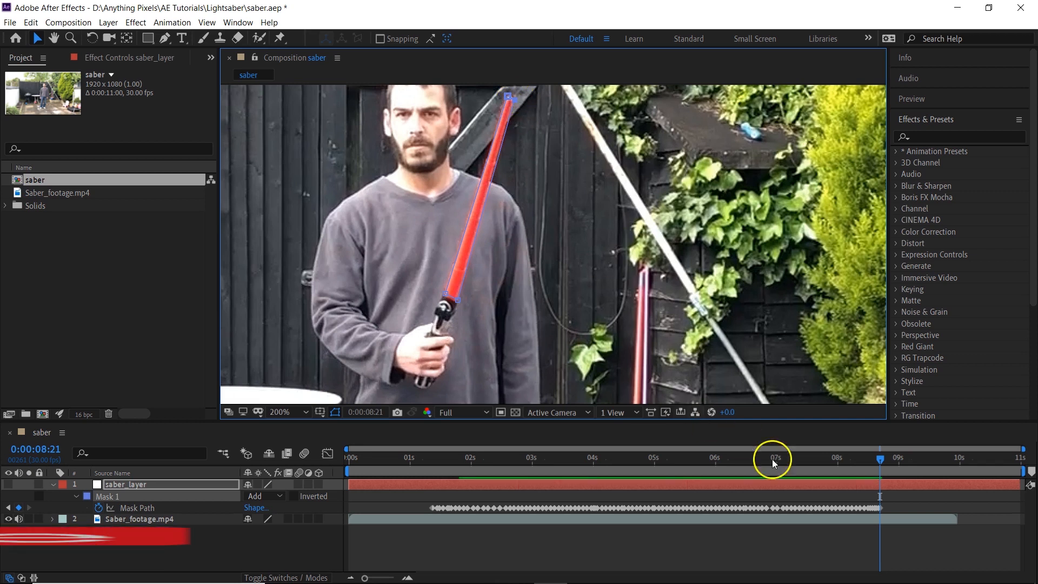
Return to 0:00:00:00, show saber_layer again, and set magnification Fit with Third resolution.
drag(877, 458, 310, 554)
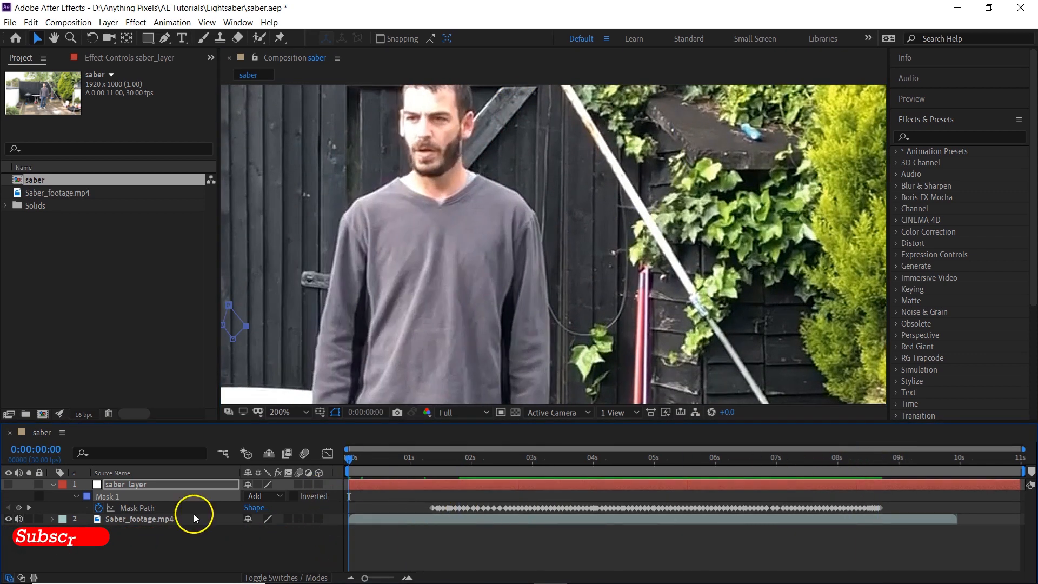
click(9, 484)
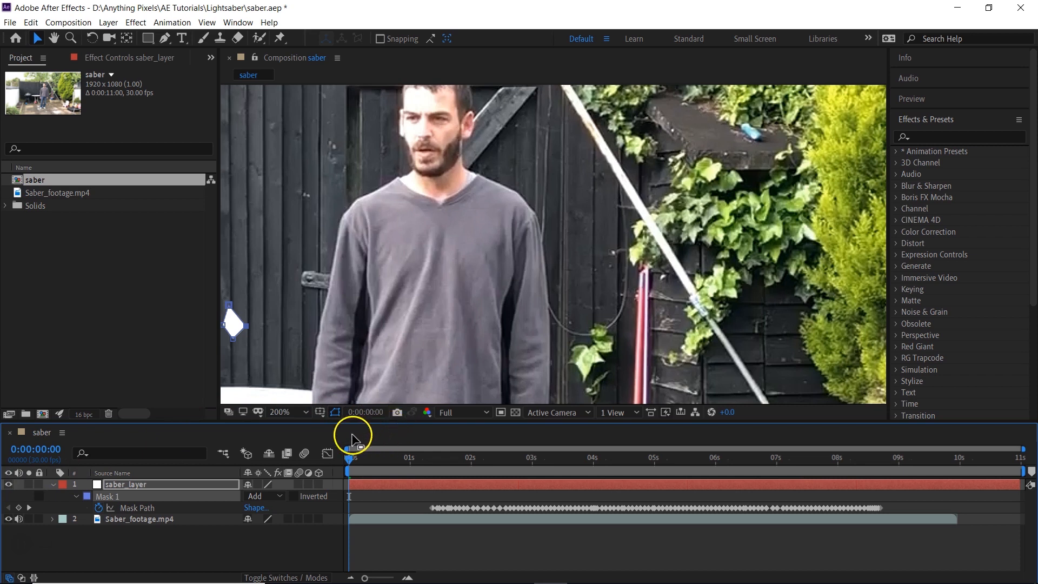
click(307, 411)
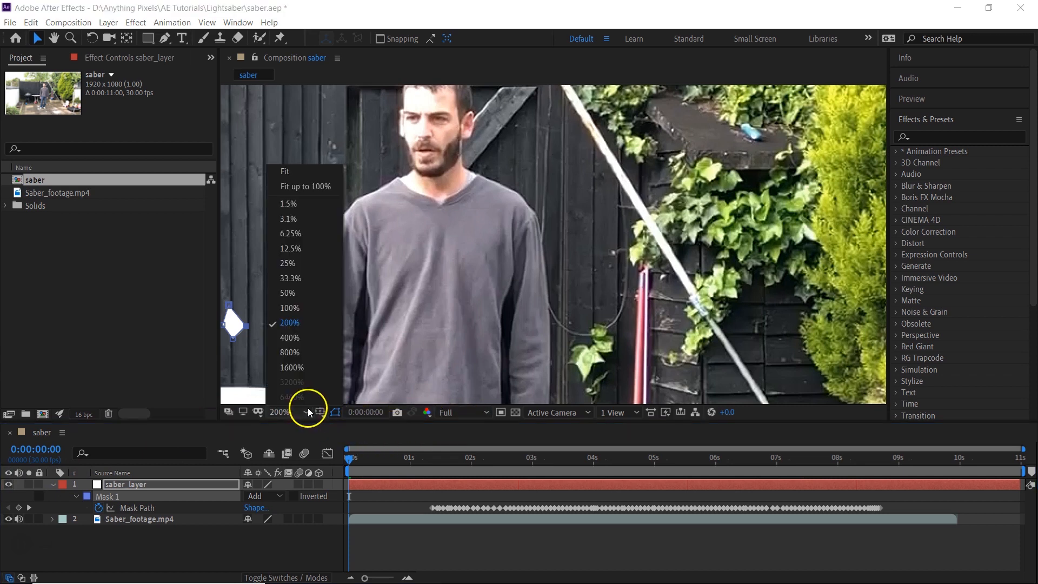
click(294, 174)
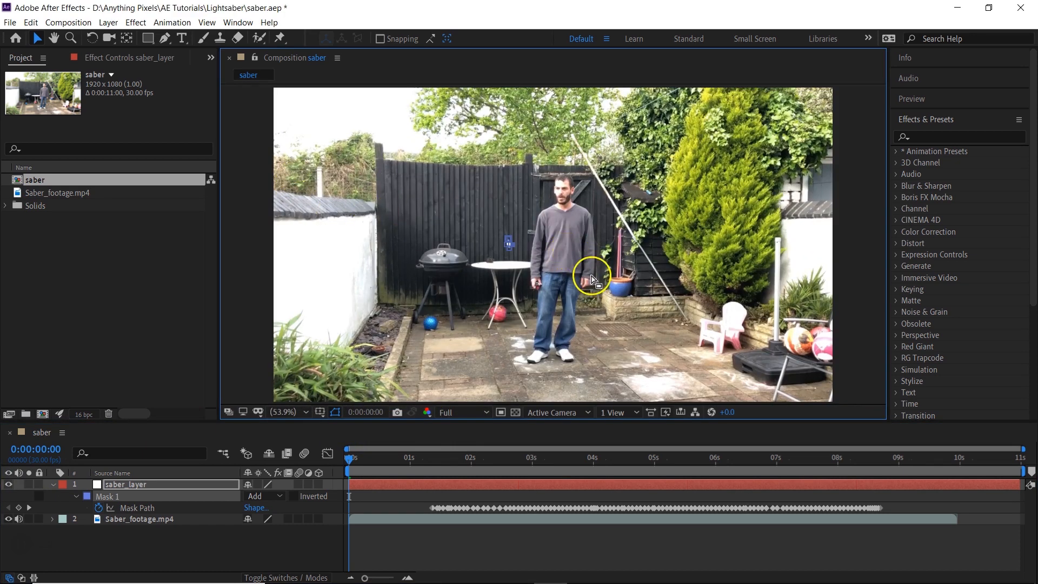
click(478, 413)
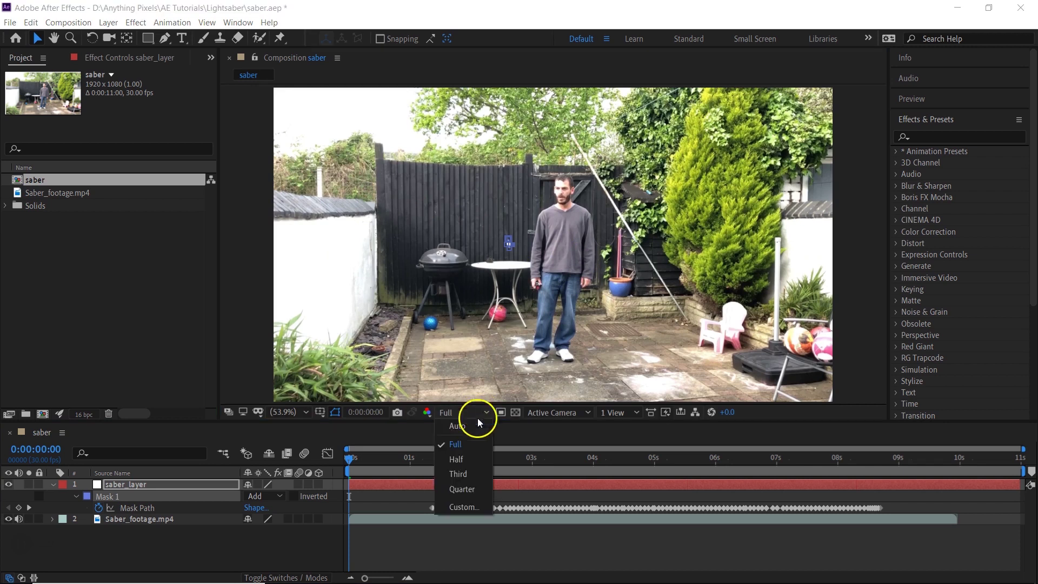
click(463, 473)
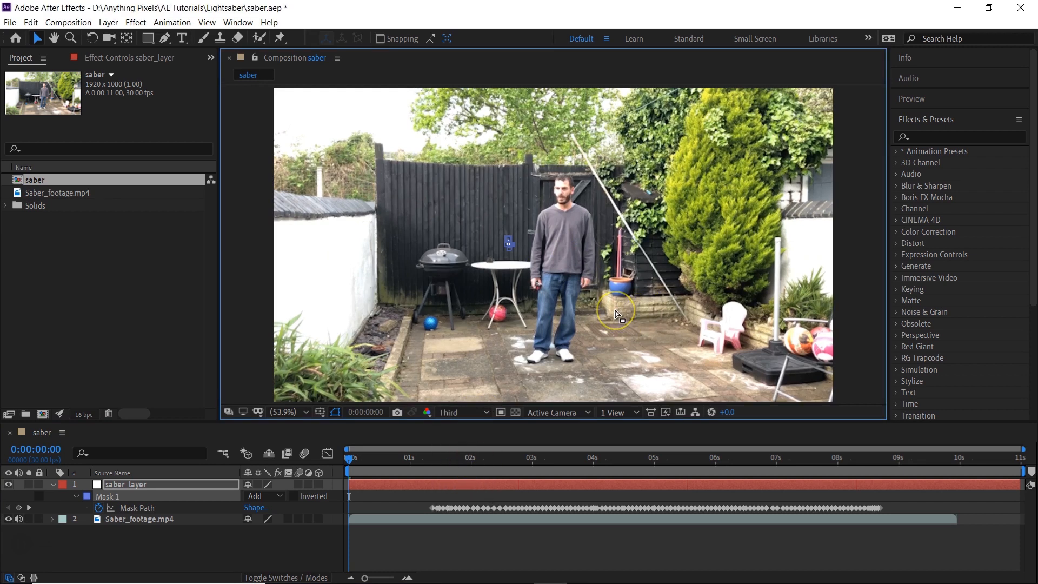
Preview the keyframed white mask following the blade, then park time at 0:00:01:21.
key(space)
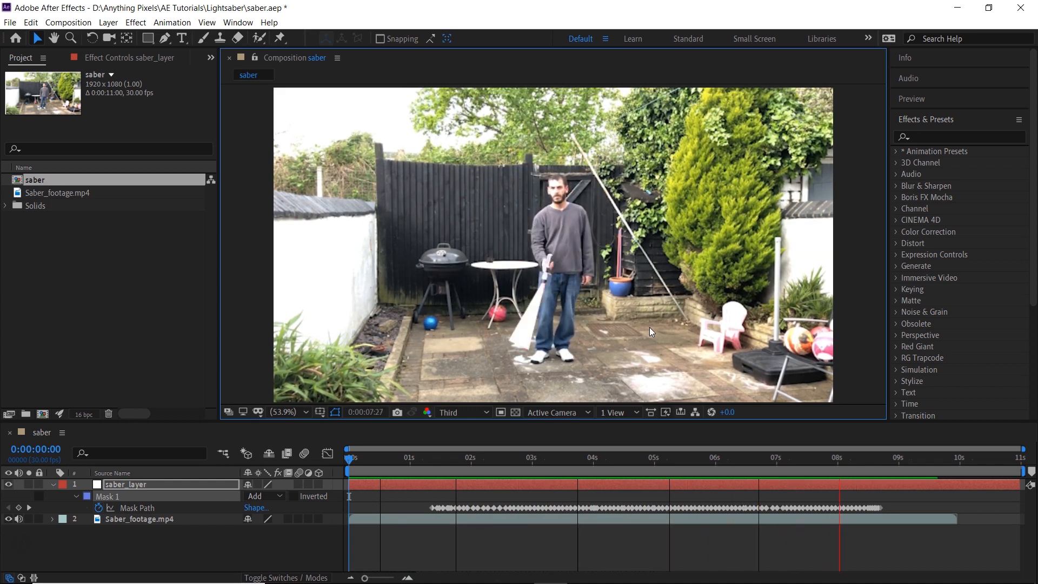
key(space)
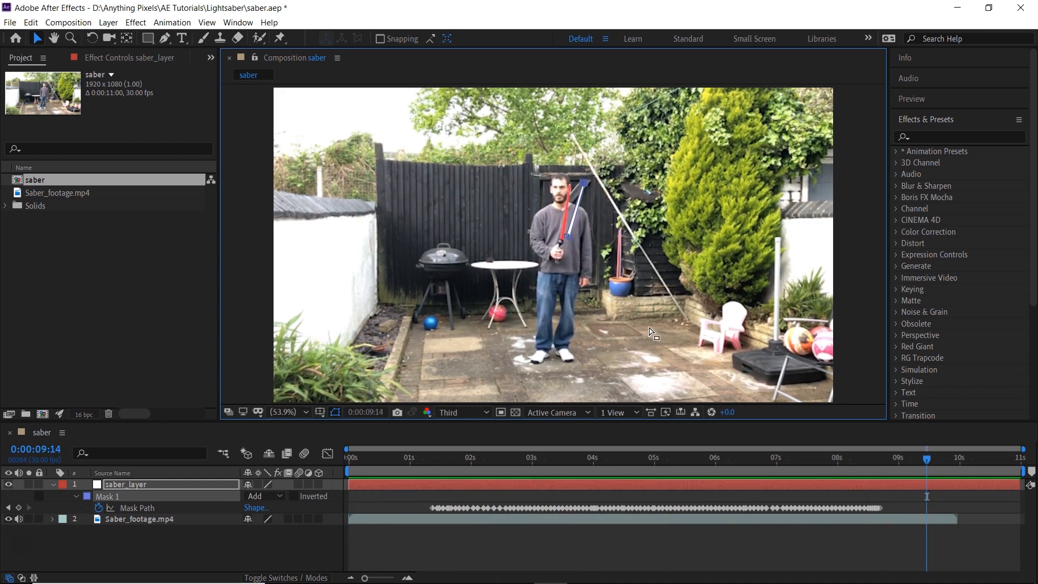
click(851, 416)
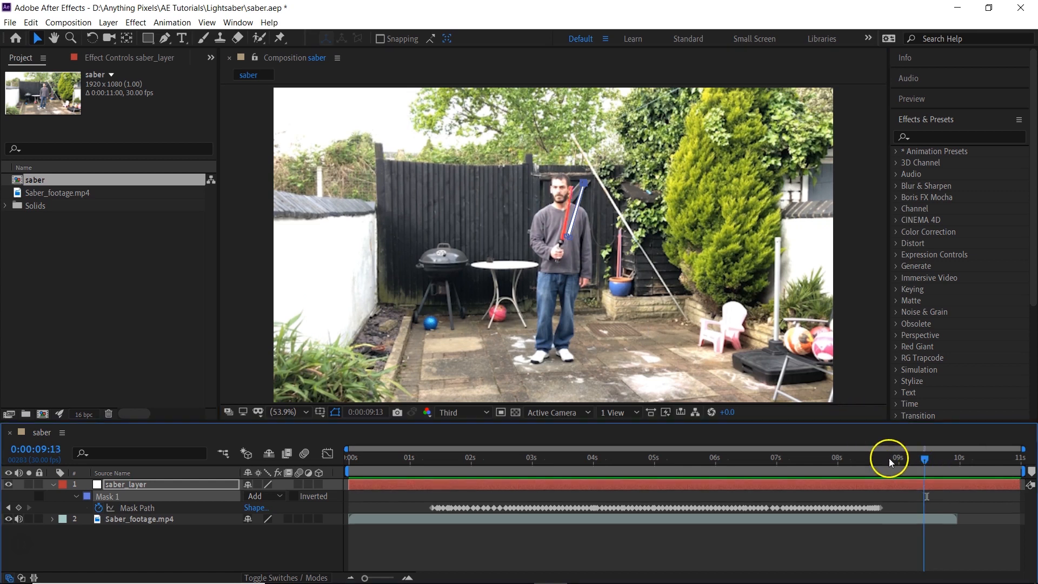
drag(928, 462, 344, 442)
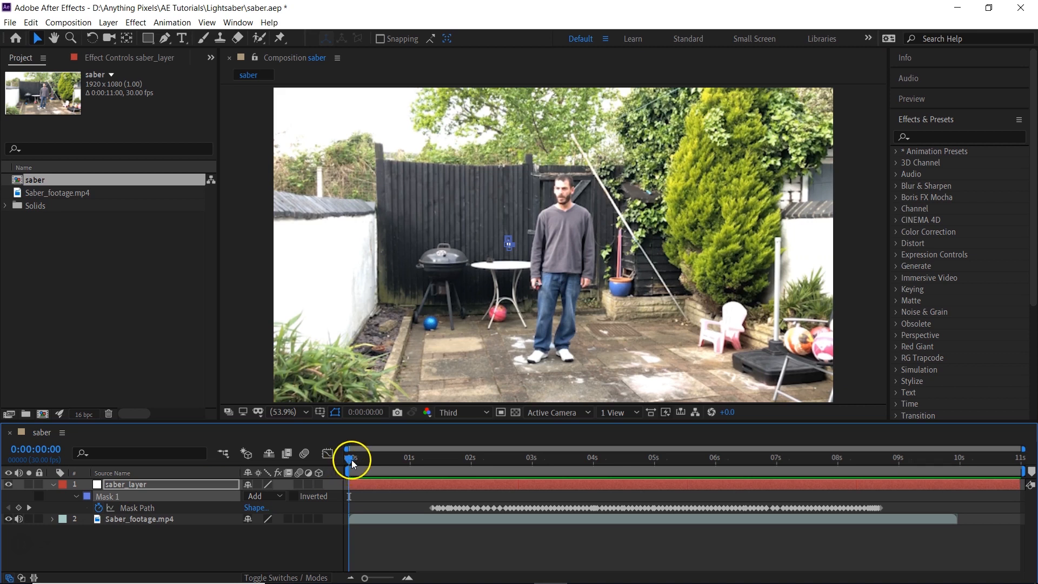
drag(351, 460, 452, 461)
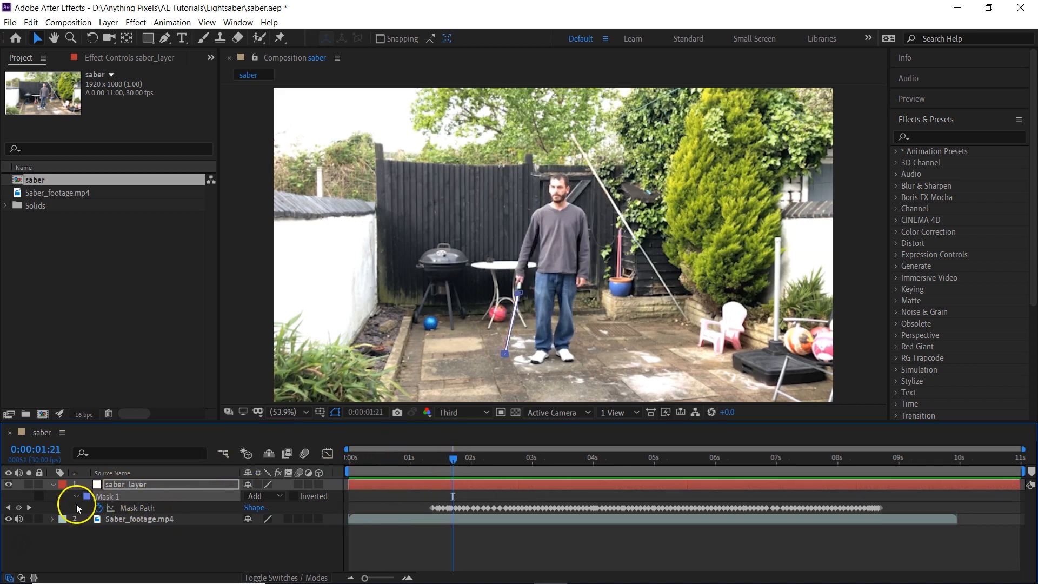
Collapse saber_layer and add a full-frame black solid, Black Solid 1, at the top of the comp.
click(170, 551)
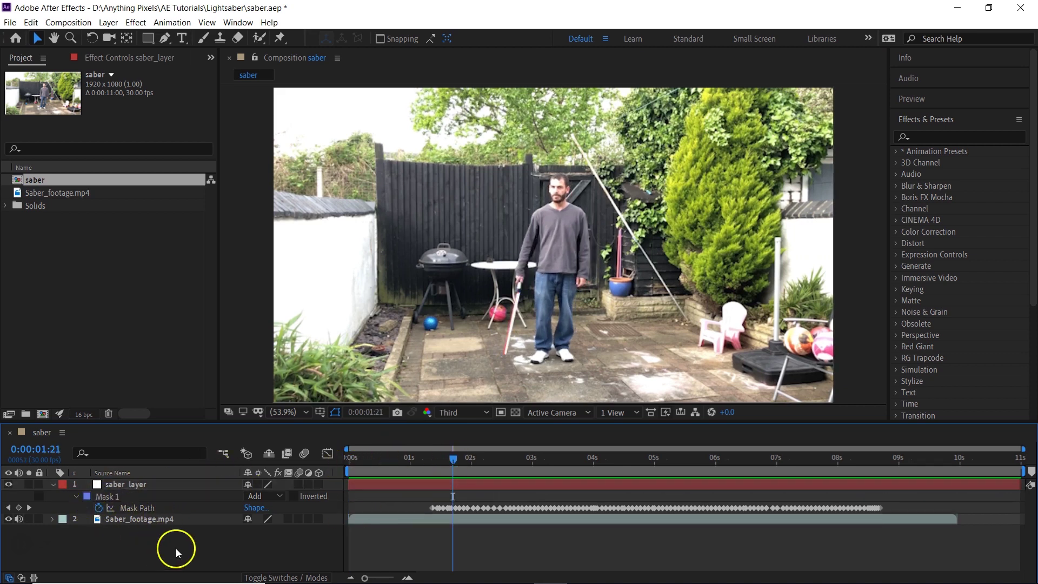
click(54, 483)
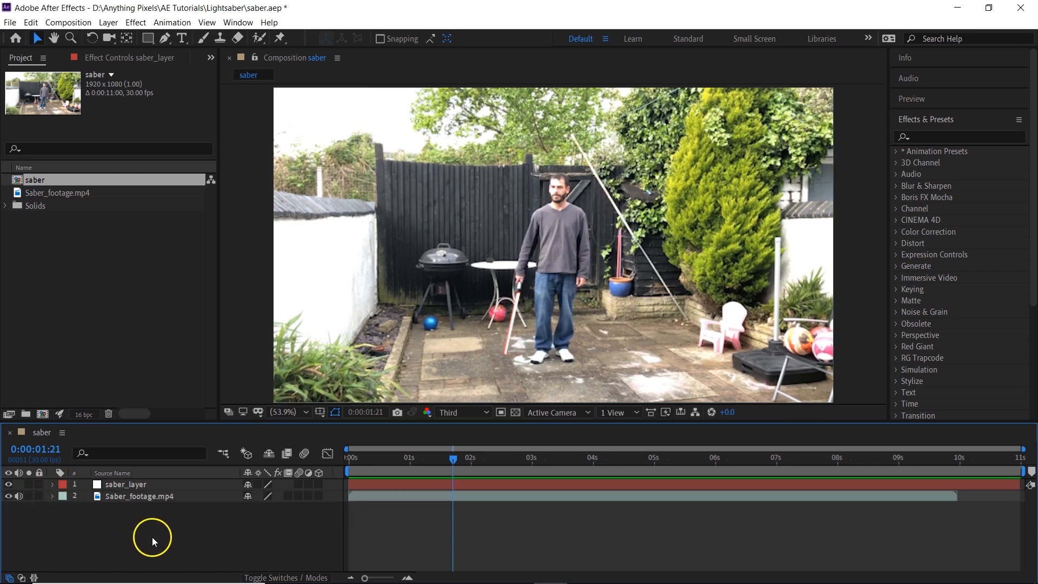
right_click(177, 517)
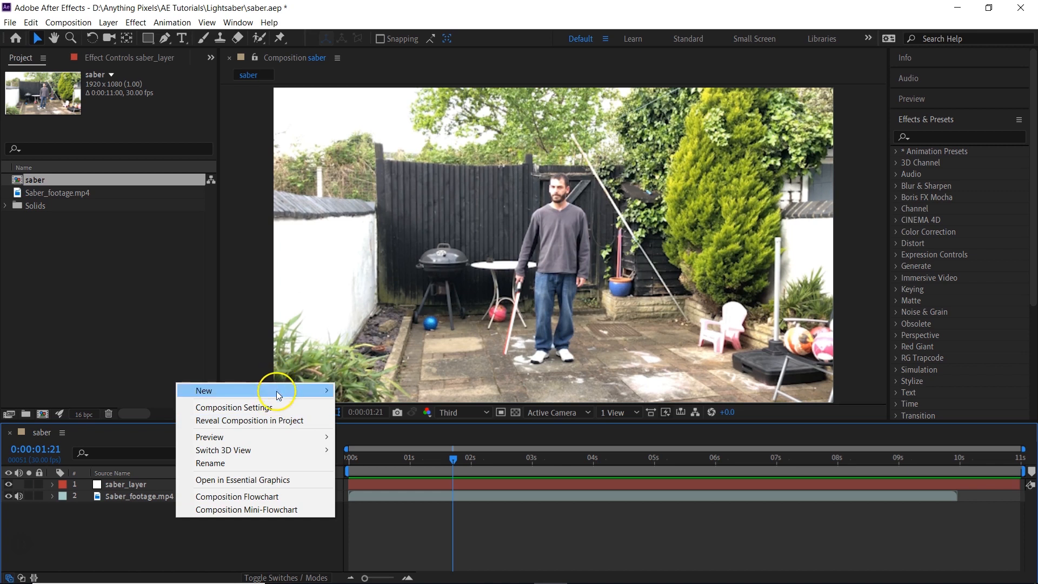
click(367, 419)
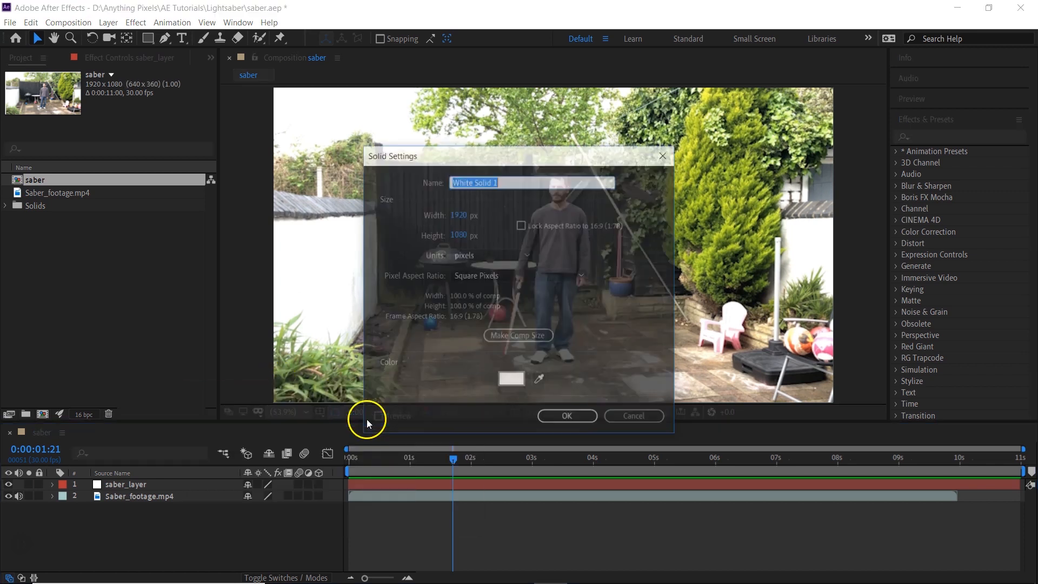
click(511, 379)
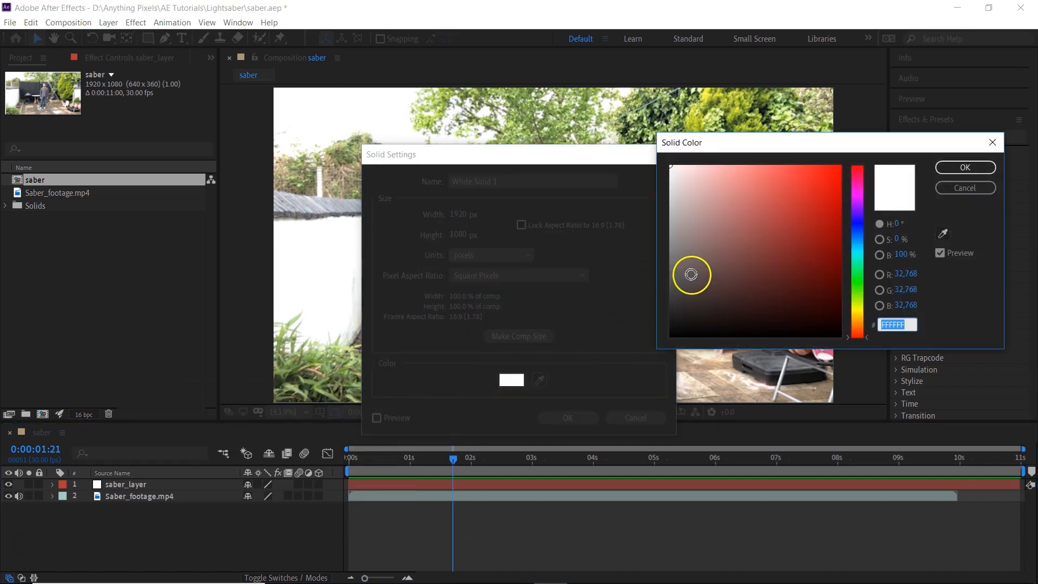
drag(691, 274, 669, 334)
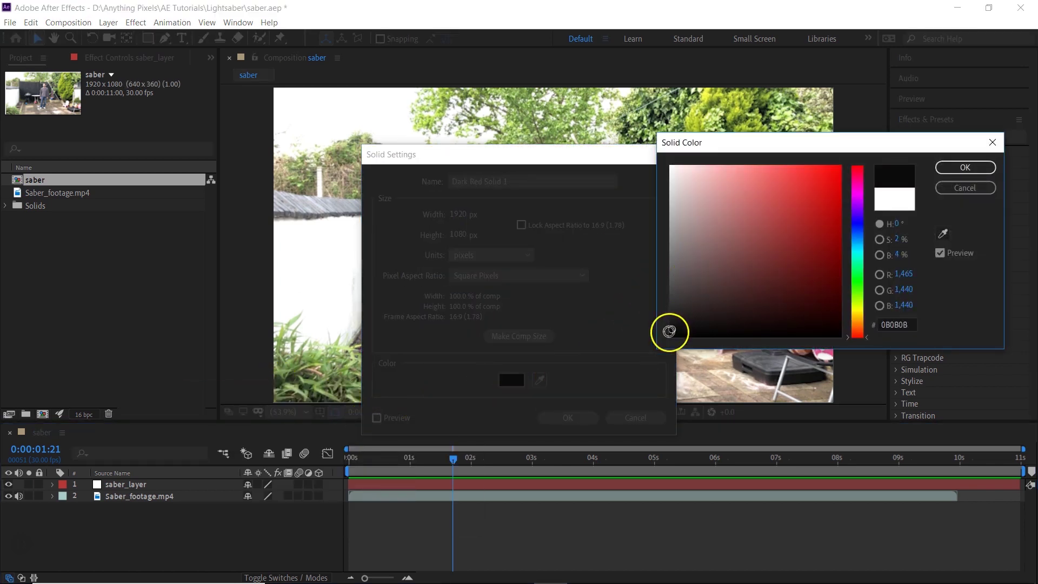
click(951, 171)
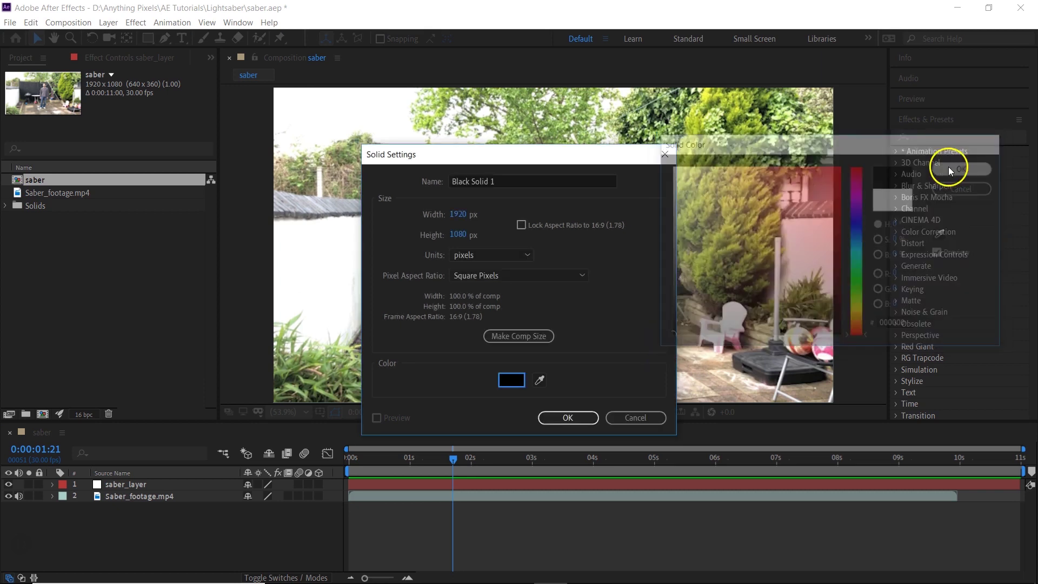
click(570, 417)
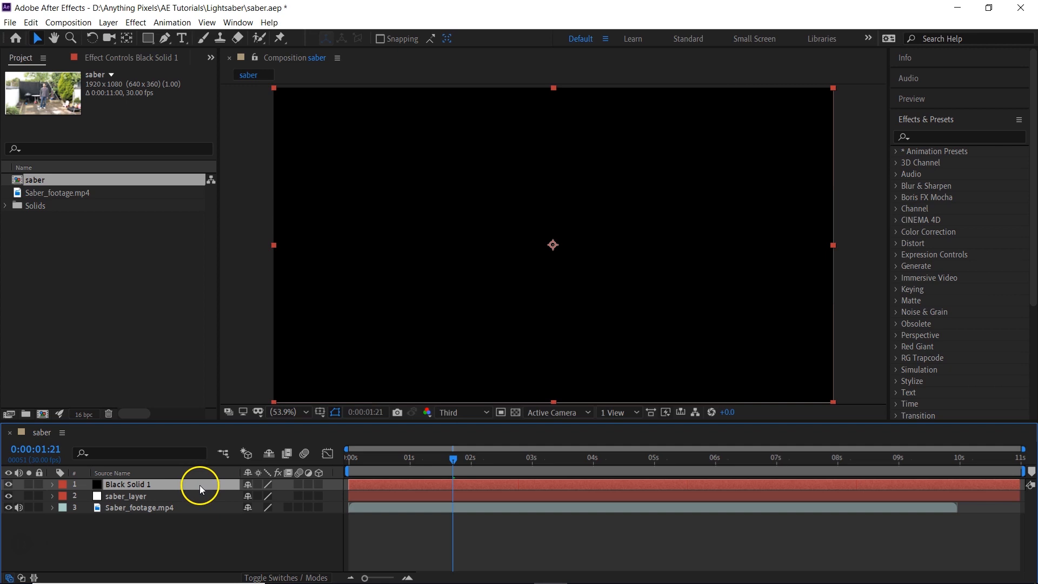
Move Black Solid 1 beneath saber_layer, preview the white stroke on black, and reselect saber_layer.
drag(200, 485, 195, 501)
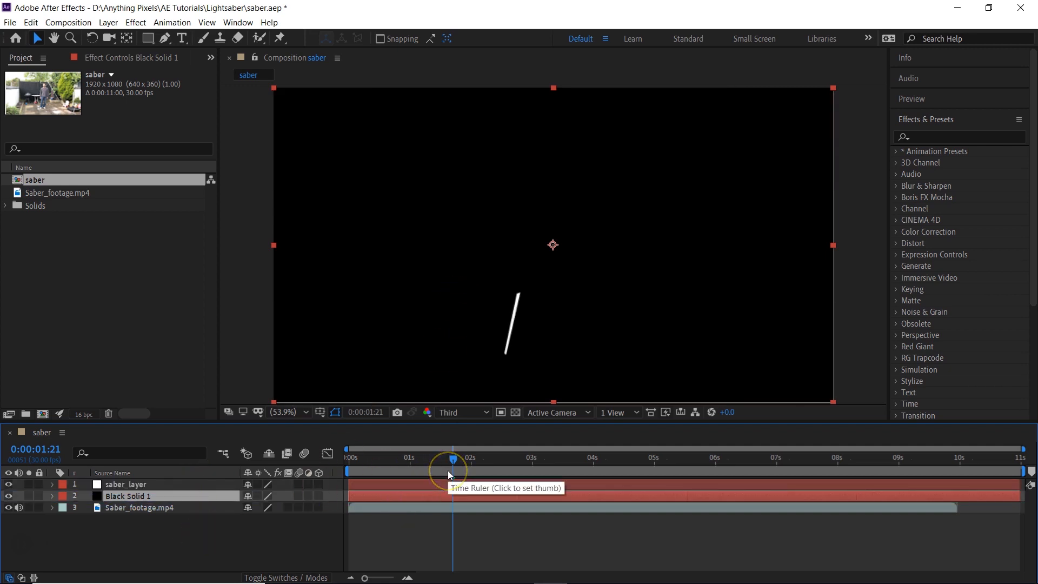
key(space)
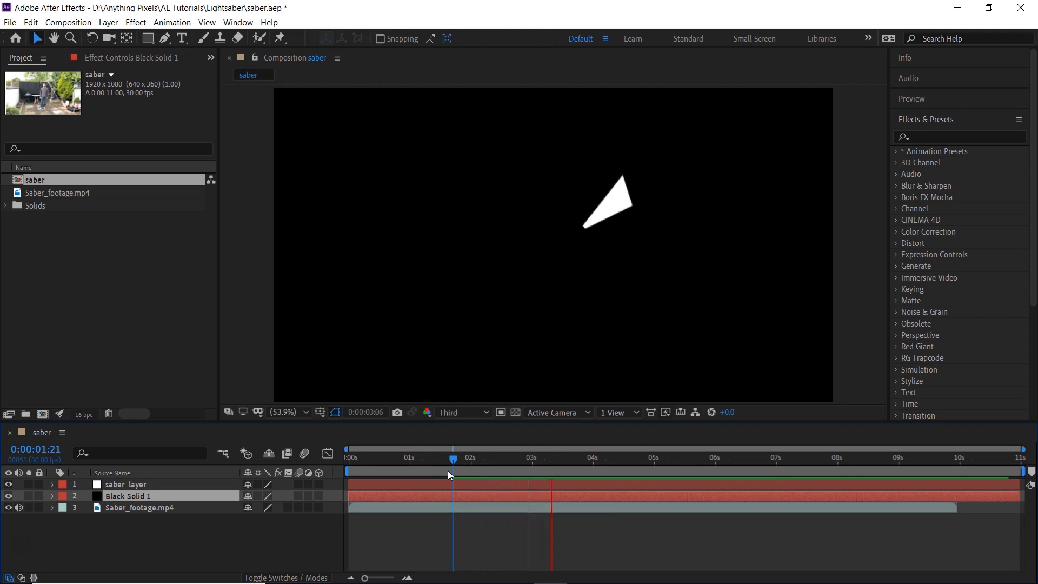
key(space)
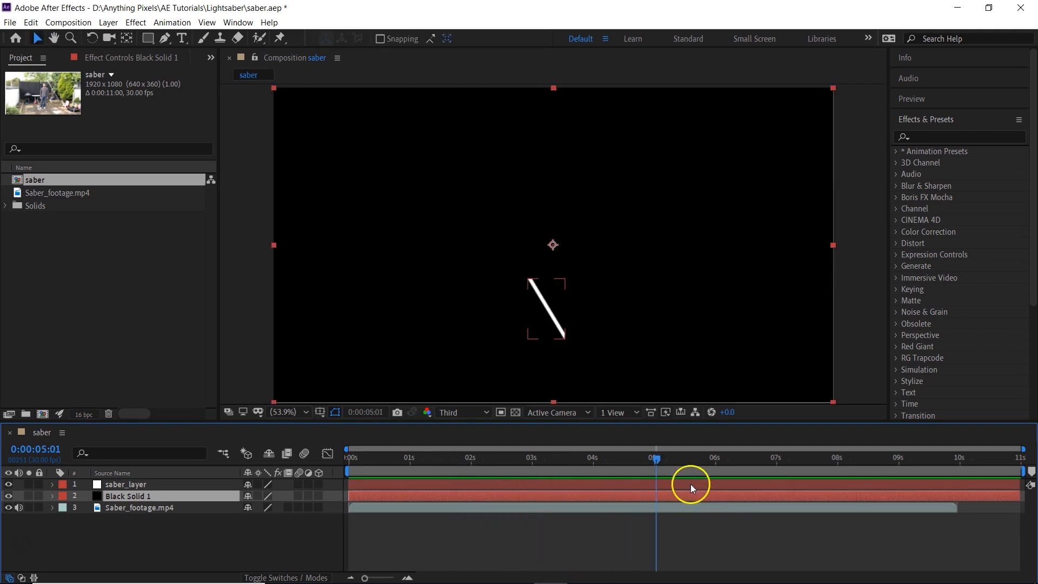
drag(659, 459, 467, 456)
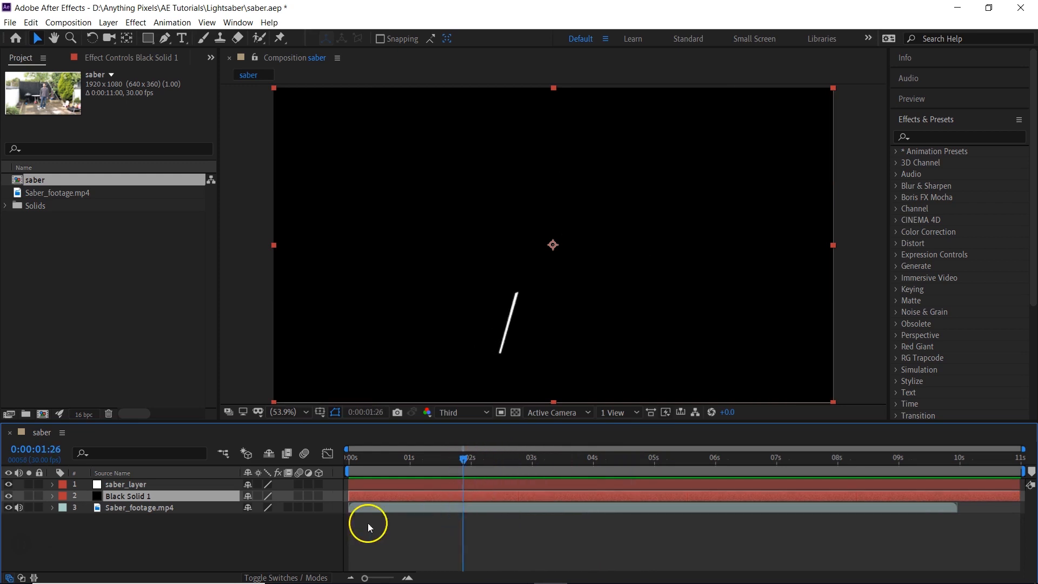
click(291, 540)
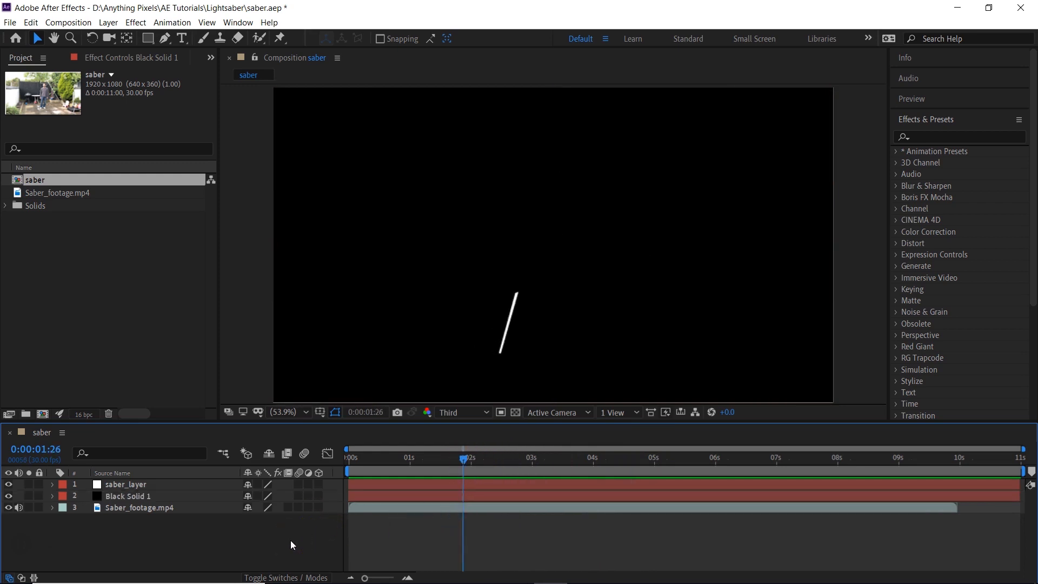
click(176, 485)
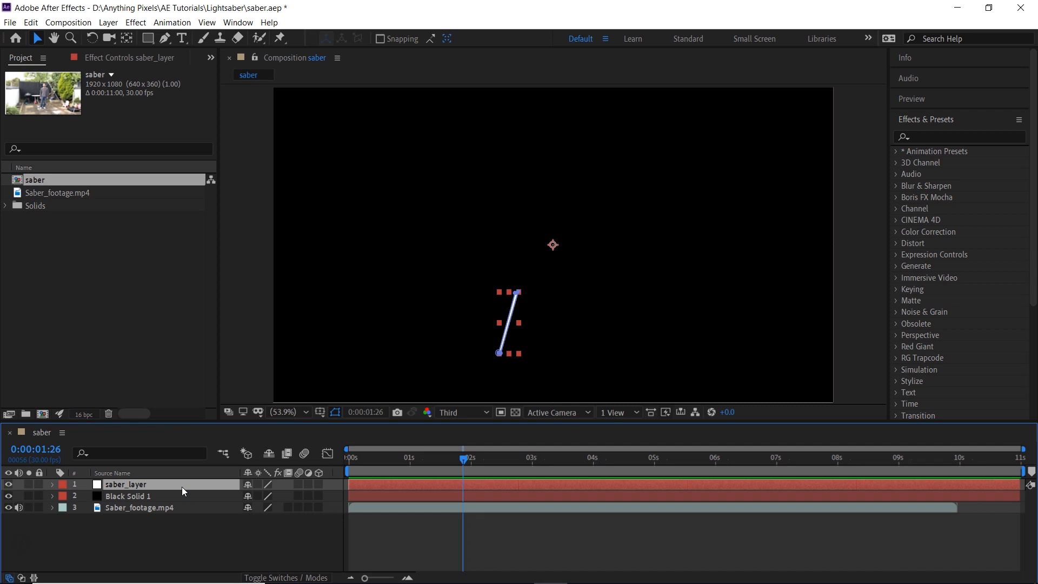
Duplicate saber_layer with Ctrl+D into five copies and reveal their Mask 1 properties.
key(ctrl+d)
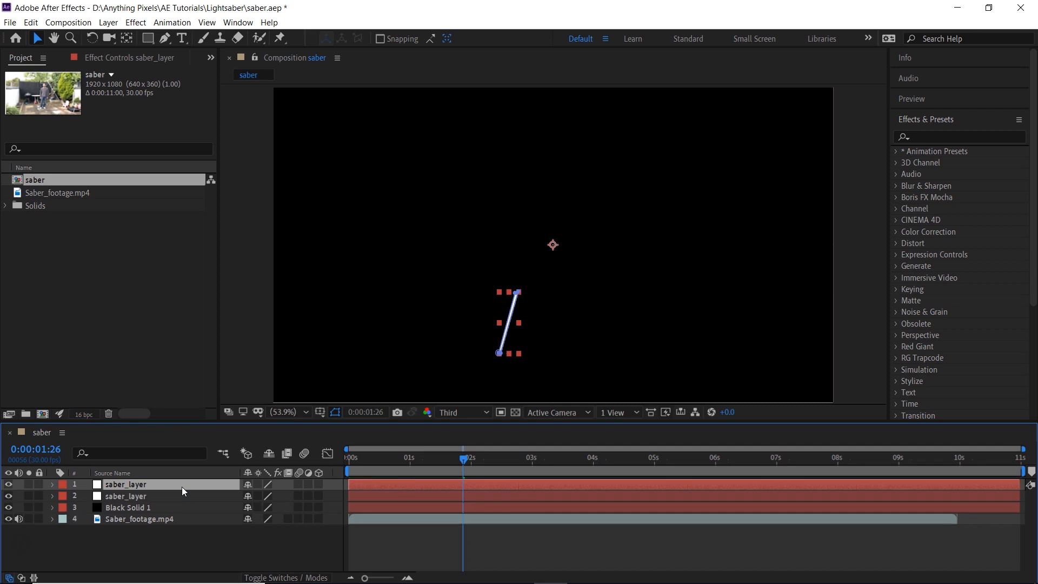
key(ctrl+d)
key(ctrl+d)
key(ctrl+d)
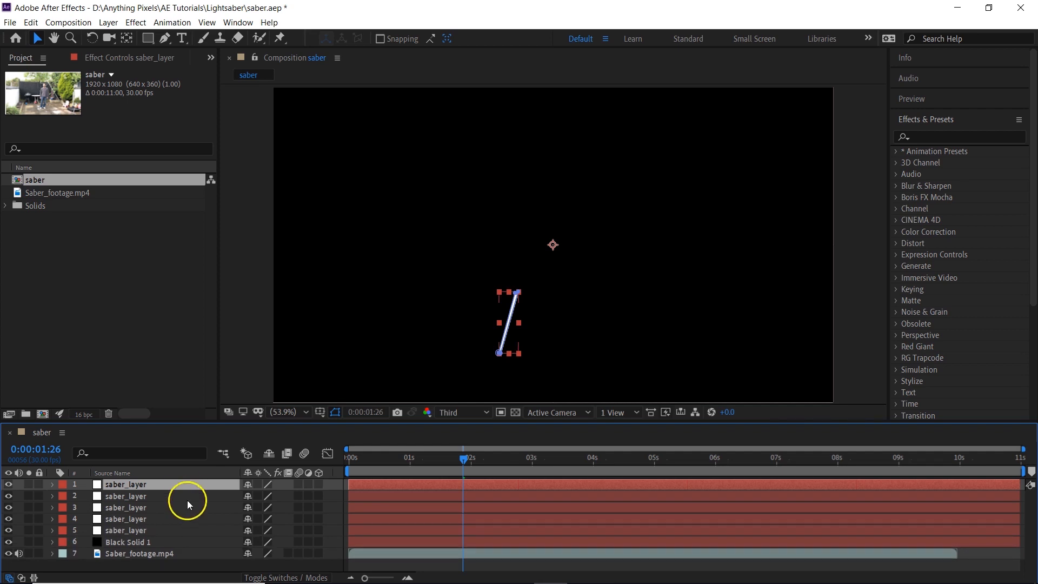
shift+click(156, 528)
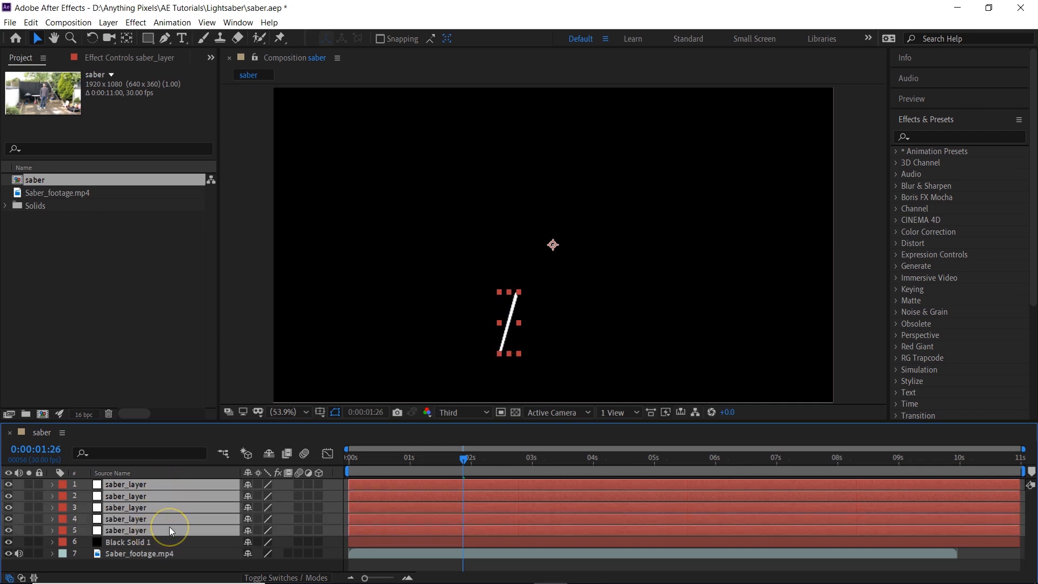
key(m)
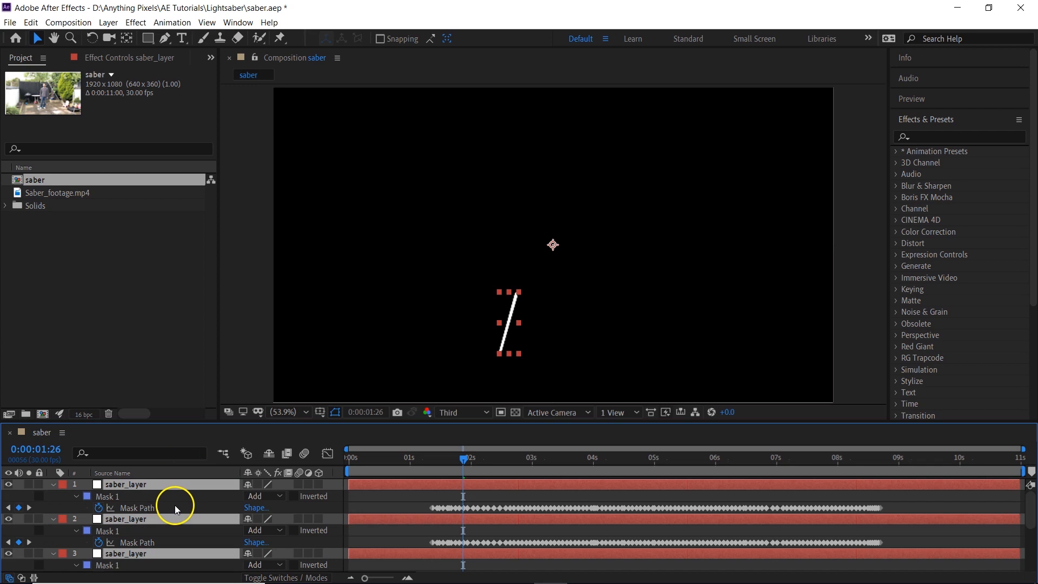
click(78, 496)
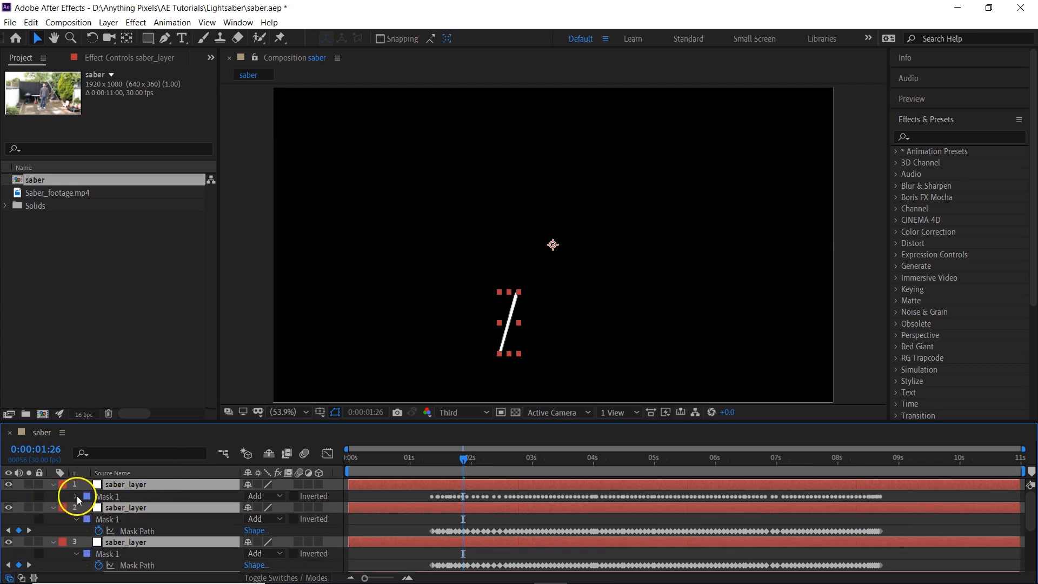
click(76, 495)
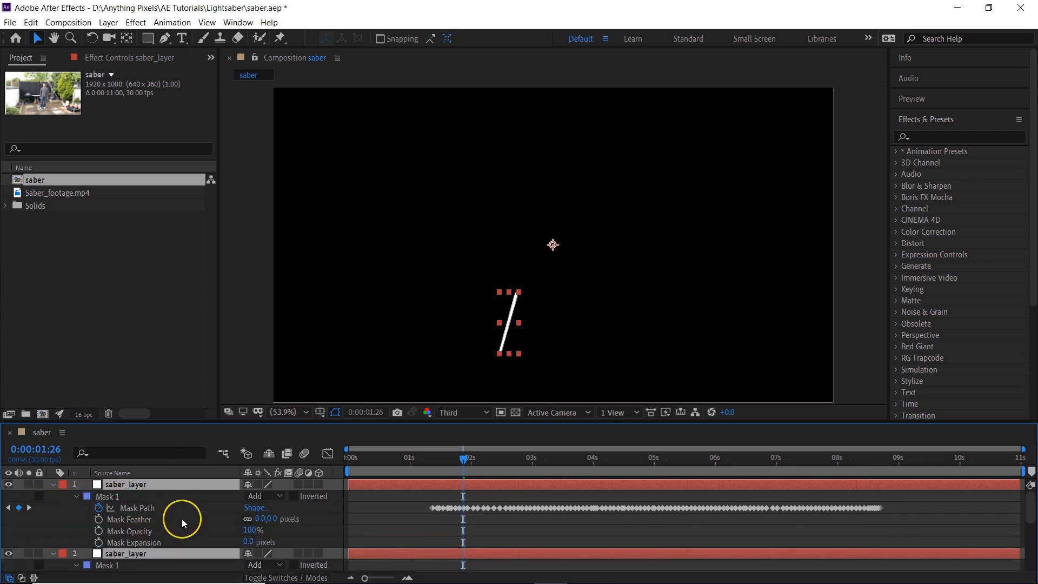
scroll(182, 519, down, 1)
scroll(182, 518, down, 1)
scroll(182, 518, up, 2)
scroll(201, 523, down, 3)
scroll(188, 560, down, 3)
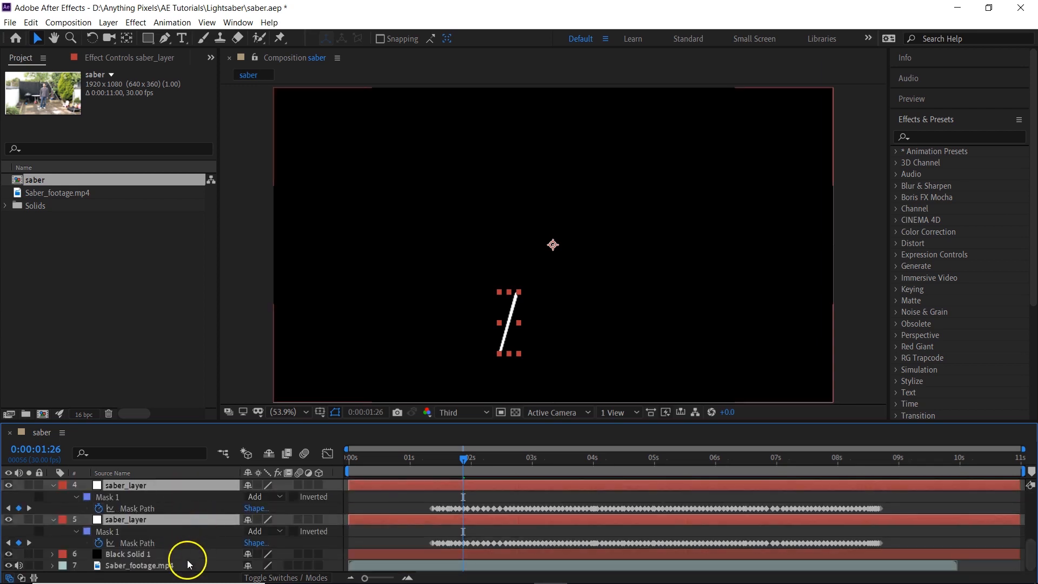
click(181, 566)
scroll(183, 545, up, 5)
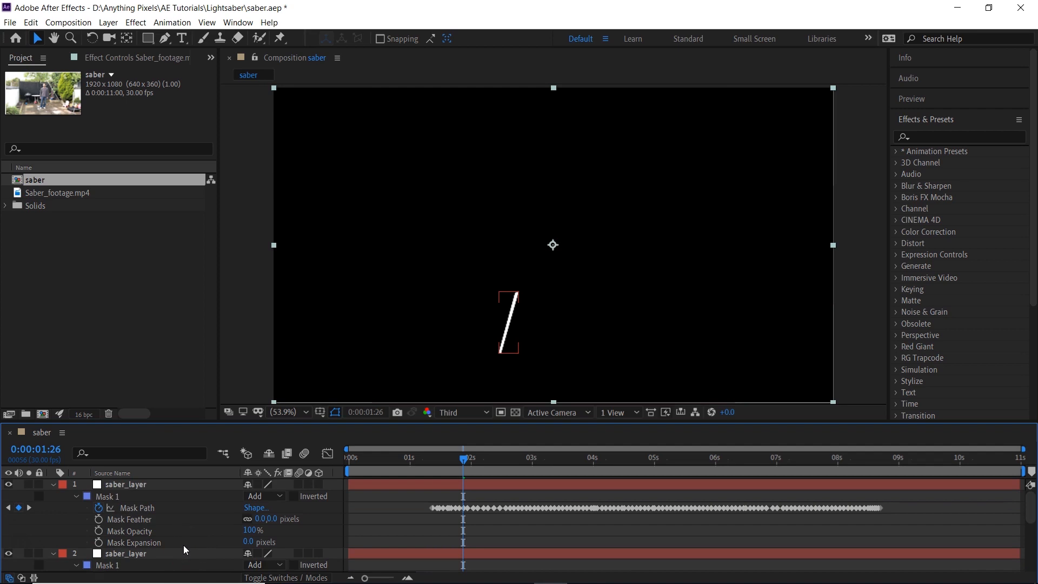
Set Mask Feather to 4 px on the top saber_layer, 10 px on layer 2 and 30 px on layer 3.
click(161, 485)
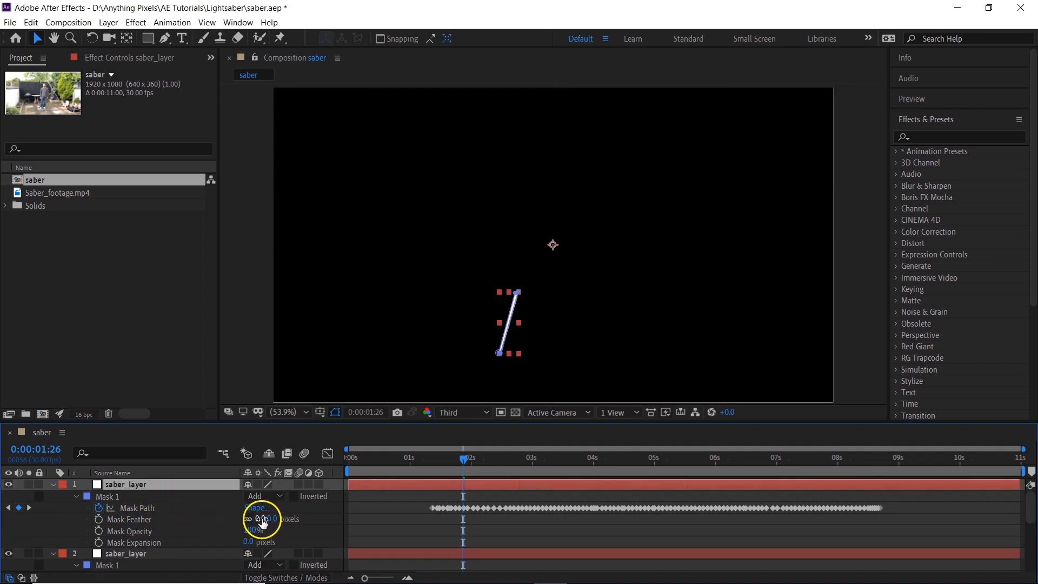
drag(262, 522, 267, 548)
scroll(277, 524, down, 3)
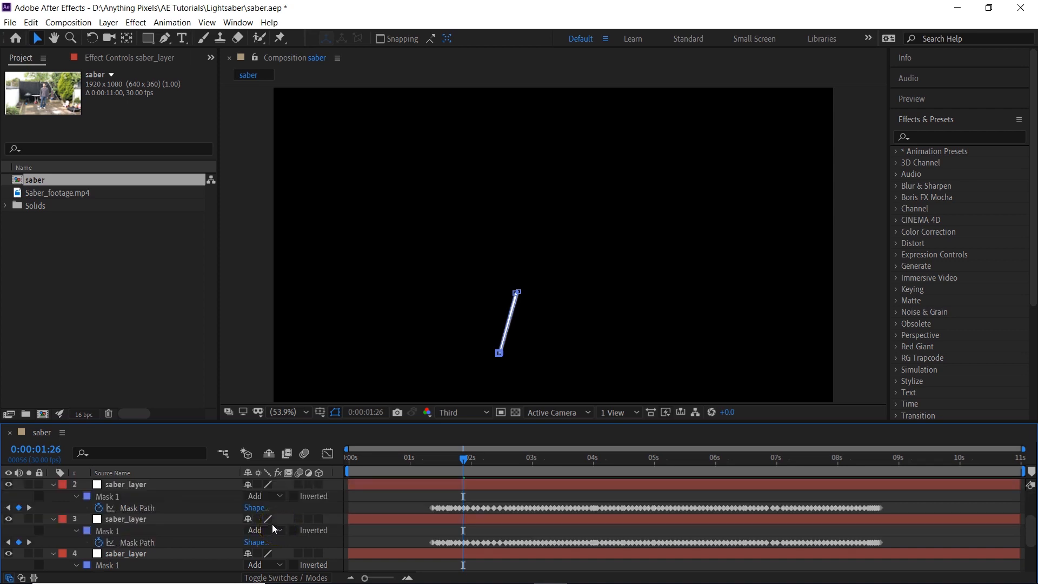
click(77, 494)
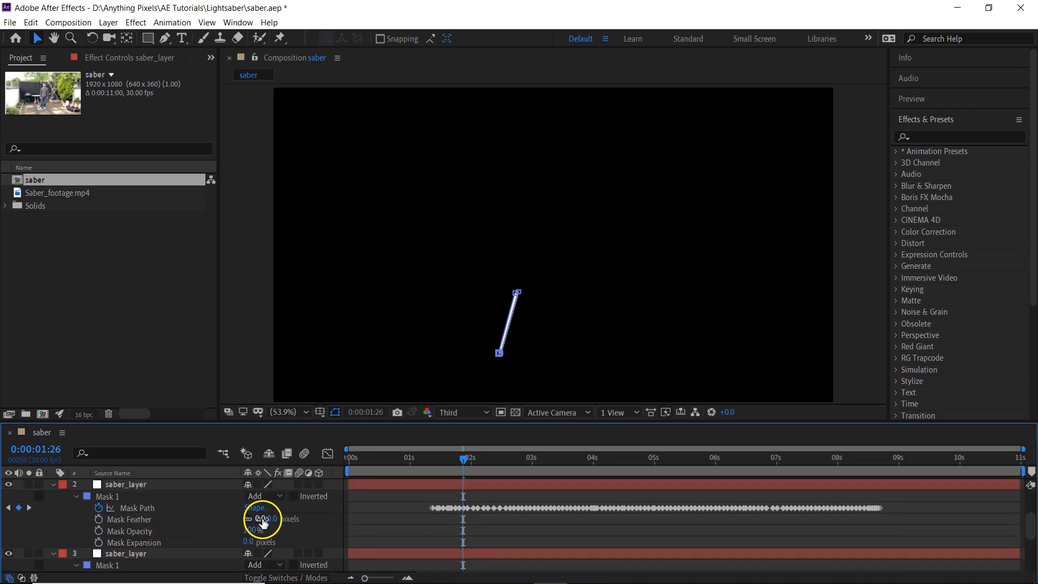
click(261, 519)
text(10)
key(Return)
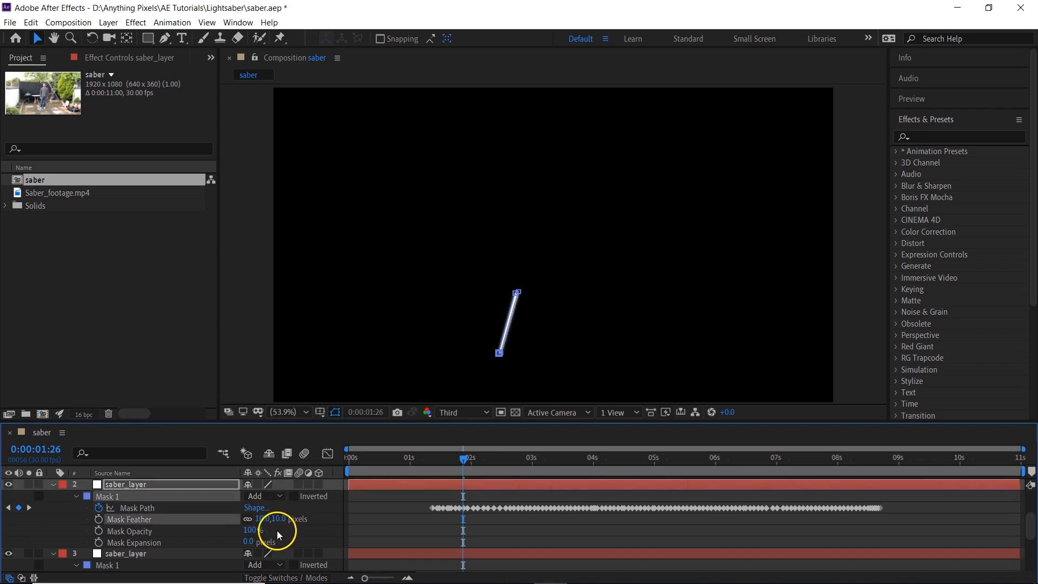
scroll(276, 530, down, 1)
scroll(277, 530, down, 1)
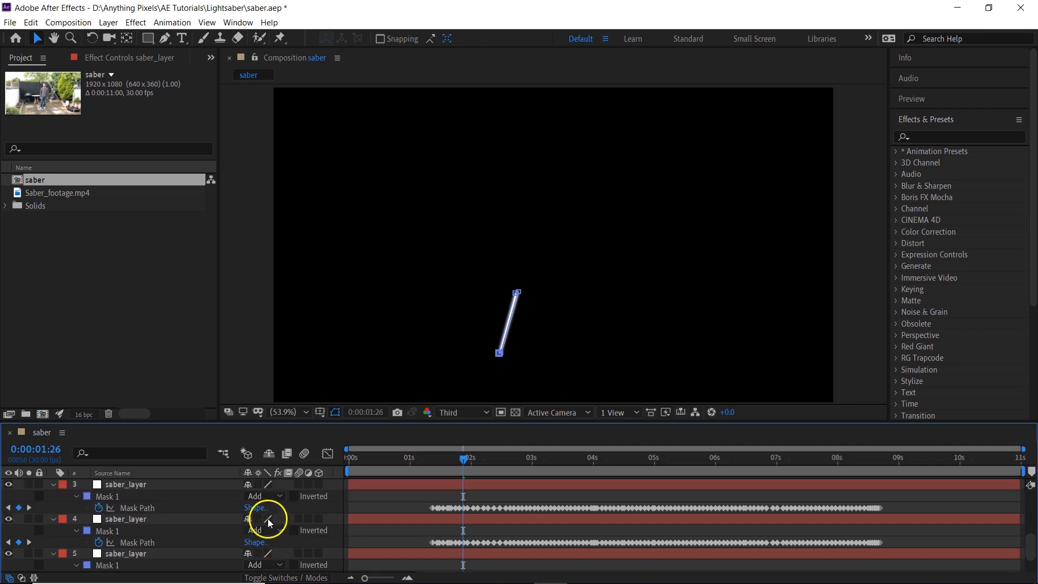
click(77, 496)
click(259, 519)
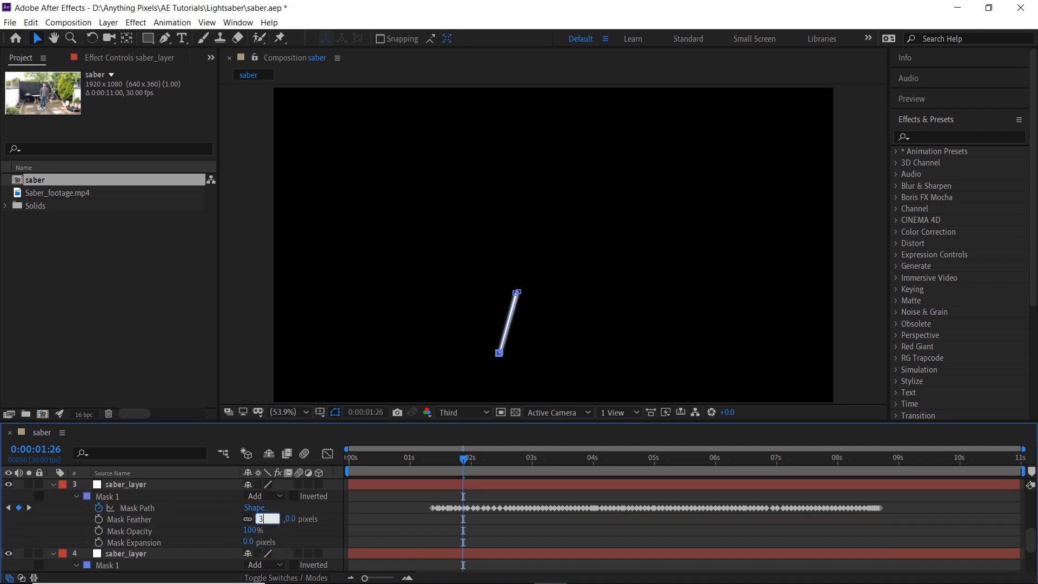
text(30)
key(Return)
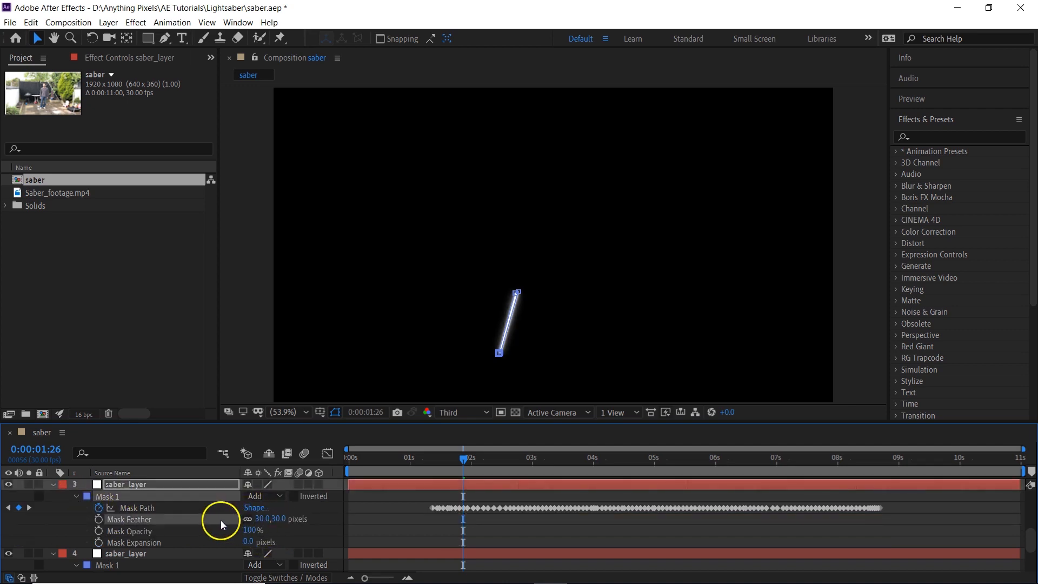
Set Mask Feather to 60 px on layer 4 and 120 px on layer 5.
key(m)
click(78, 495)
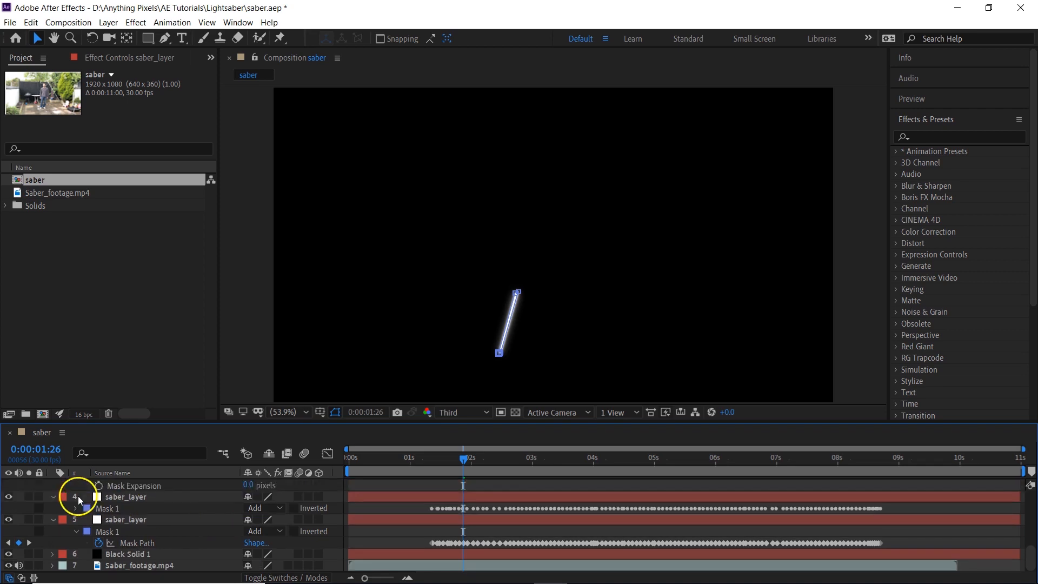
click(74, 507)
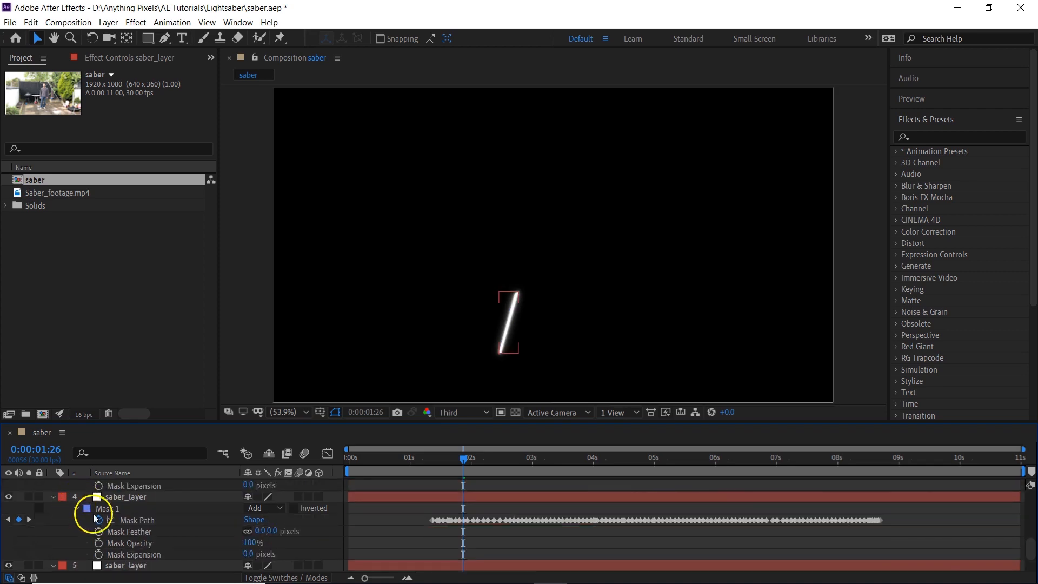
click(260, 531)
text(60)
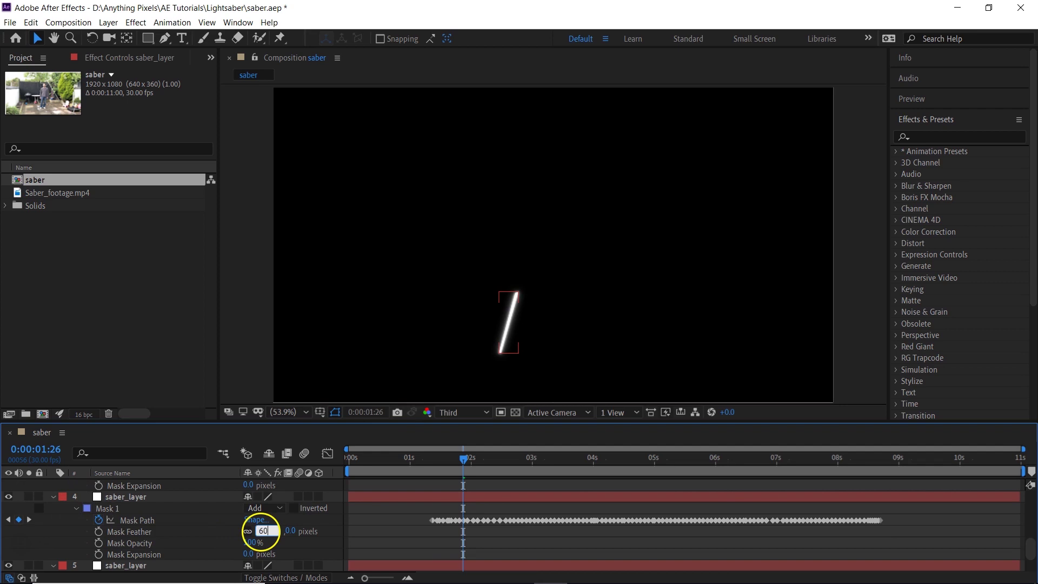
key(Return)
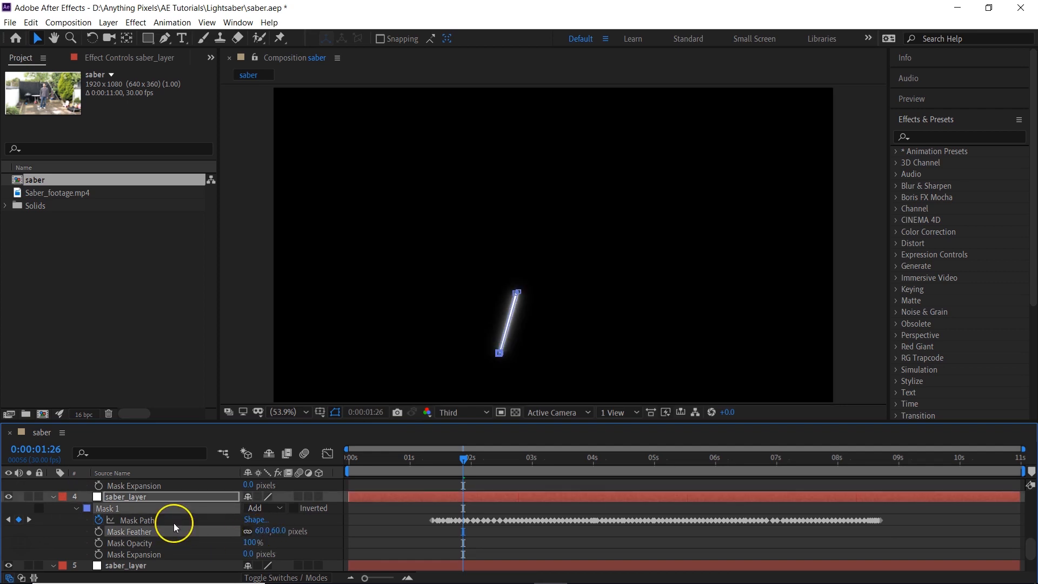
scroll(174, 523, down, 2)
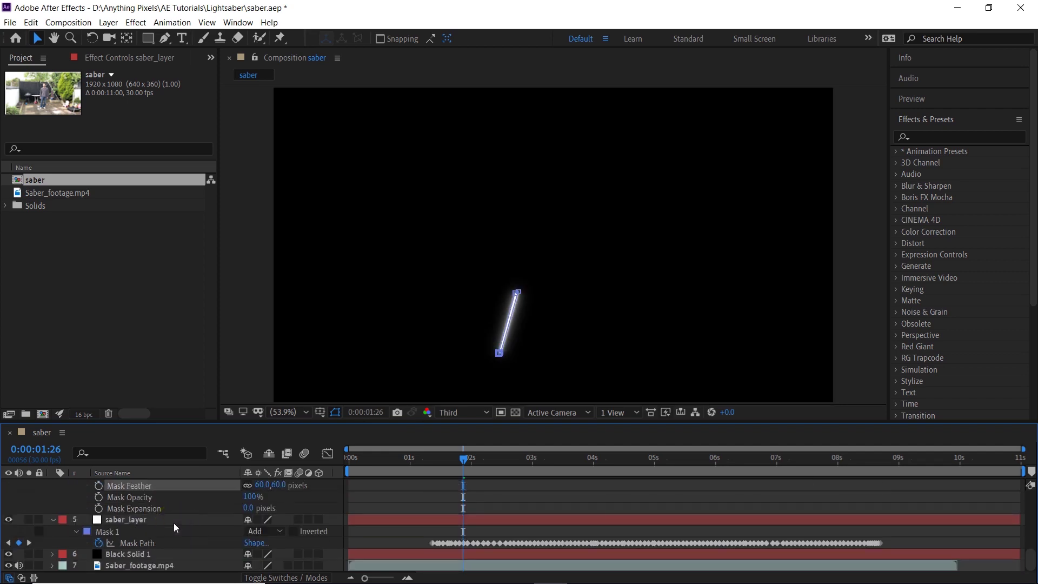
click(77, 531)
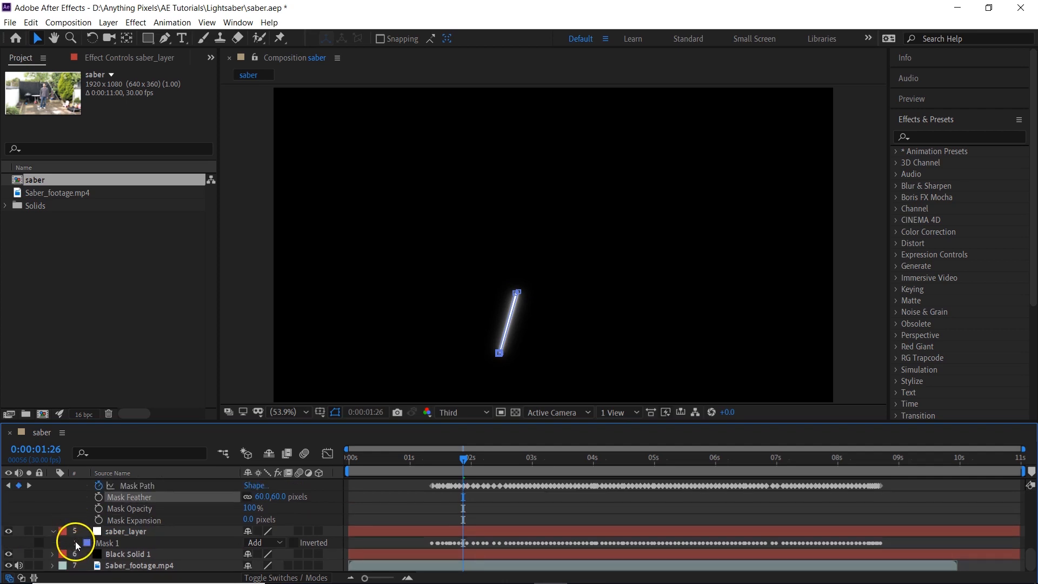
click(76, 543)
scroll(225, 536, down, 1)
click(263, 543)
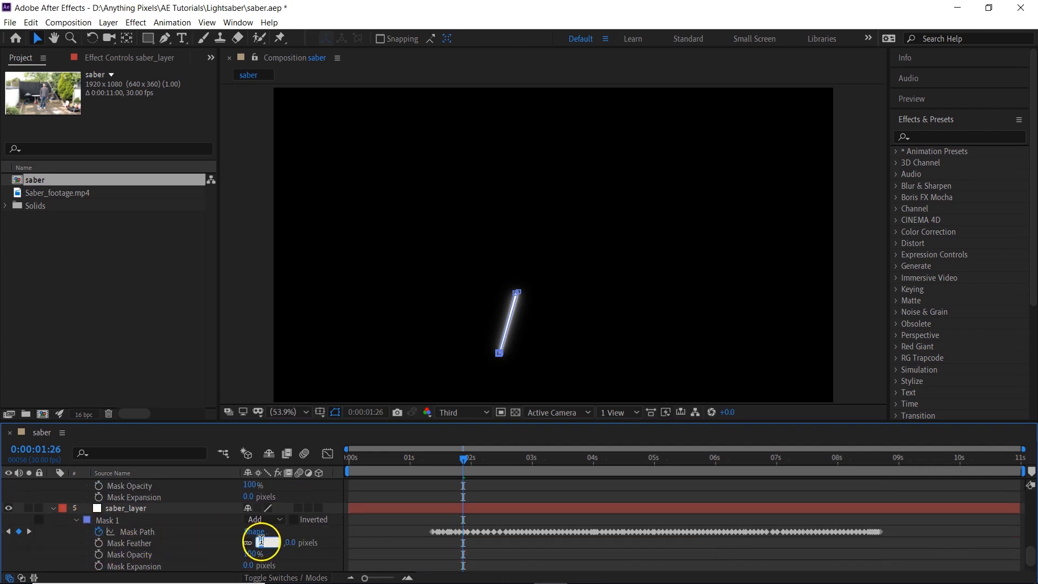
text(120)
key(Return)
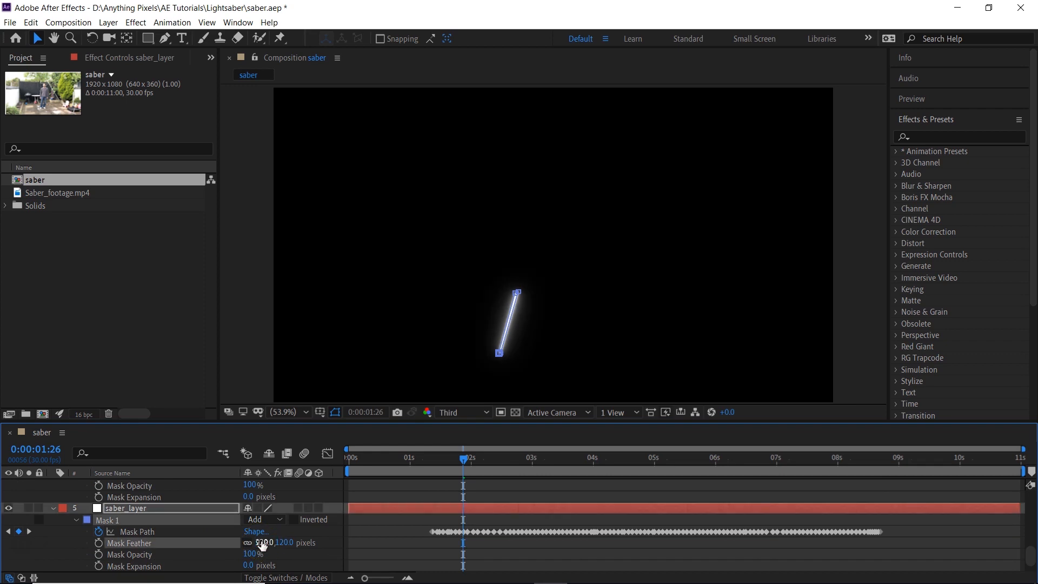
text(60)
key(Return)
scroll(54, 508, down, 3)
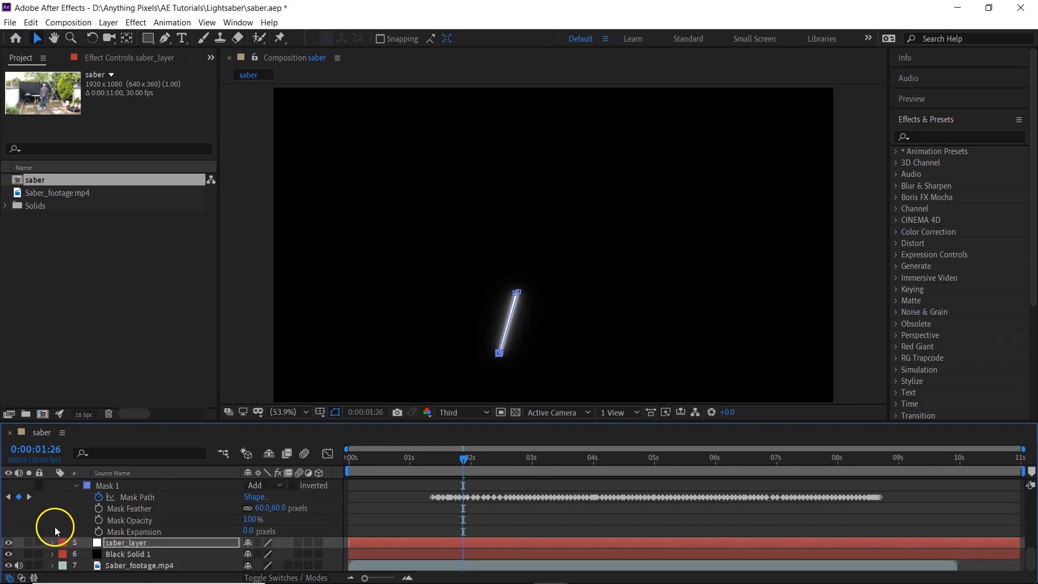
scroll(63, 527, up, 3)
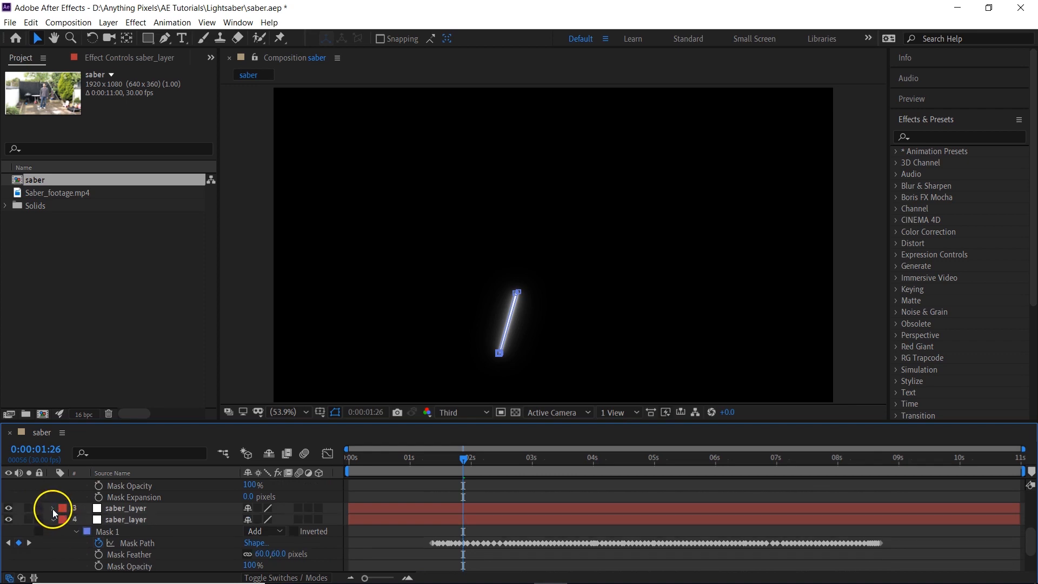
Collapse the saber layers' properties in the timeline.
click(53, 520)
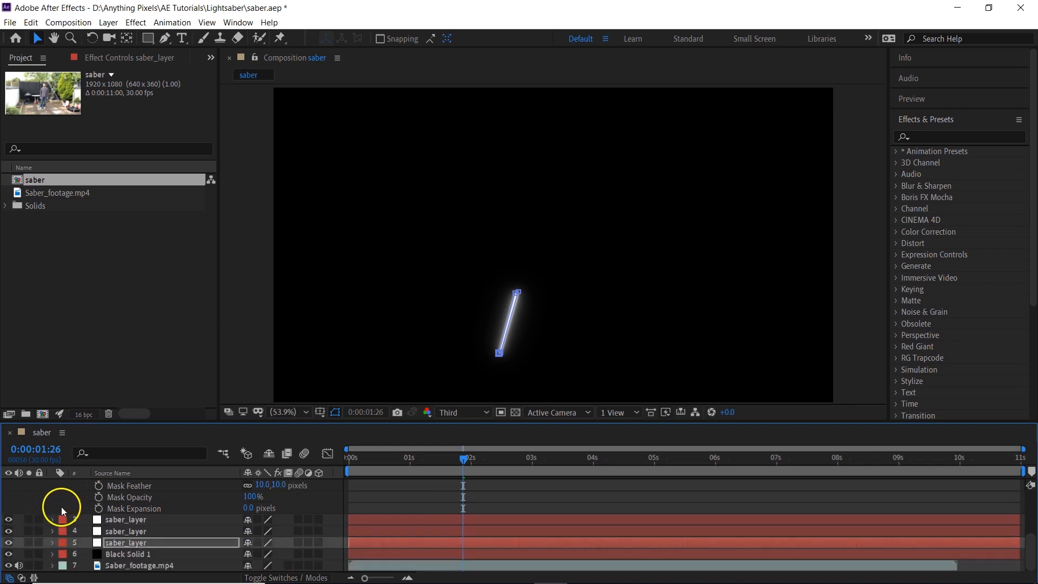
scroll(61, 507, up, 3)
click(53, 521)
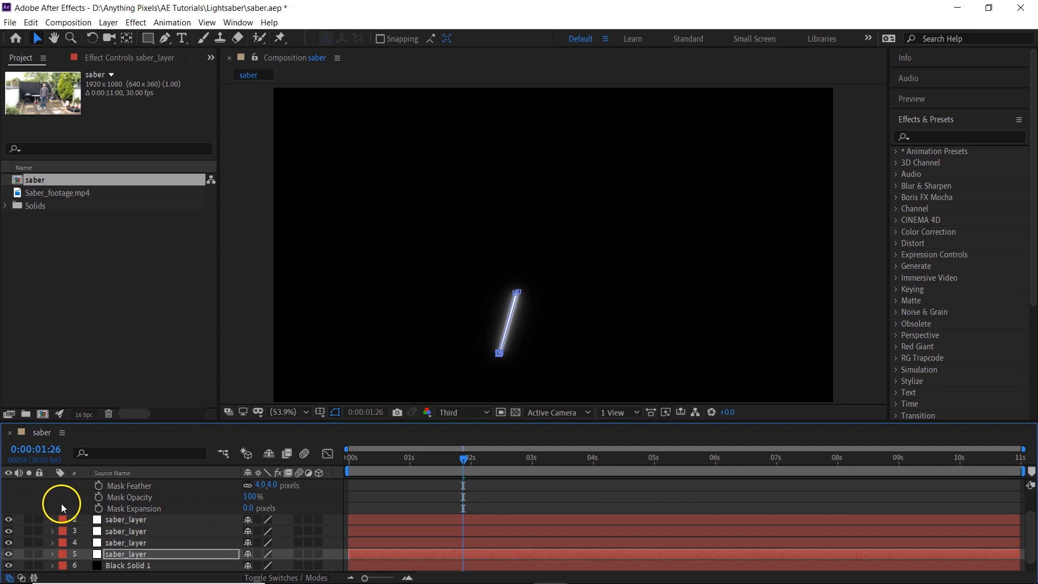
scroll(61, 503, up, 3)
click(53, 485)
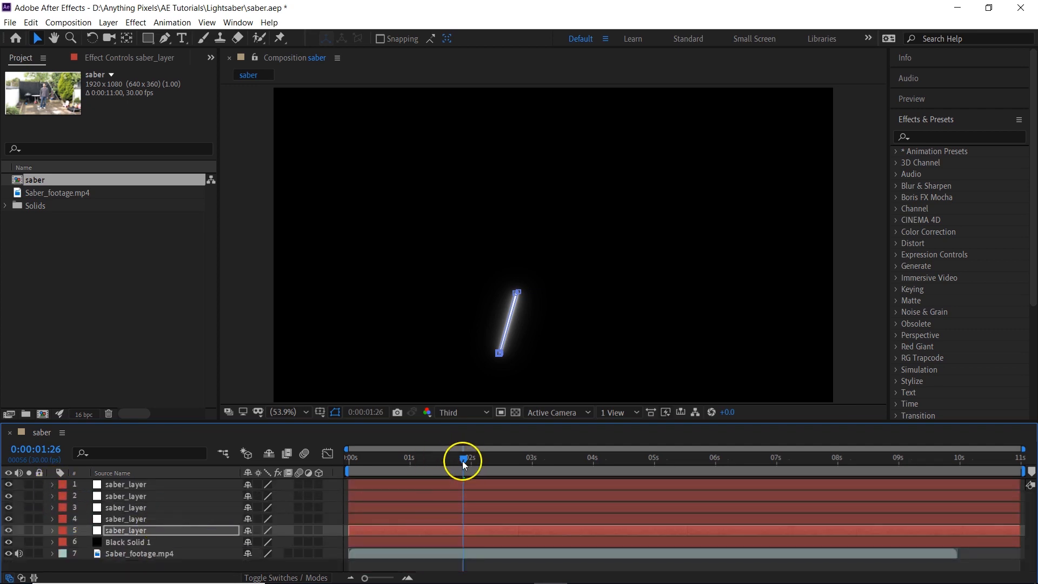
Preview the glowing white saber, return to 0:00:01:24 and select the five saber layers with Black Solid 1.
drag(462, 460, 459, 460)
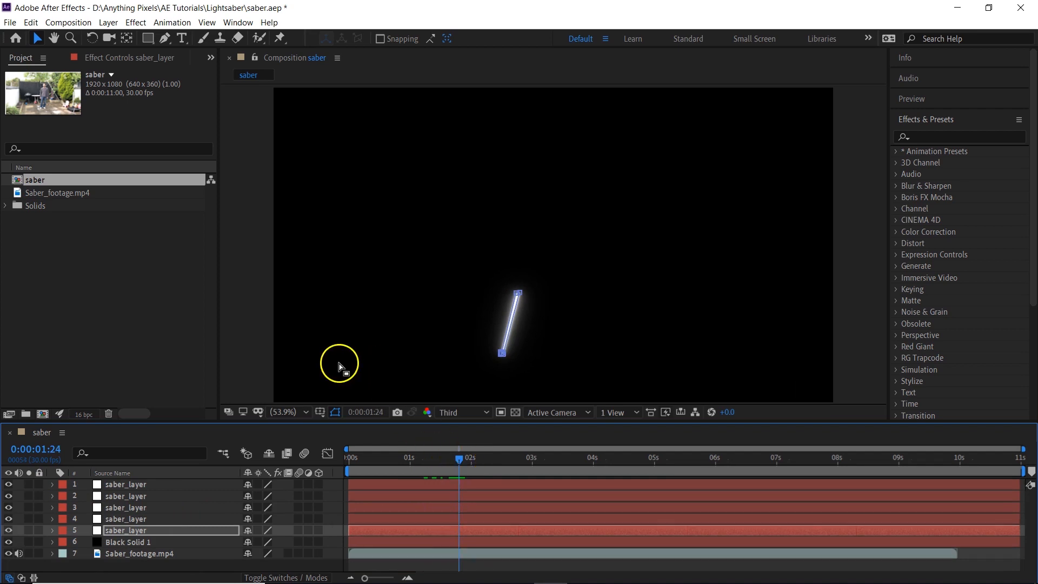
click(254, 324)
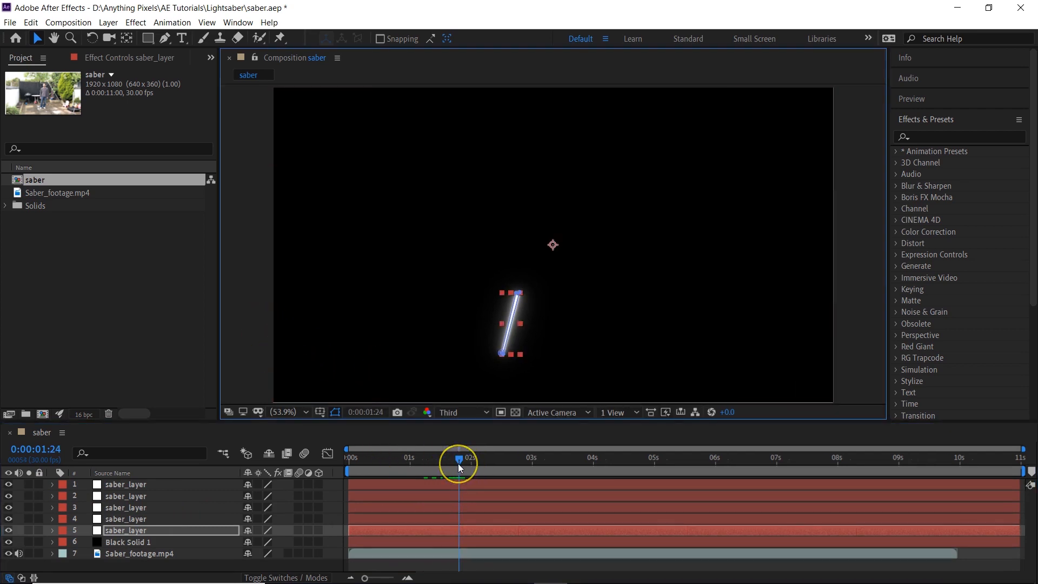
key(space)
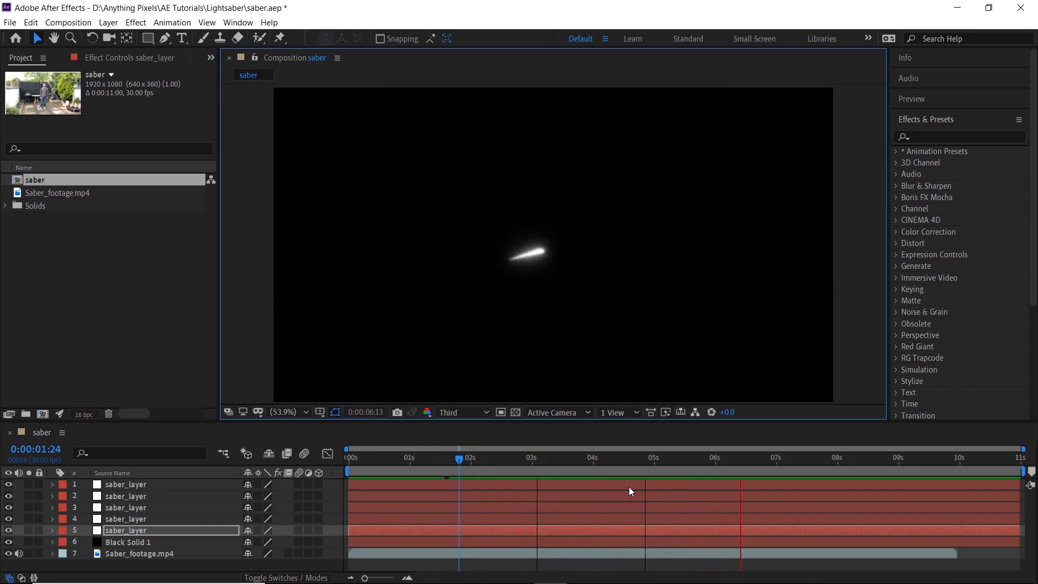
key(space)
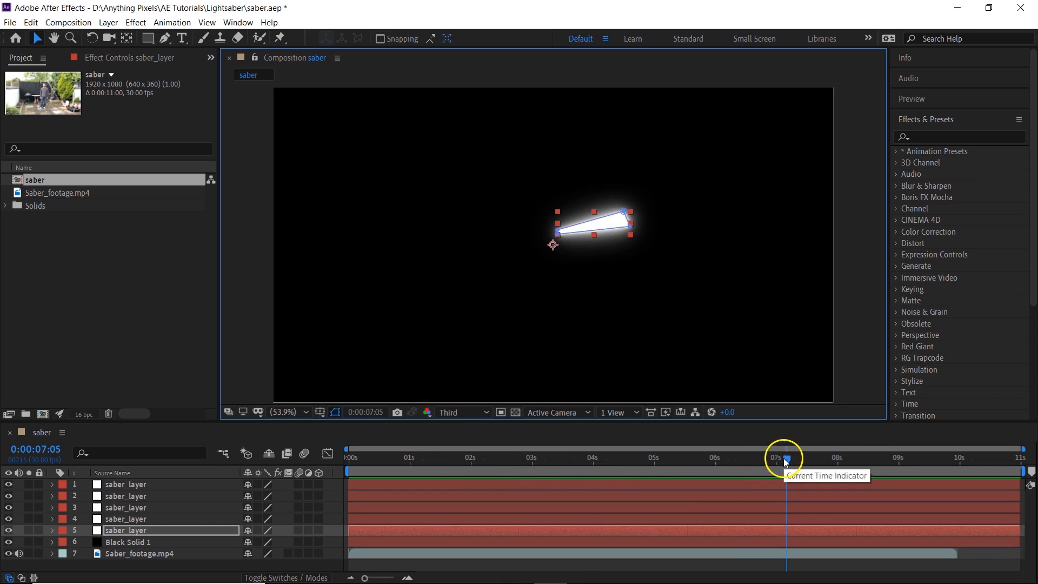
drag(783, 459, 459, 459)
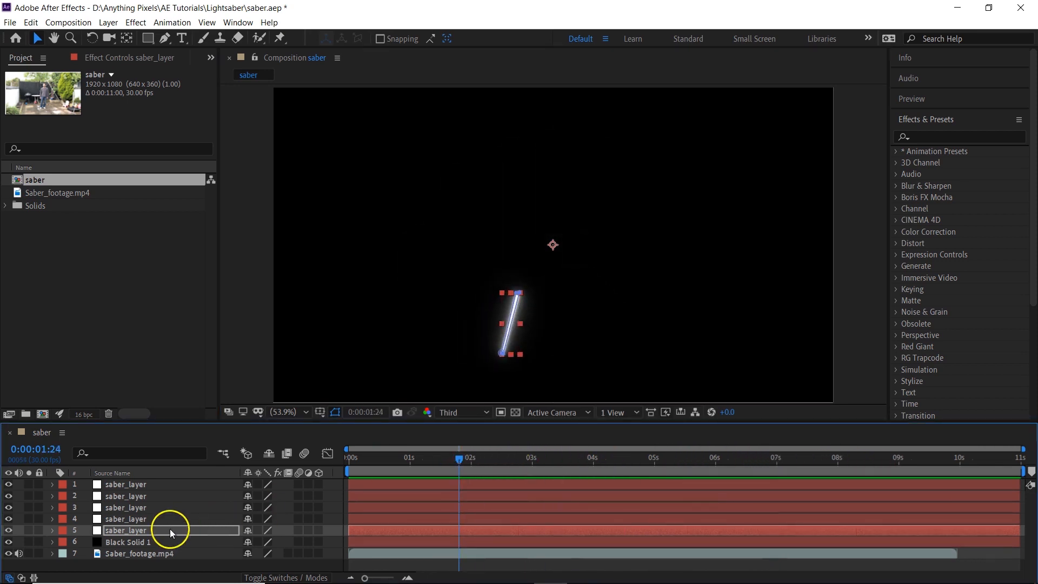
click(140, 543)
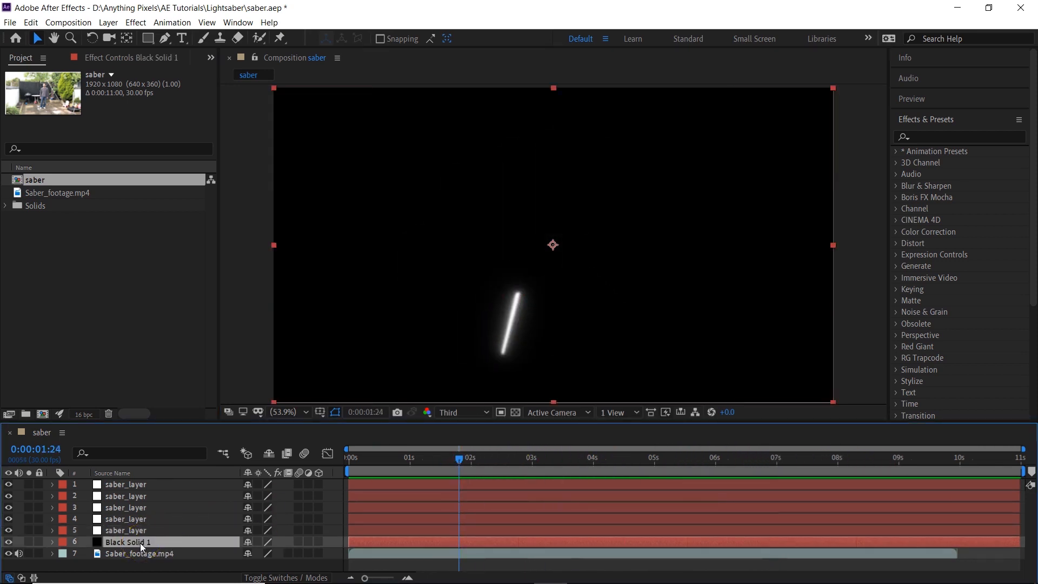
shift+click(152, 484)
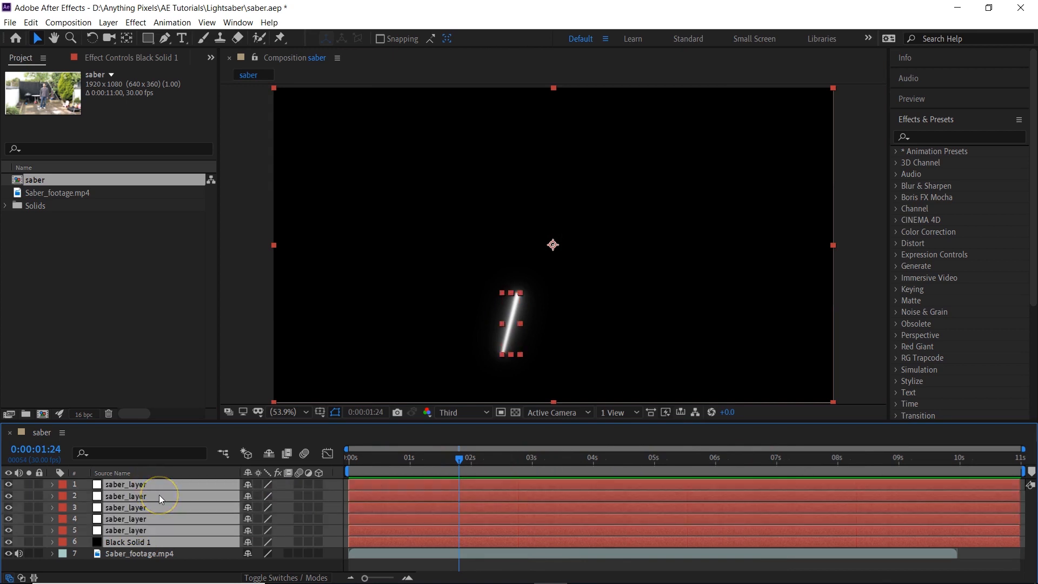
Pre-compose the selected layers into a nested composition named saber_final.
right_click(160, 494)
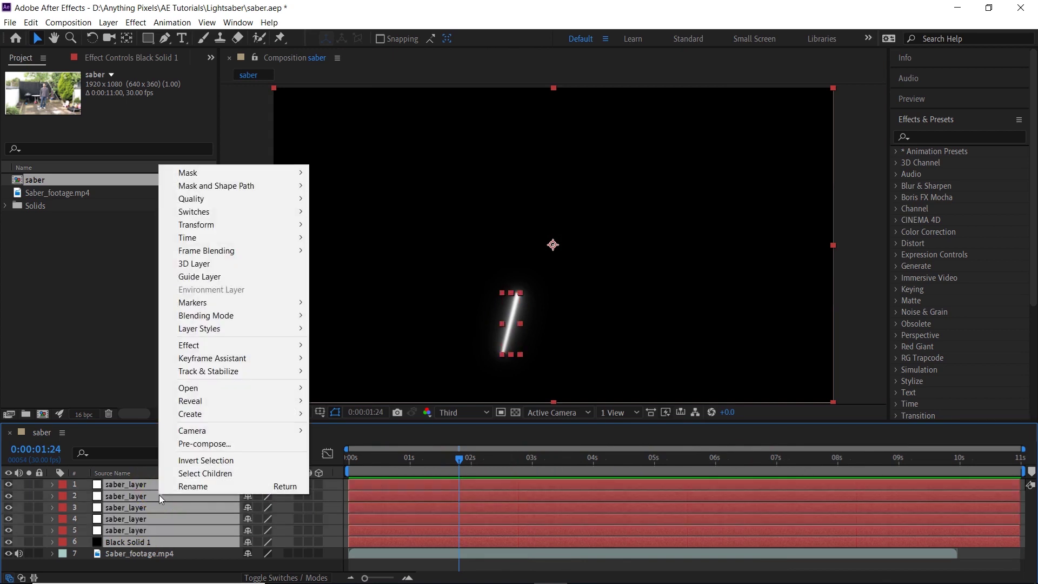
click(212, 442)
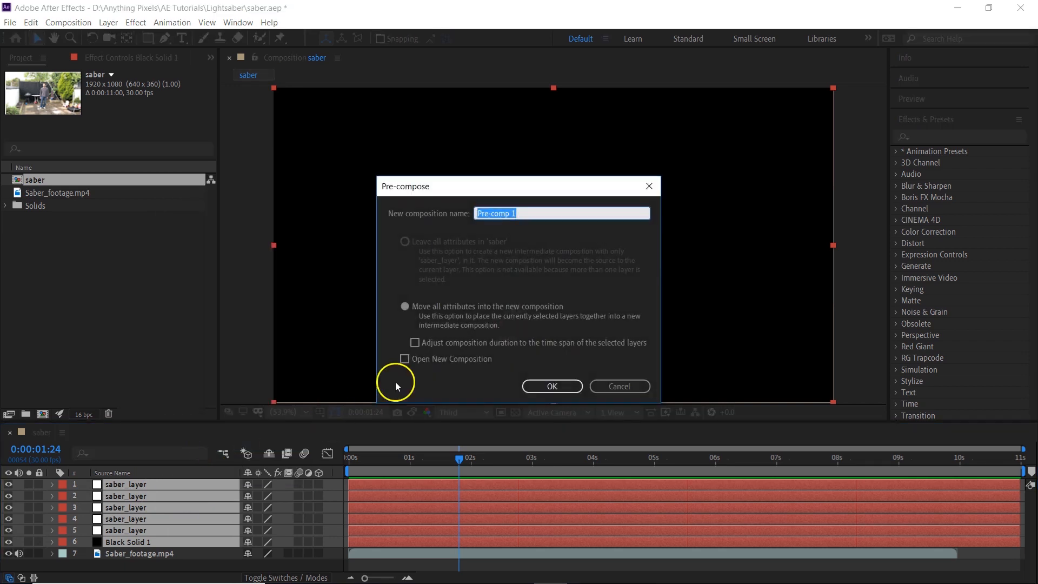
text(sabe)
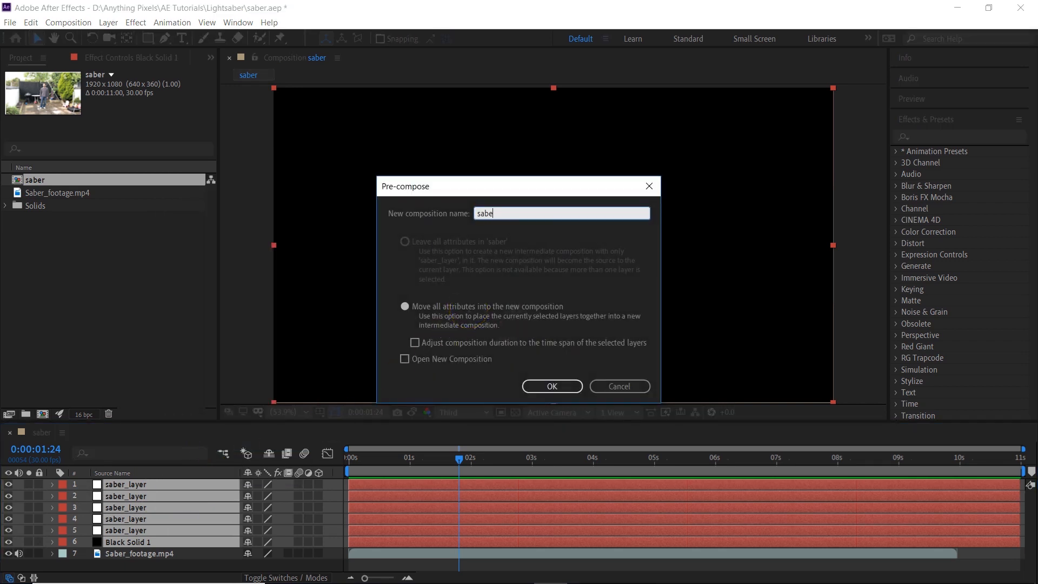
text(r_final)
key(Return)
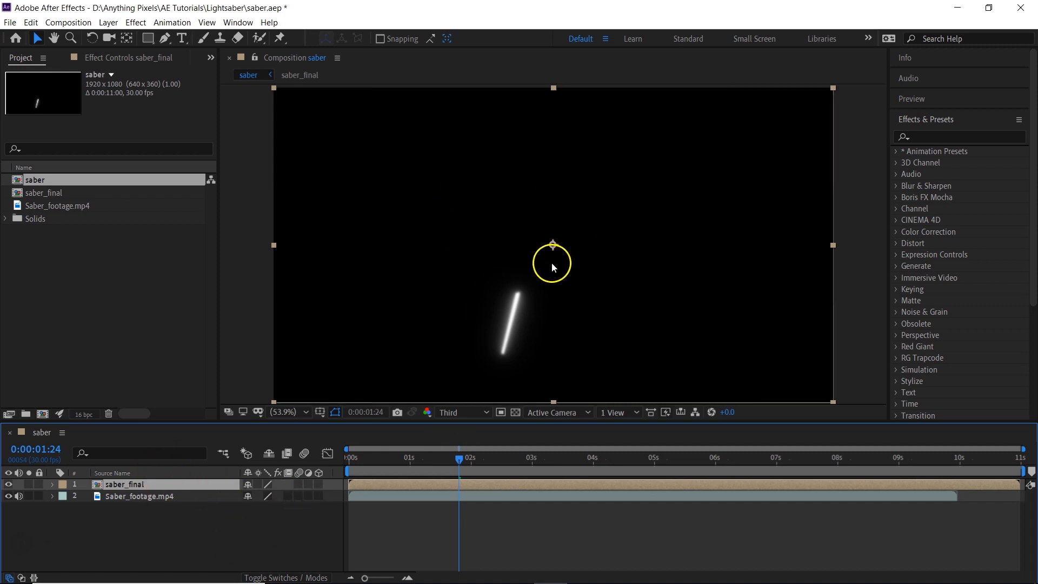
Set saber_final's blending mode to Screen, preview it over the footage and park at two seconds.
right_click(186, 486)
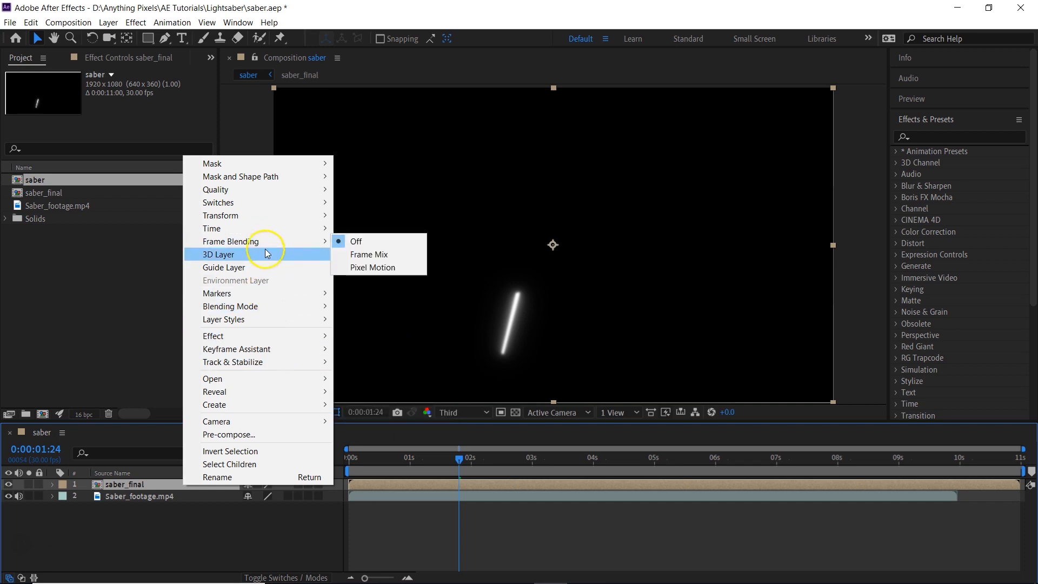
mouse_move(230, 306)
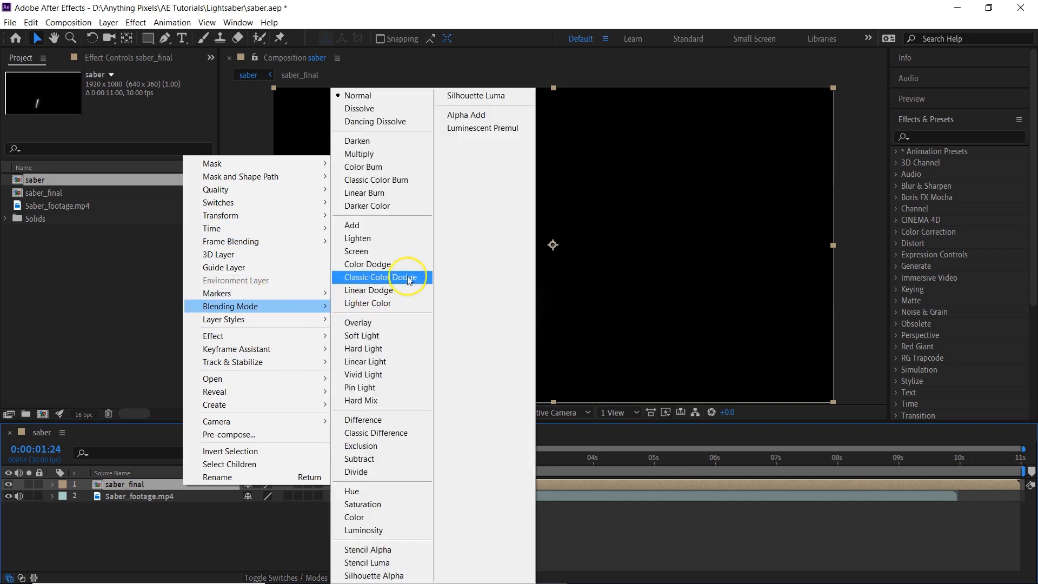
click(398, 248)
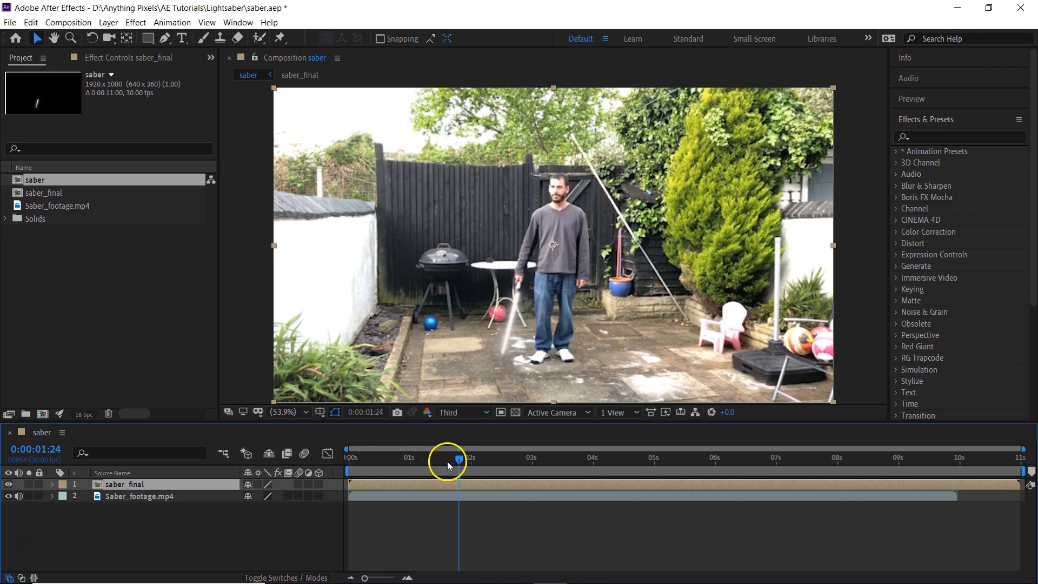
mouse_move(462, 459)
mouse_down()
mouse_move(428, 459)
mouse_move(475, 460)
mouse_move(456, 461)
mouse_up()
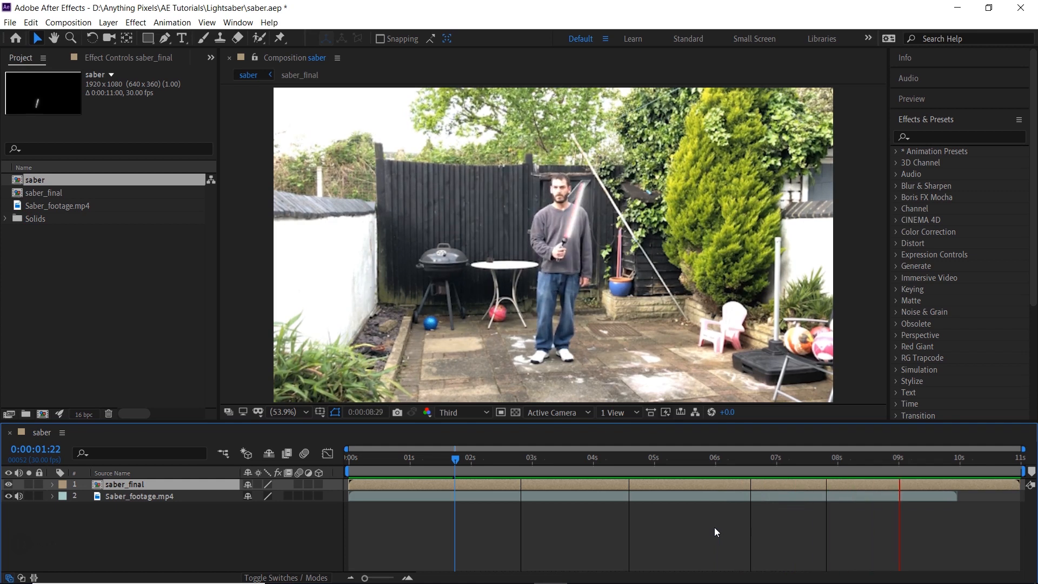
click(927, 456)
drag(902, 458, 472, 465)
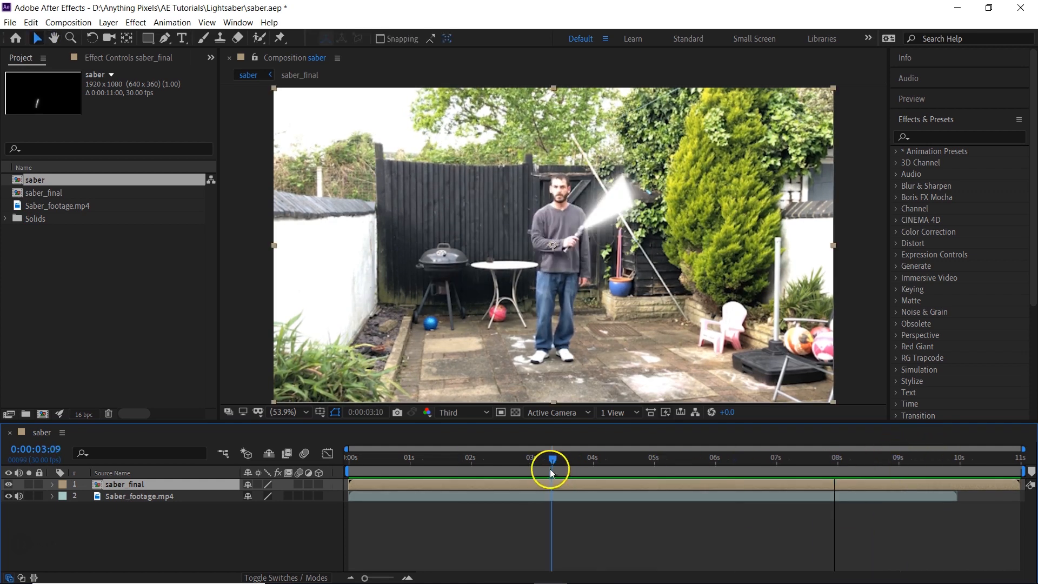
Find Curves in Effects & Presets and apply it to the saber_final layer.
click(238, 22)
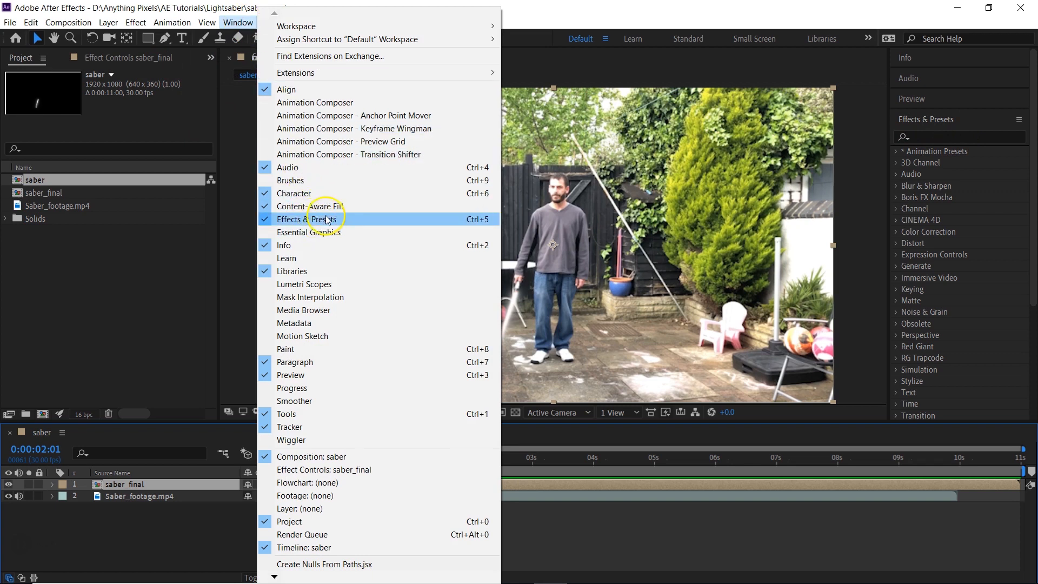
click(974, 137)
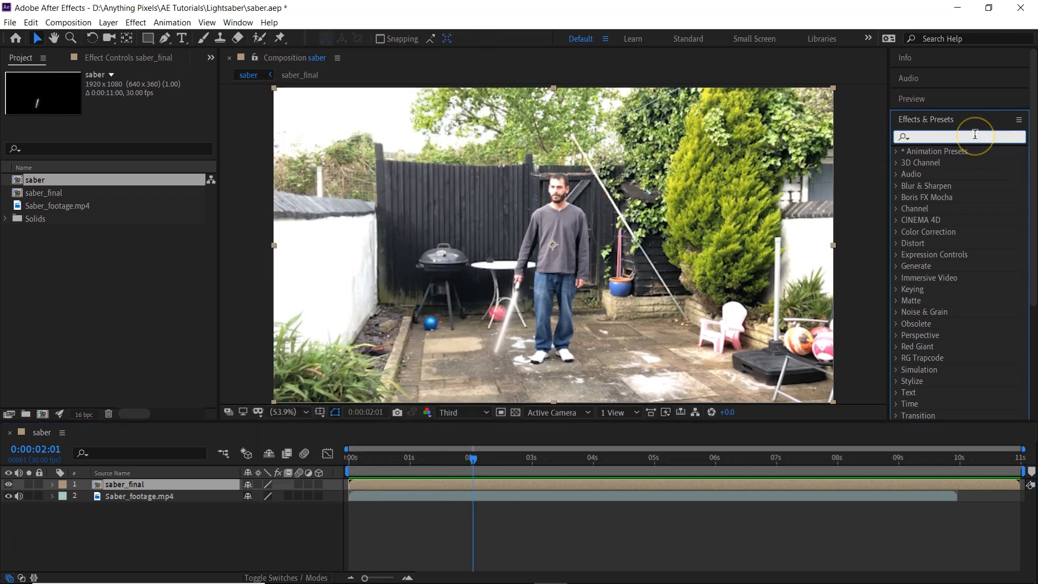
text(curves)
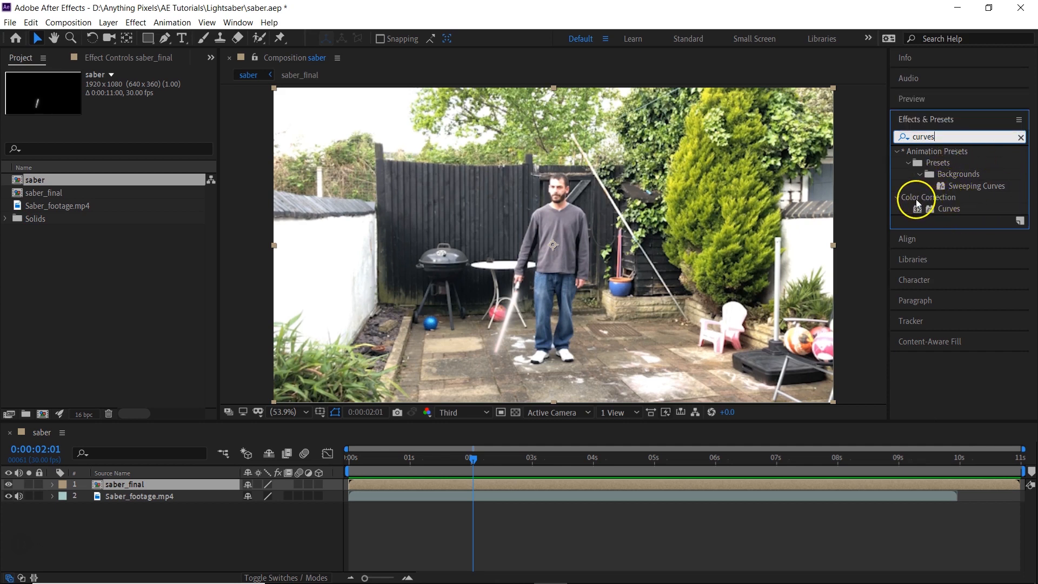
mouse_move(947, 208)
mouse_down()
mouse_move(546, 441)
mouse_move(146, 483)
mouse_up()
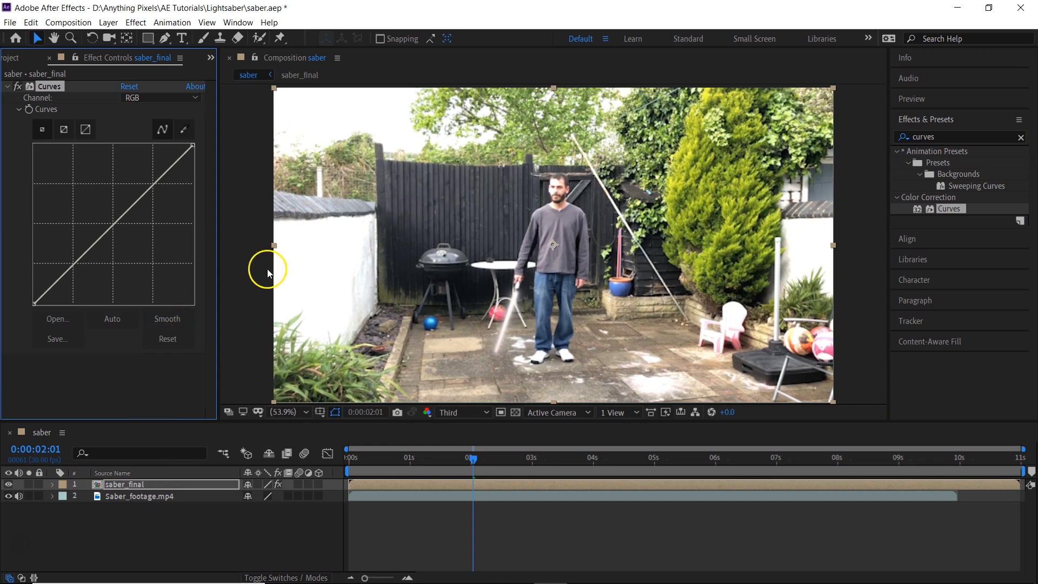
In Curves, raise RGB, pull red and green down and push blue up for a blue saber glow.
mouse_move(113, 225)
mouse_down()
mouse_move(88, 213)
mouse_move(136, 254)
mouse_up()
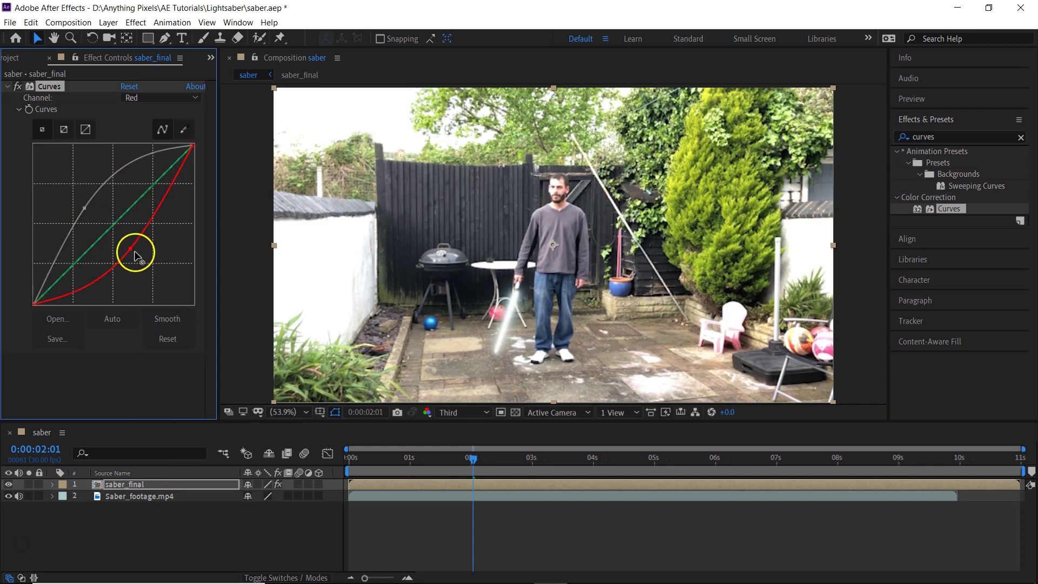
click(194, 98)
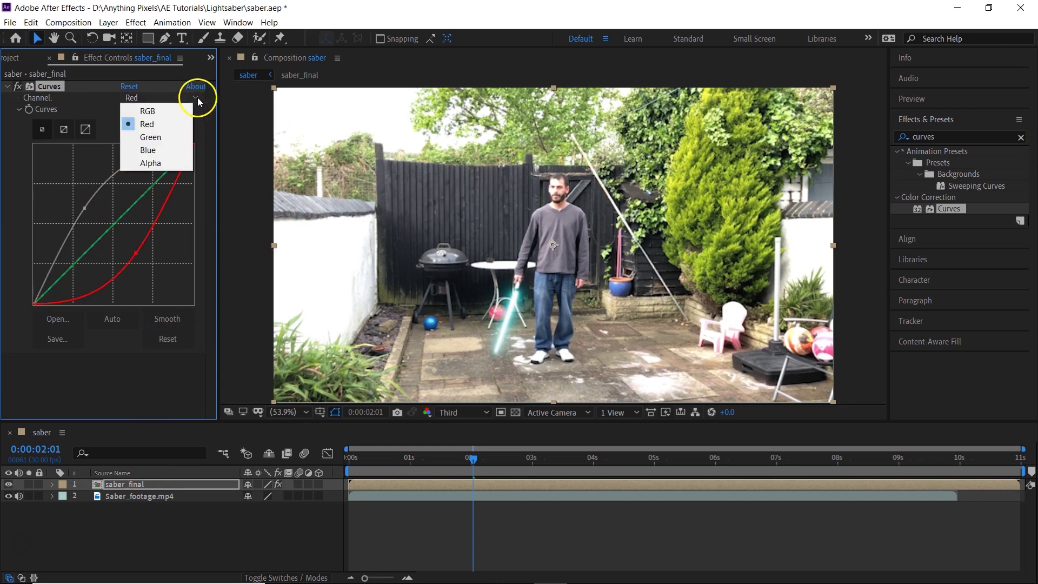
click(150, 138)
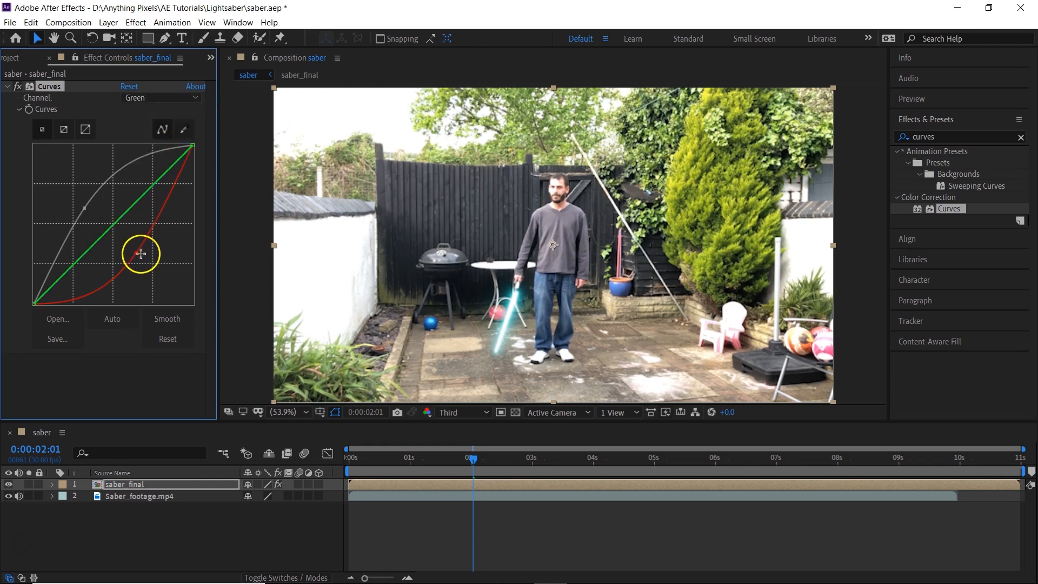
drag(135, 249, 154, 269)
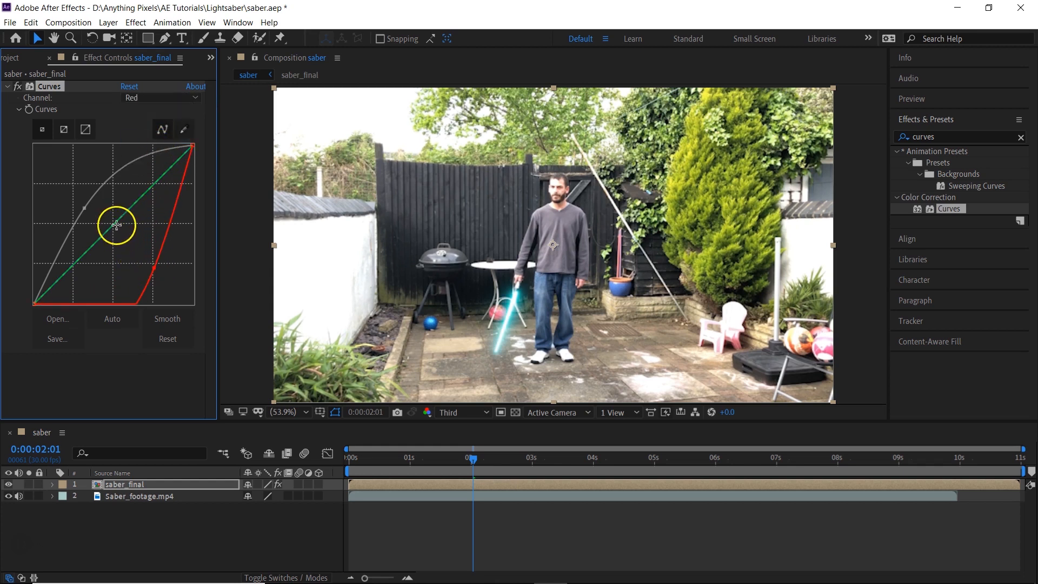
drag(119, 229, 133, 247)
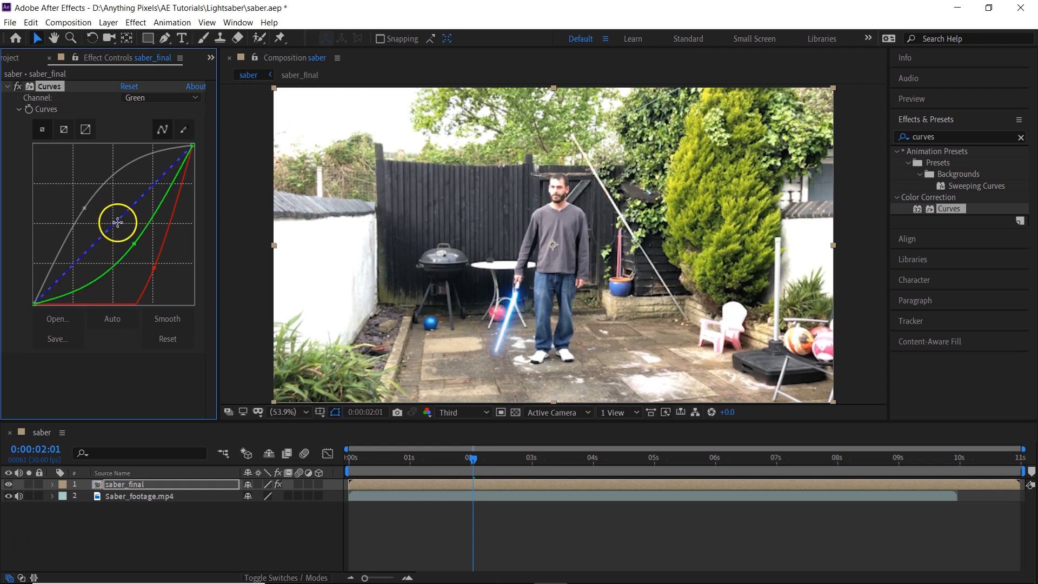
drag(117, 222, 95, 196)
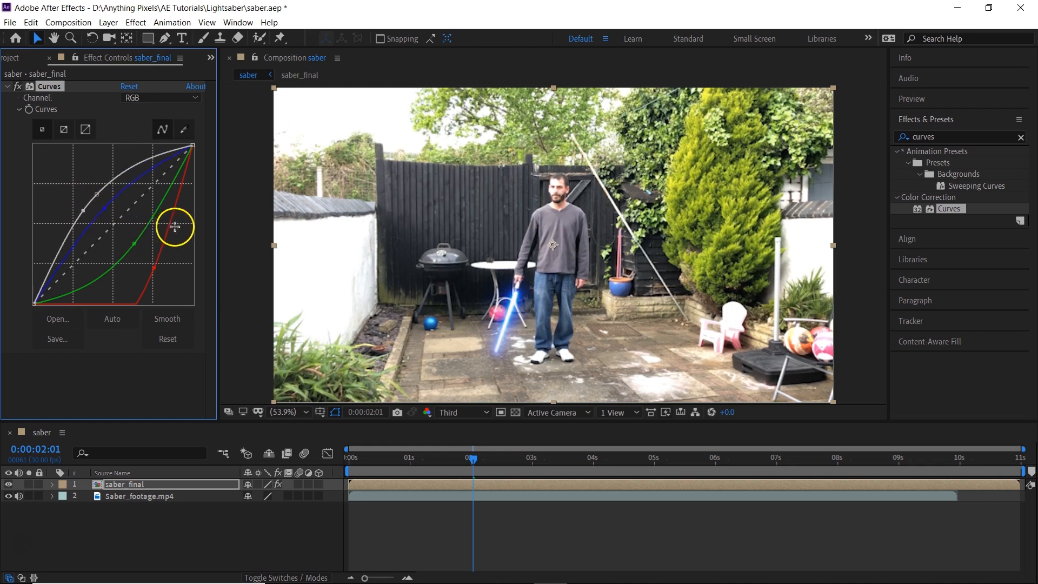
Set viewer resolution to Full and preview the composite from frame 0.
click(483, 410)
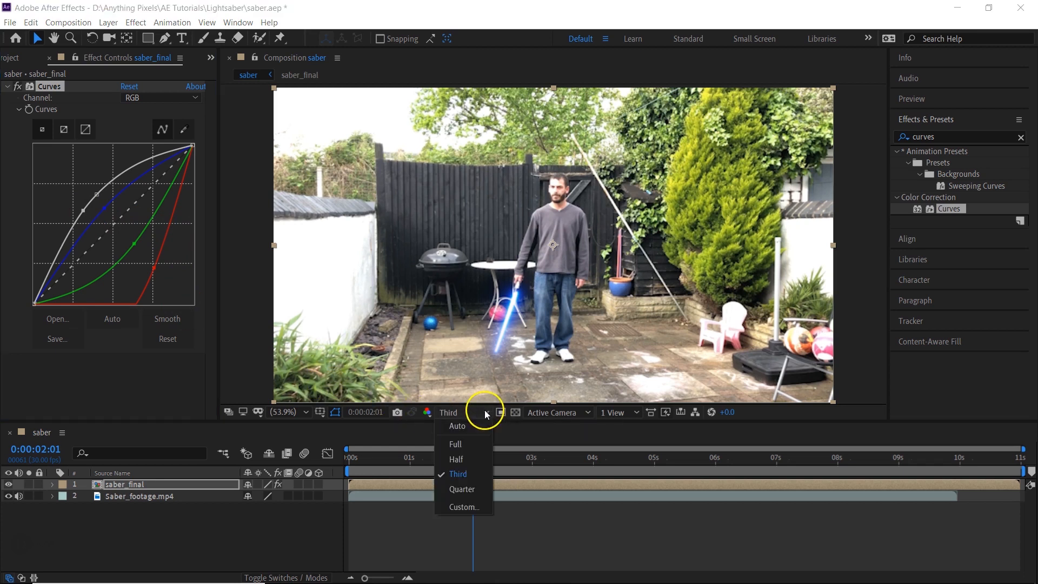
click(461, 442)
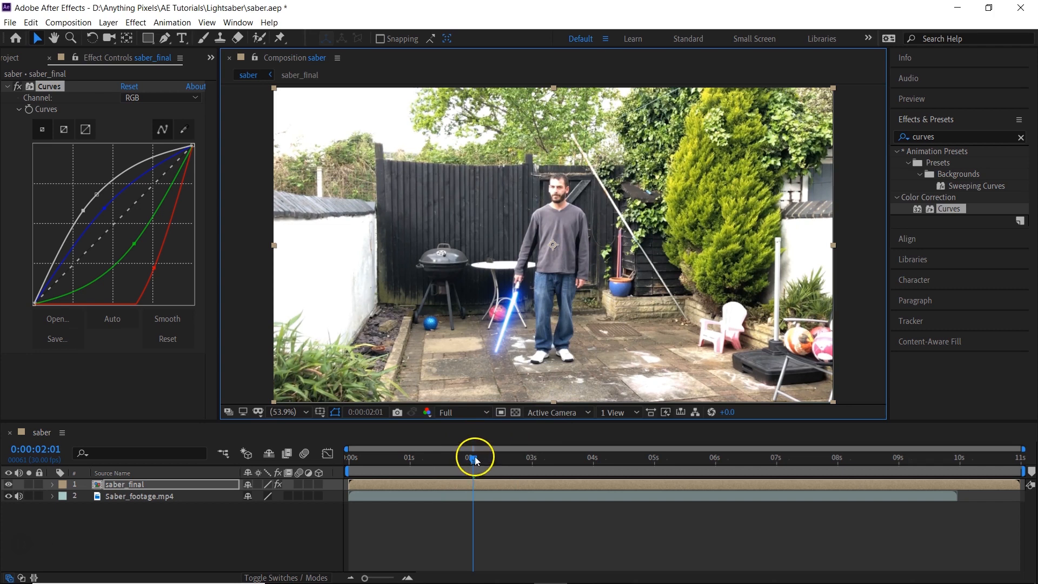
drag(475, 457, 335, 464)
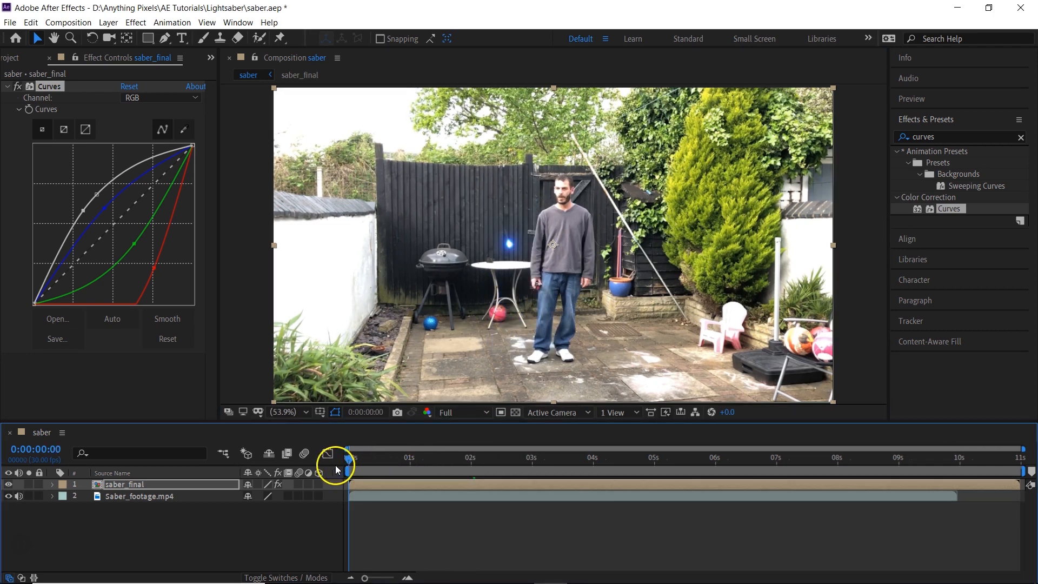
key(space)
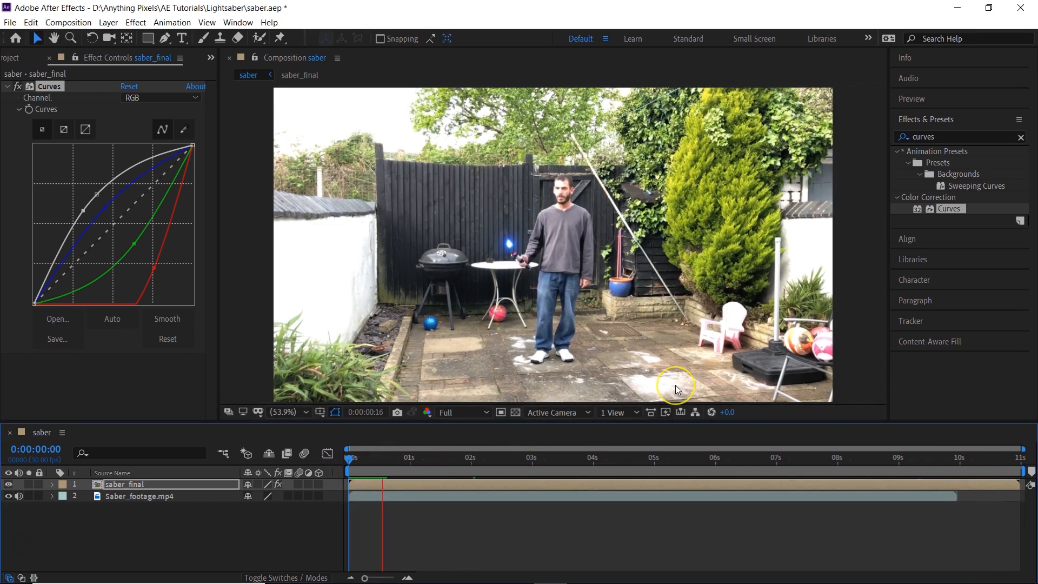
key(space)
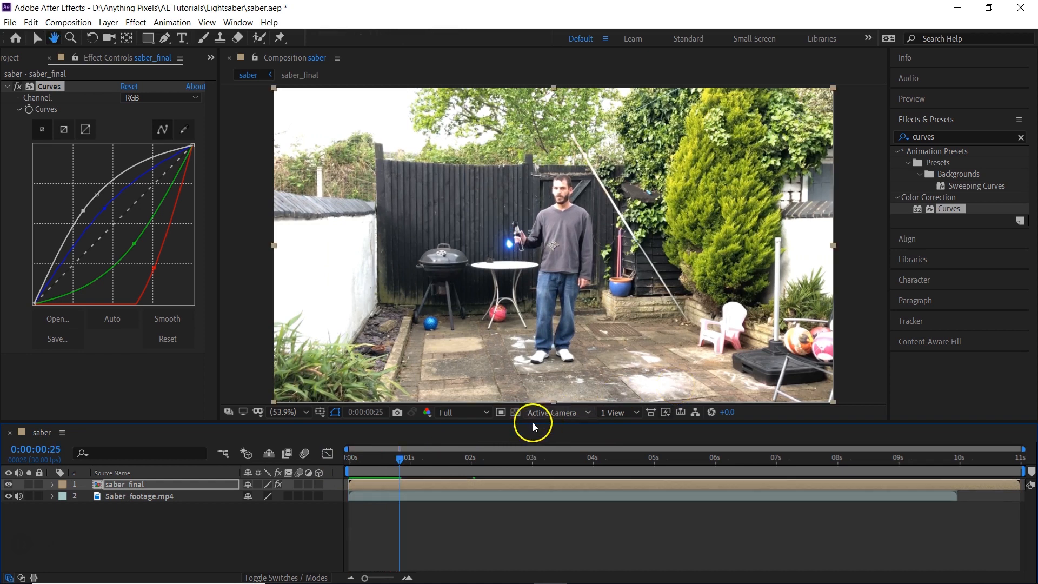
Switch viewer resolution to Half and play the blue saber preview again.
click(485, 412)
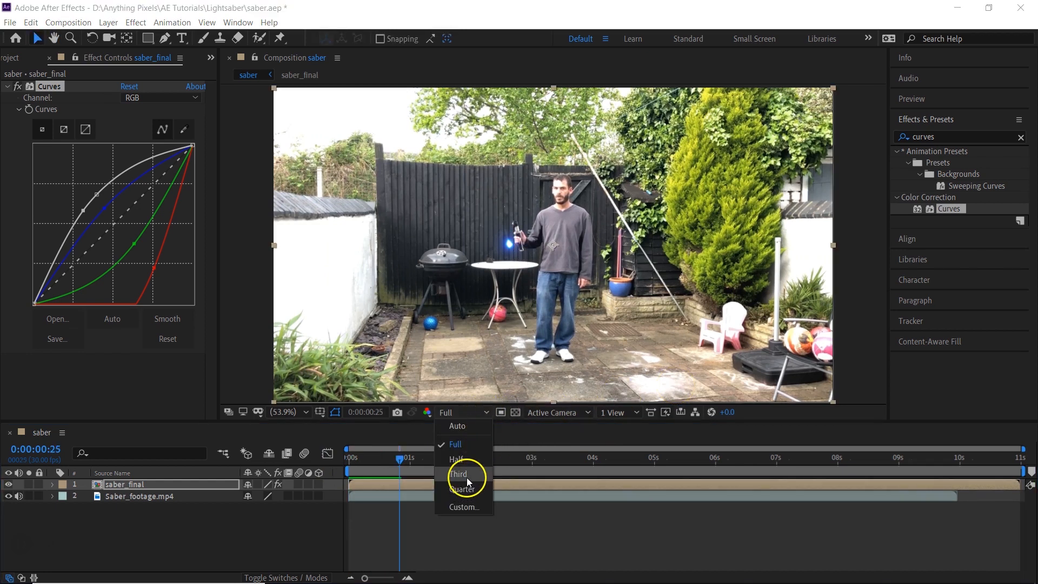
click(457, 458)
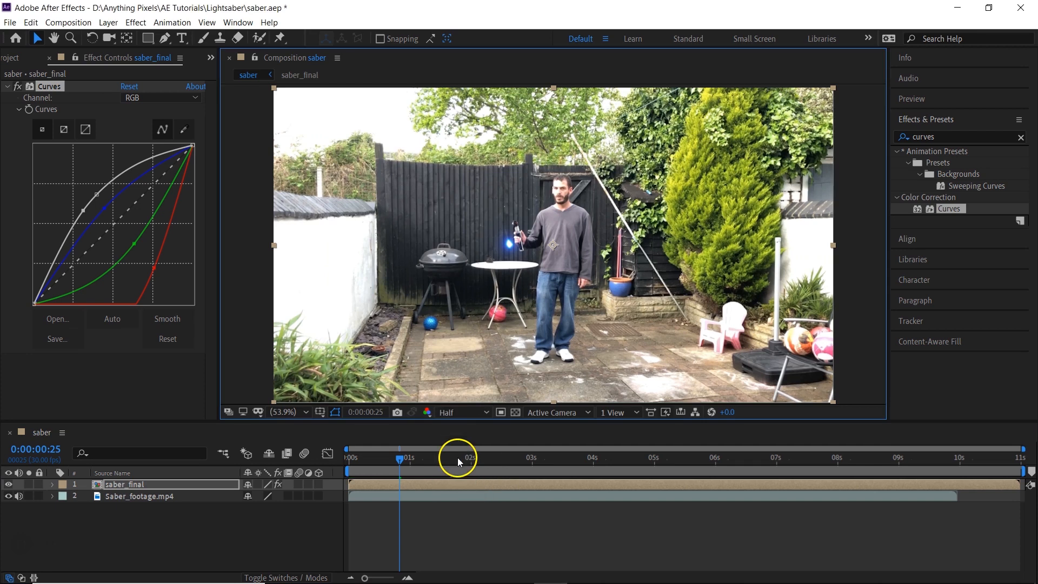
key(space)
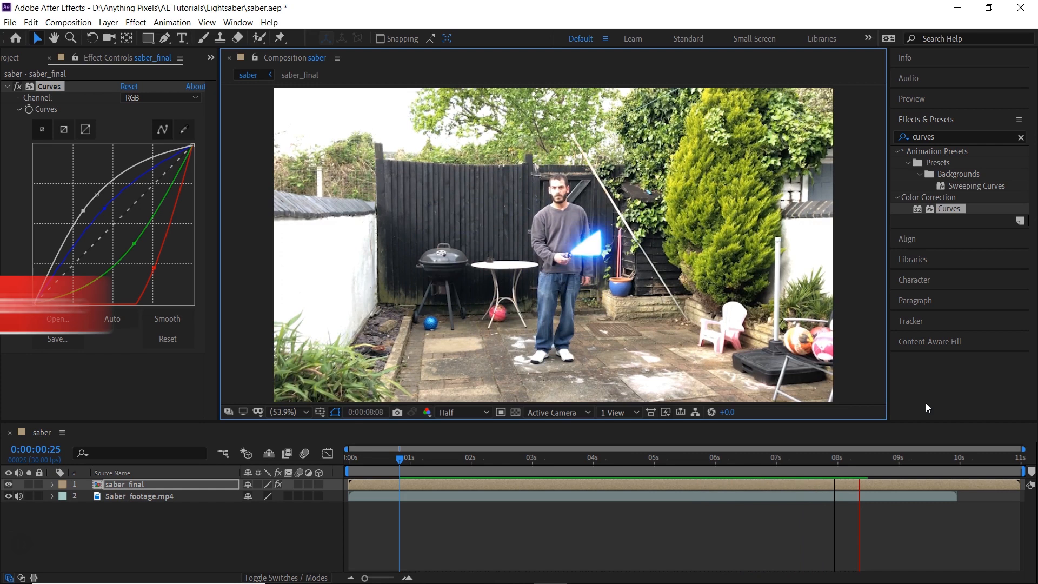
key(space)
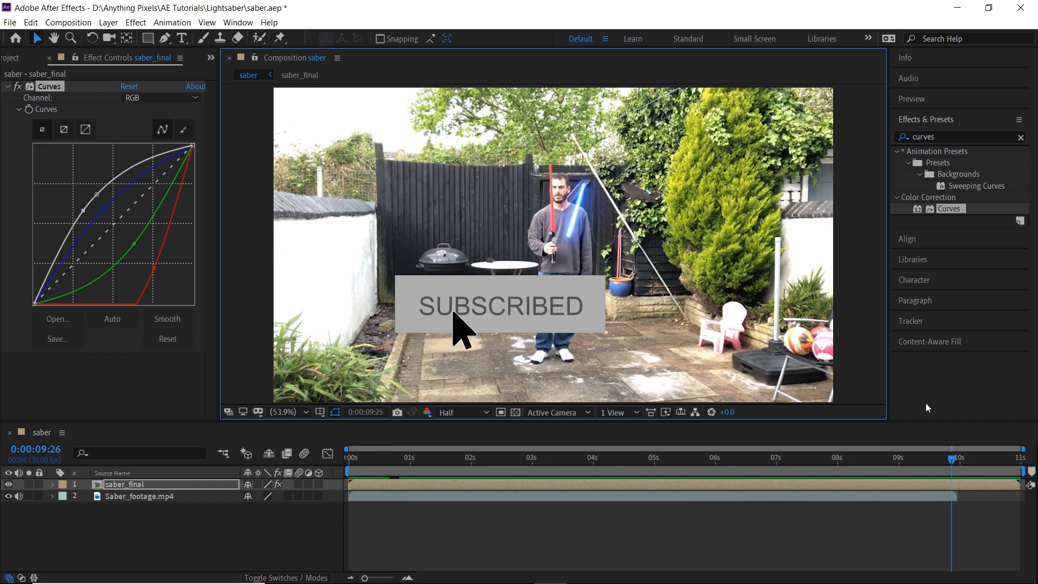